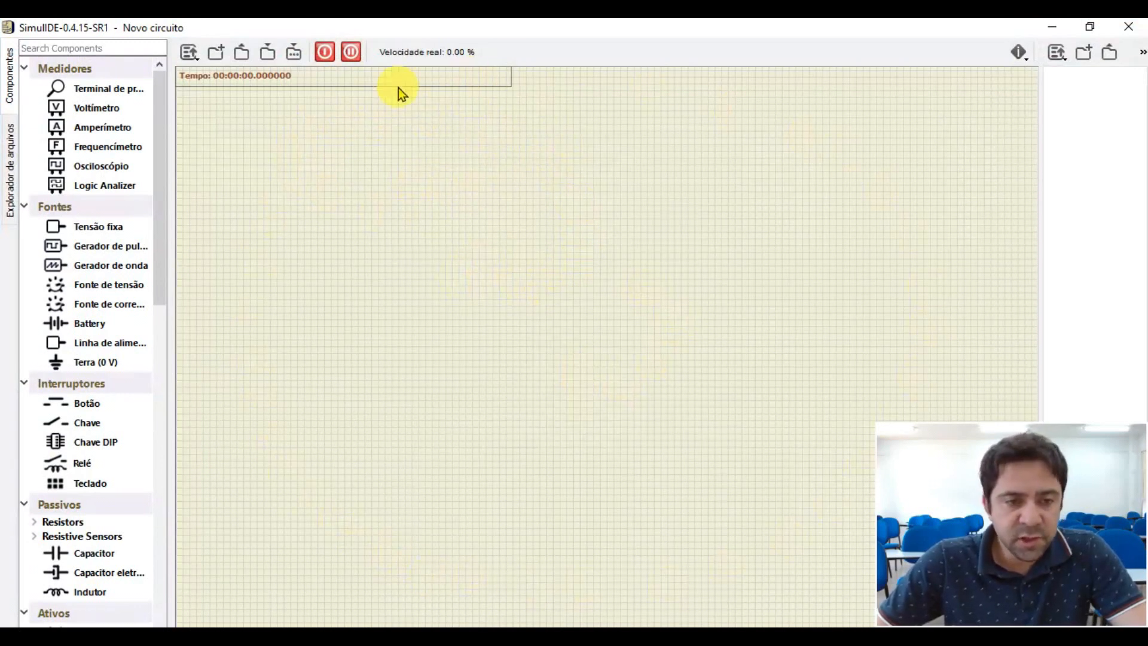
# - Place a pulse generator (Gerador de pulso) from the sources group on the empty circuit canvas
pyautogui.moveTo(159, 84); pyautogui.dragTo(99, 102)
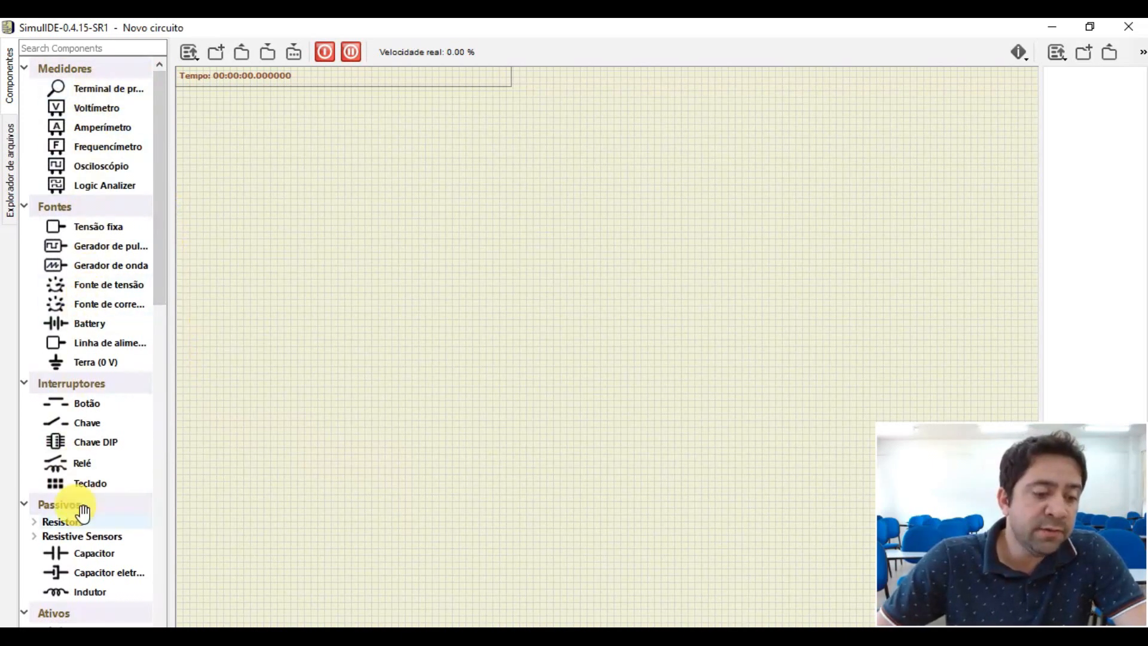
pyautogui.scroll(-3, 106, 148)
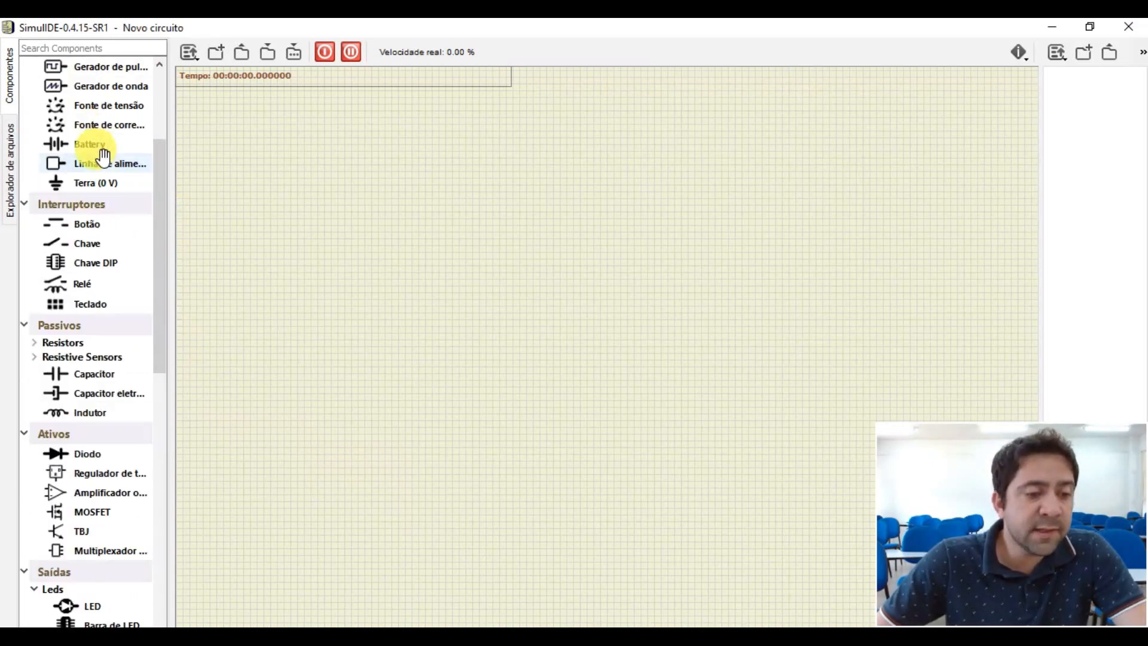
pyautogui.scroll(-6, 96, 231)
pyautogui.scroll(9, 89, 397)
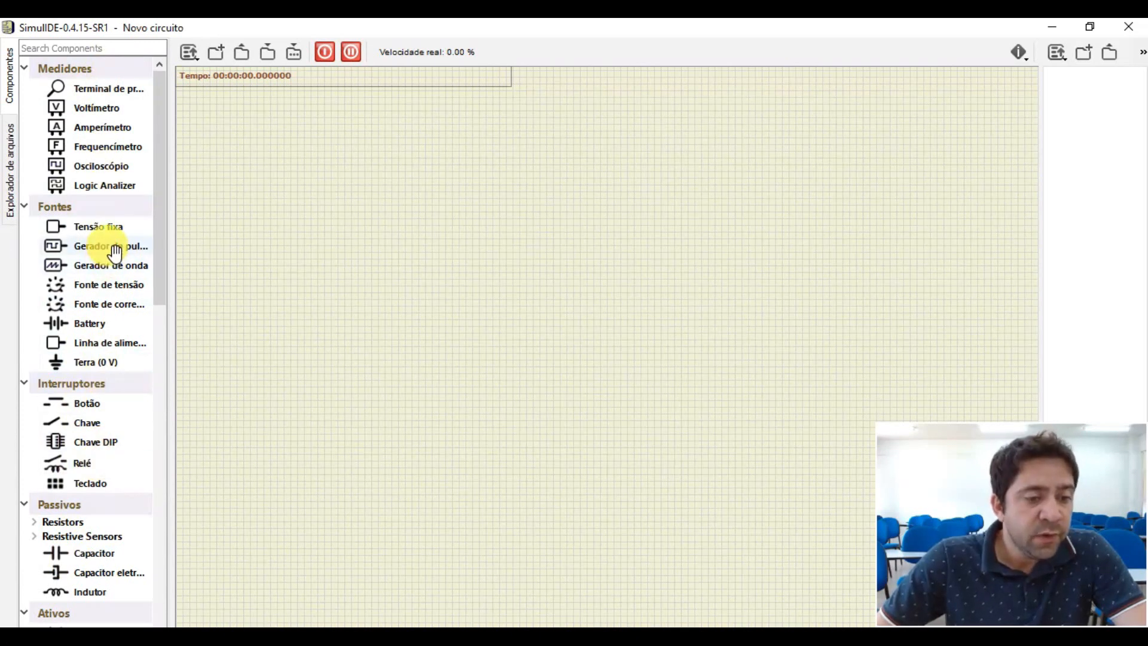
pyautogui.moveTo(87, 233); pyautogui.dragTo(252, 240)
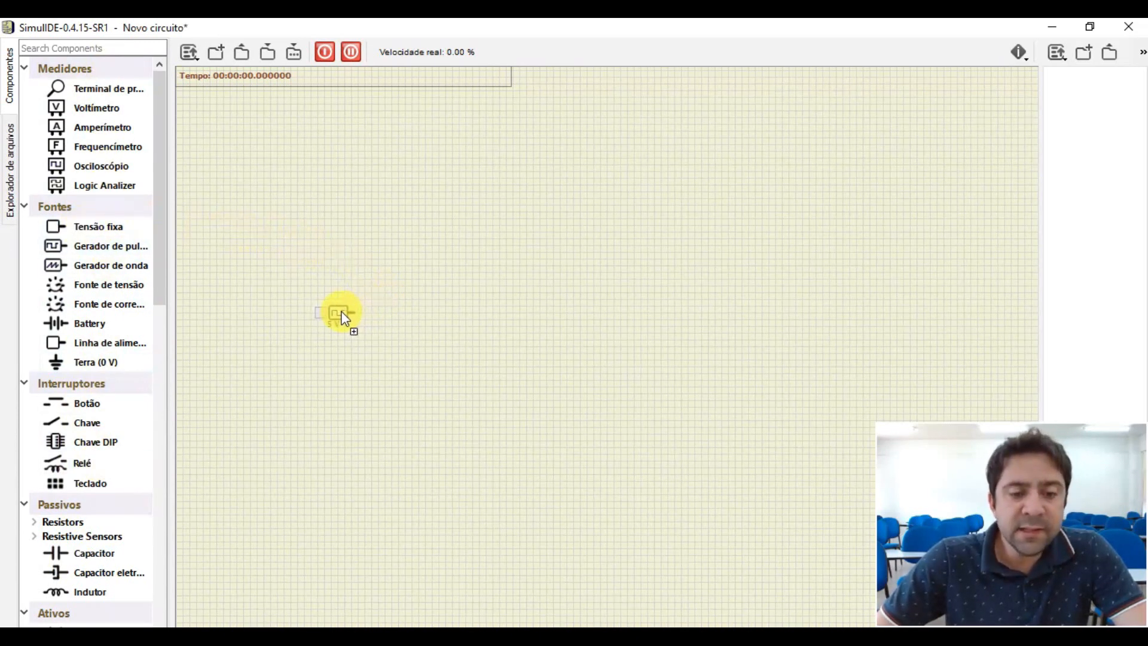
pyautogui.scroll(10, 352, 323)
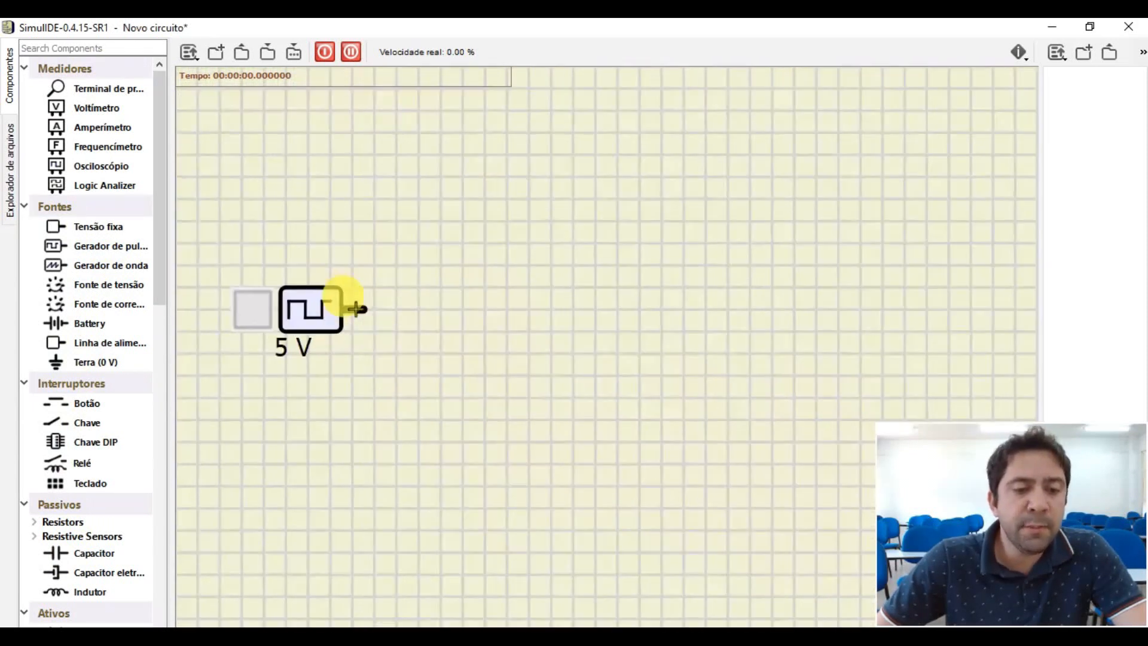
pyautogui.scroll(-5, 354, 308)
pyautogui.scroll(4, 302, 332)
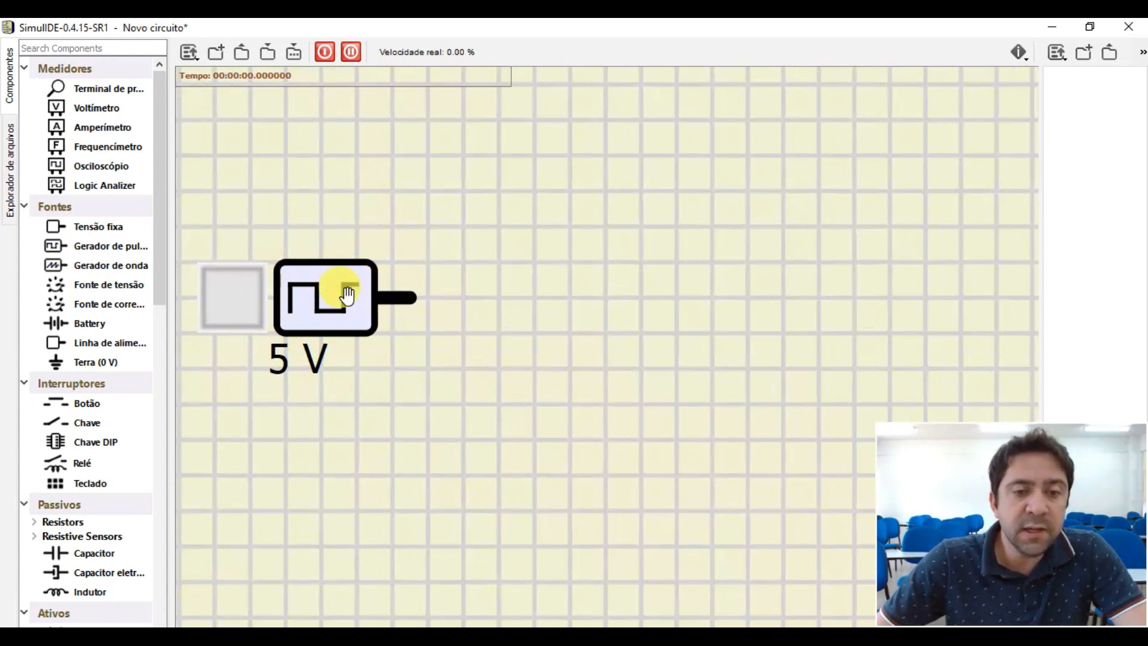
pyautogui.scroll(-5, 359, 305)
pyautogui.scroll(6, 346, 320)
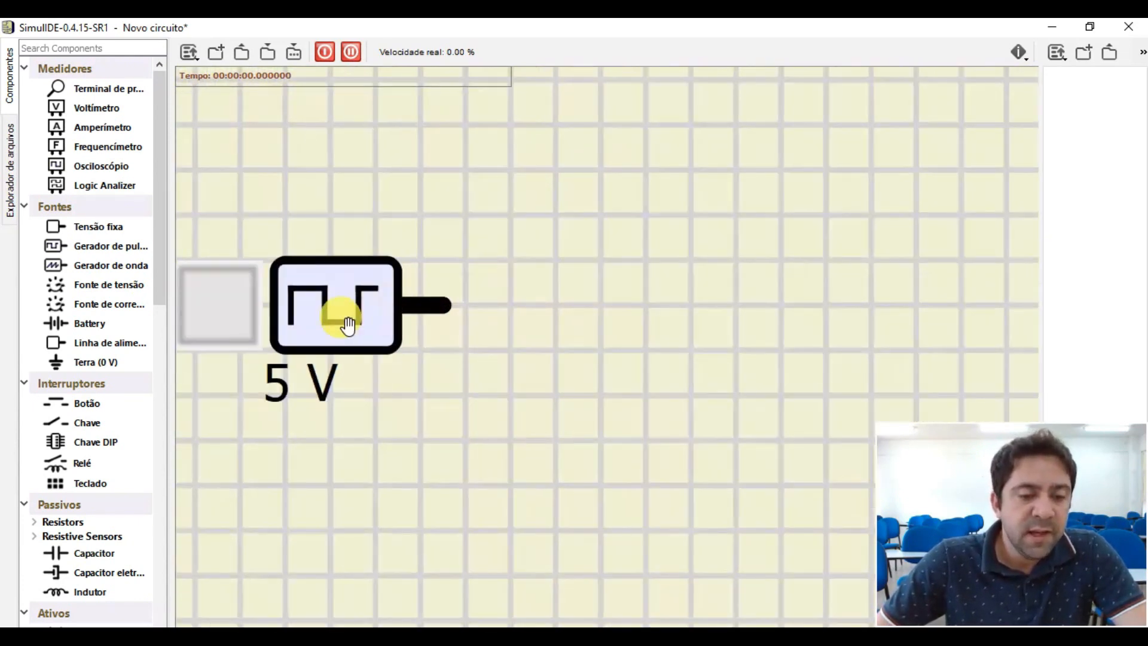
pyautogui.scroll(-5, 347, 324)
pyautogui.scroll(5, 329, 324)
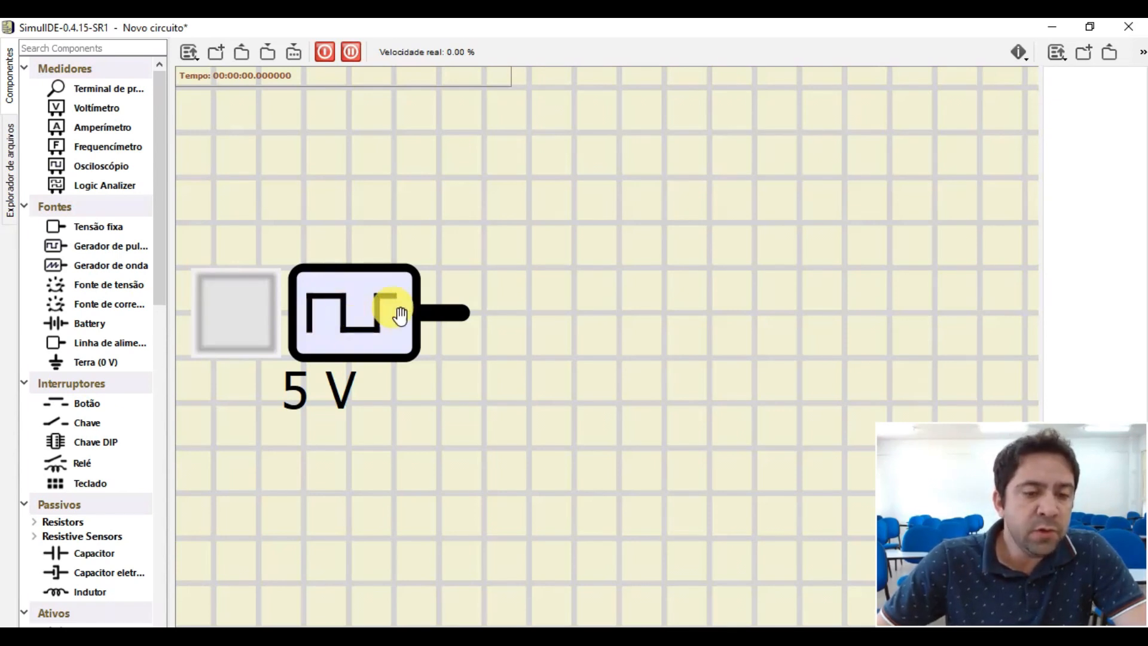
pyautogui.scroll(-4, 344, 314)
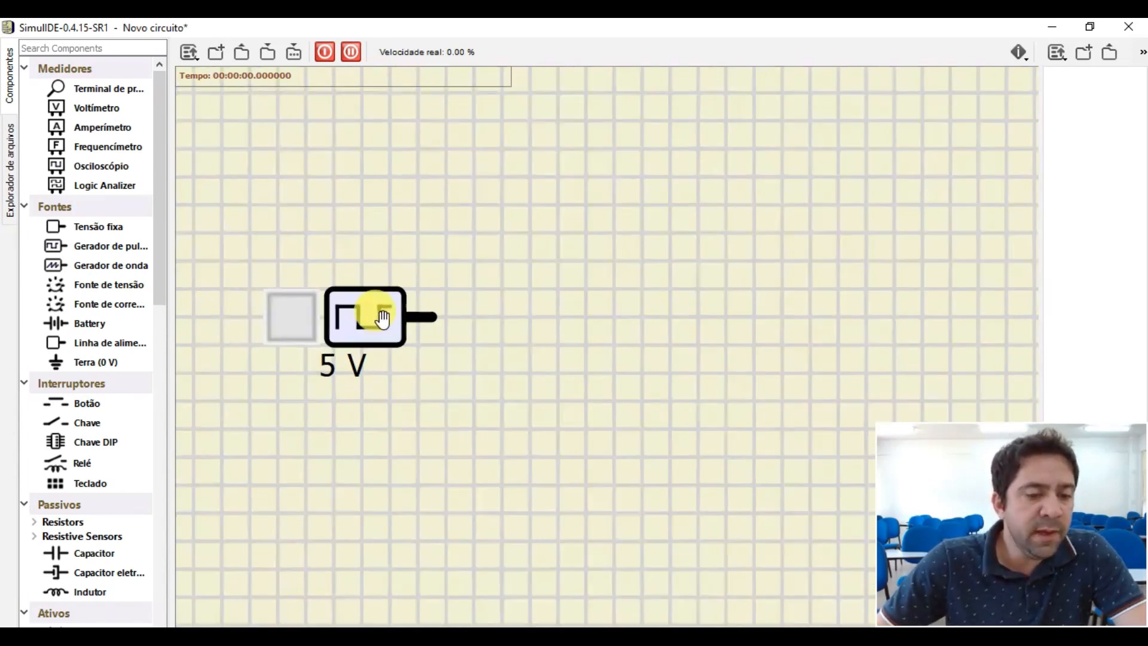
pyautogui.scroll(1, 479, 338)
# - Change the pulse generator's id to VCC in its properties
pyautogui.doubleClick(329, 315)
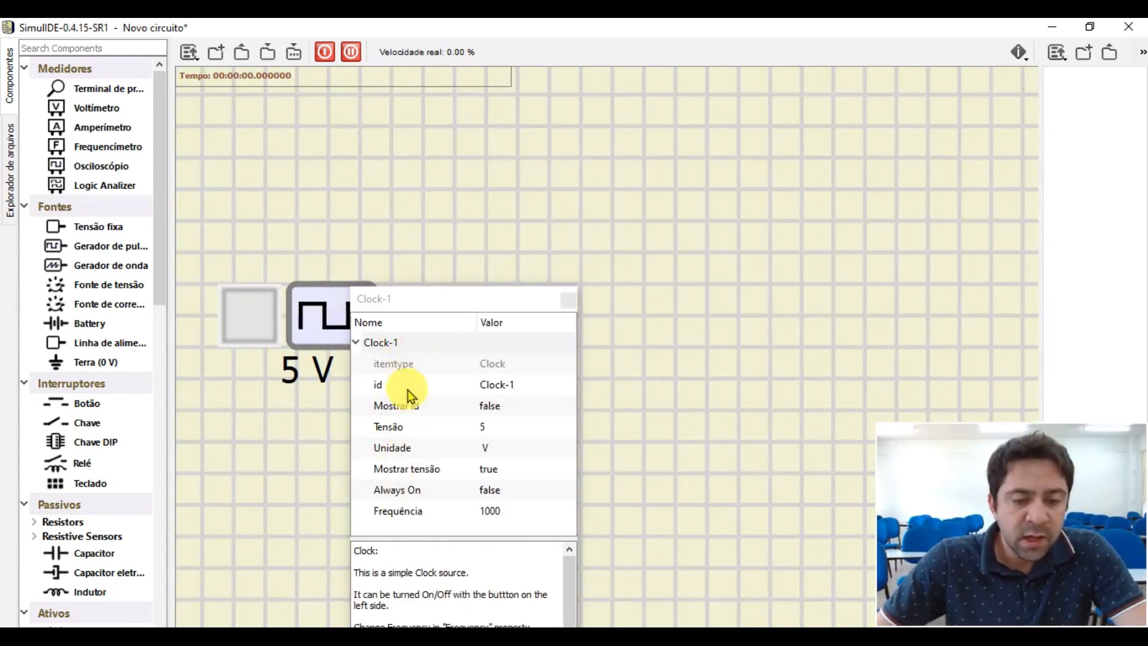
pyautogui.click(487, 428)
pyautogui.click(486, 428)
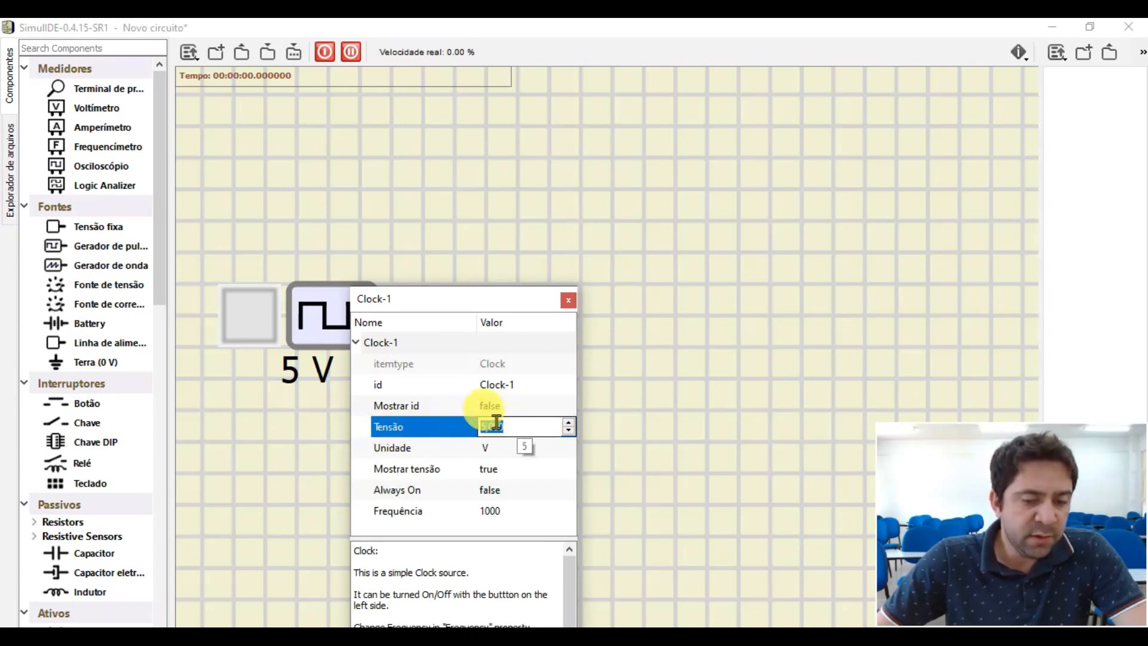
pyautogui.click(507, 404)
pyautogui.click(506, 403)
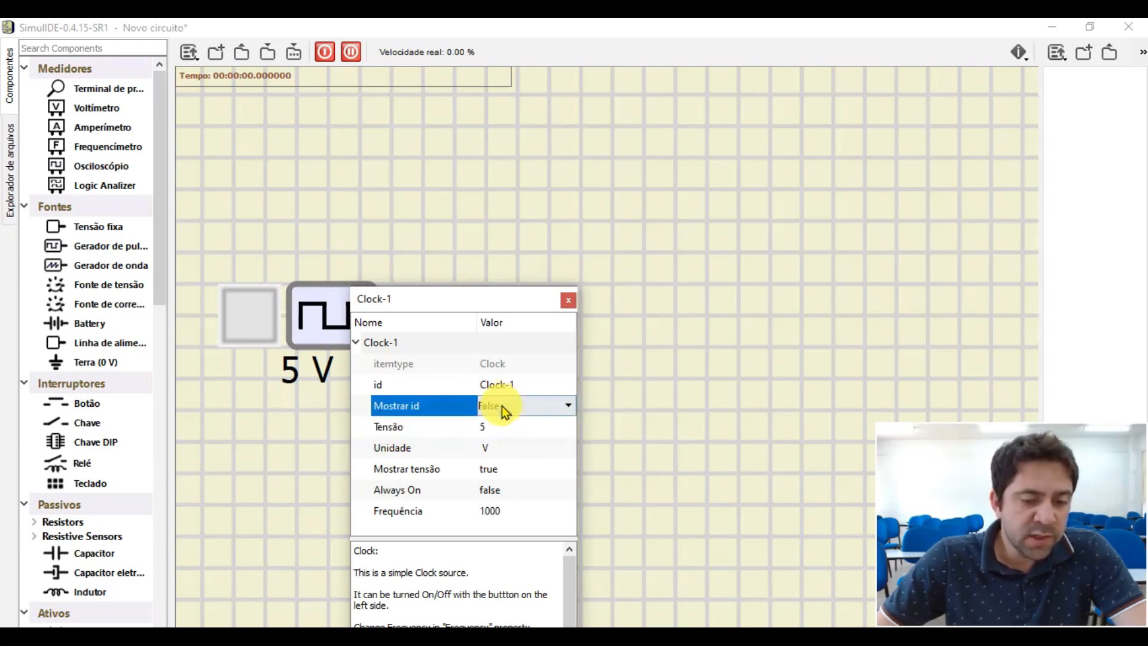
pyautogui.click(518, 388)
pyautogui.click(518, 388)
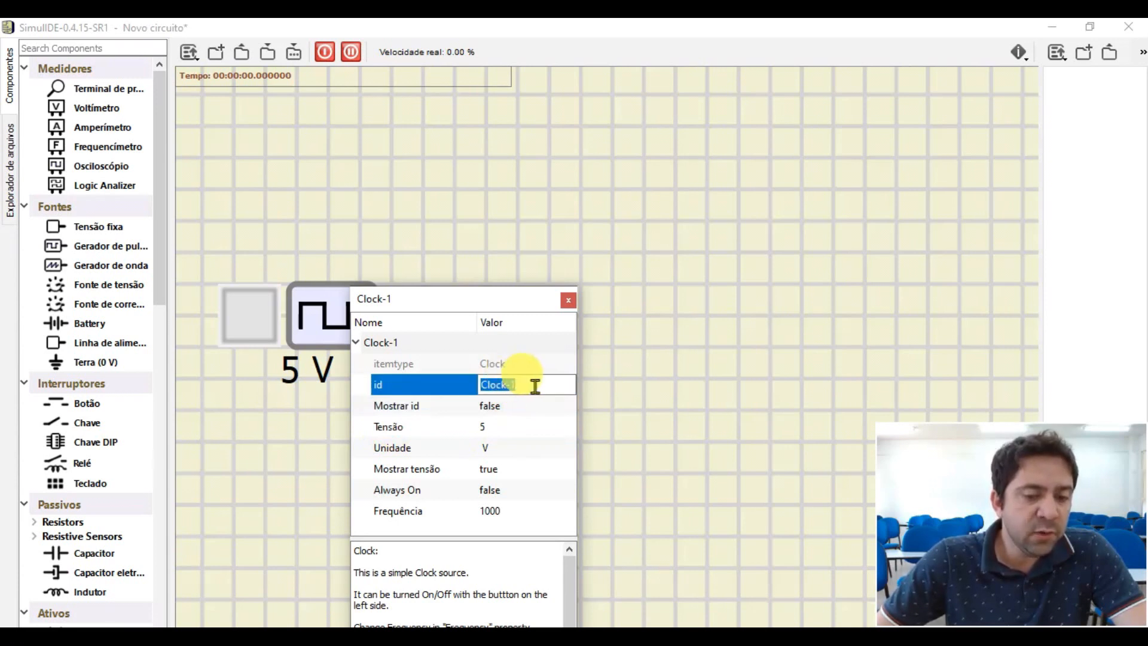
pyautogui.moveTo(544, 387); pyautogui.dragTo(458, 385)
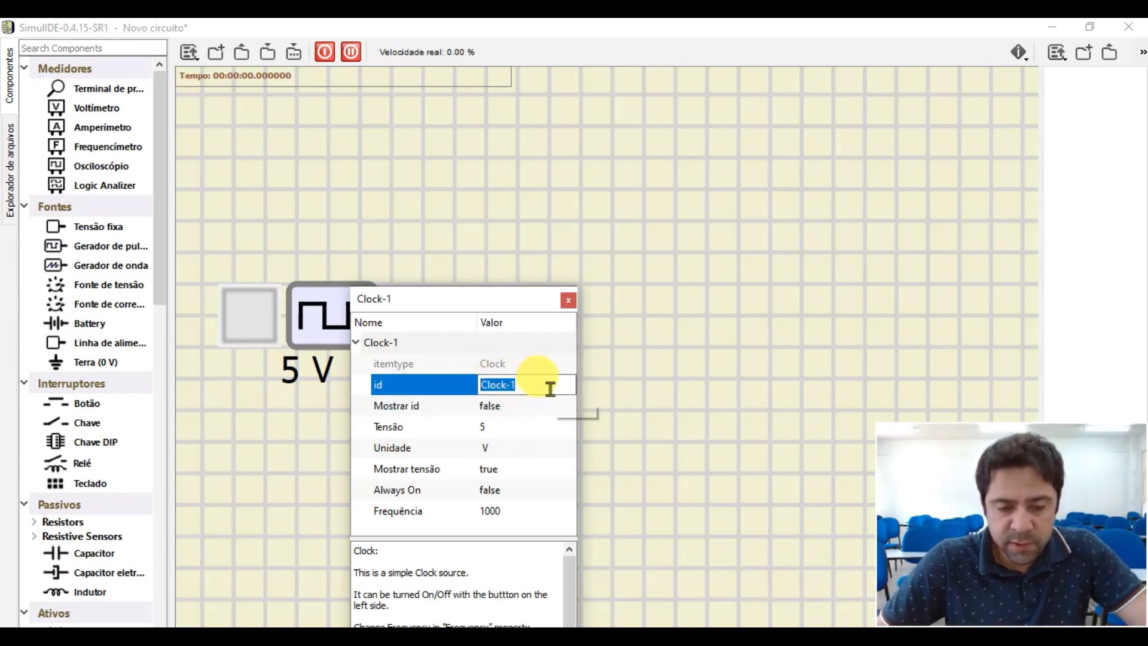
pyautogui.press('BackSpace')
pyautogui.write('VCC')
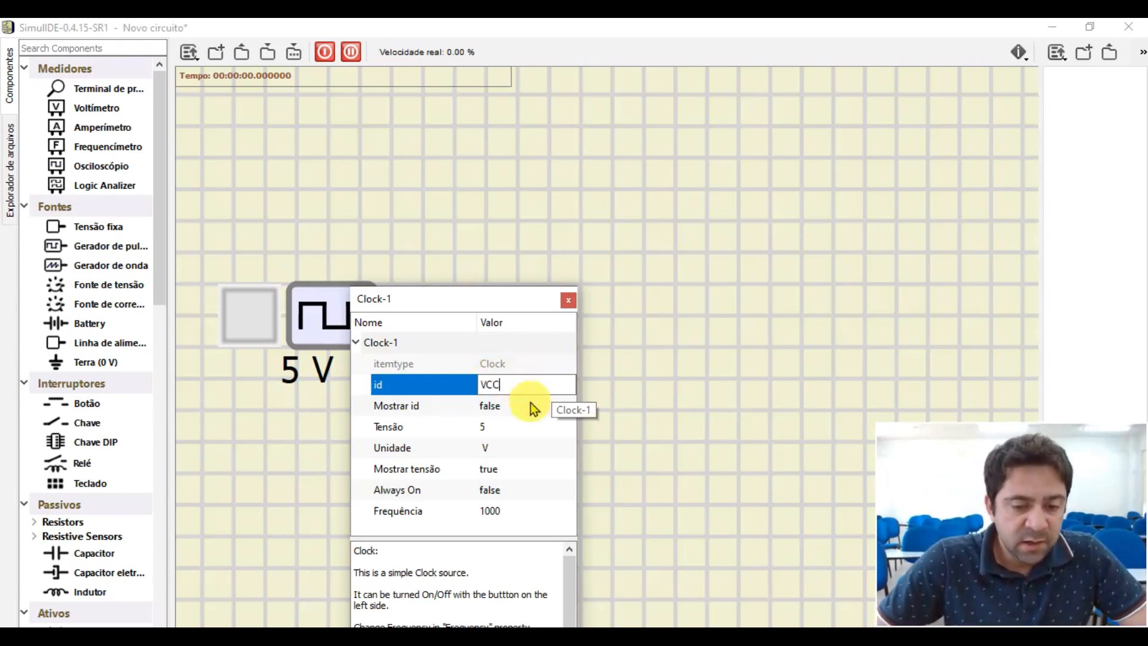
# - Set the pulse generator's Mostrar id property to True so its label is displayed
pyautogui.click(530, 403)
pyautogui.click(559, 404)
pyautogui.click(500, 435)
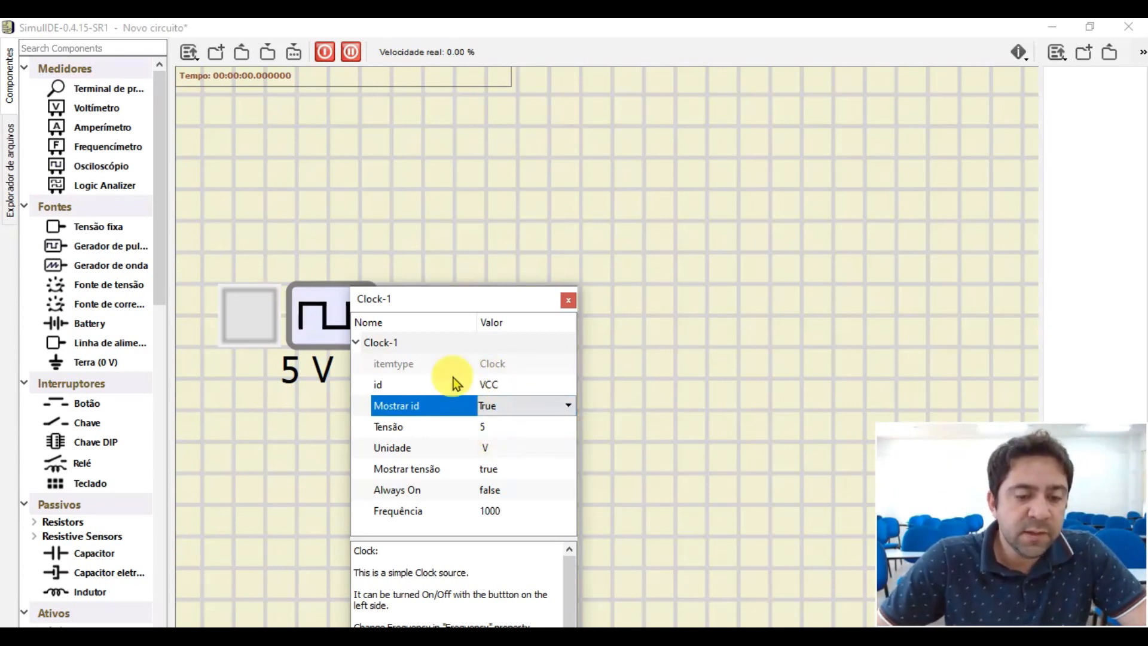
pyautogui.click(513, 390)
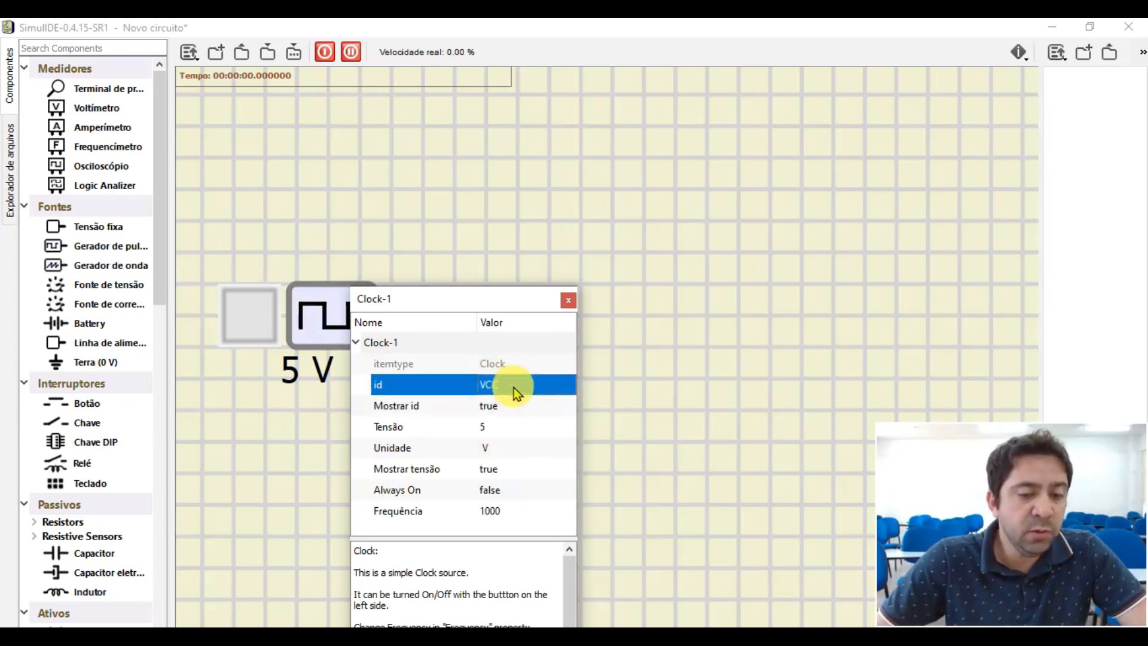
pyautogui.click(497, 450)
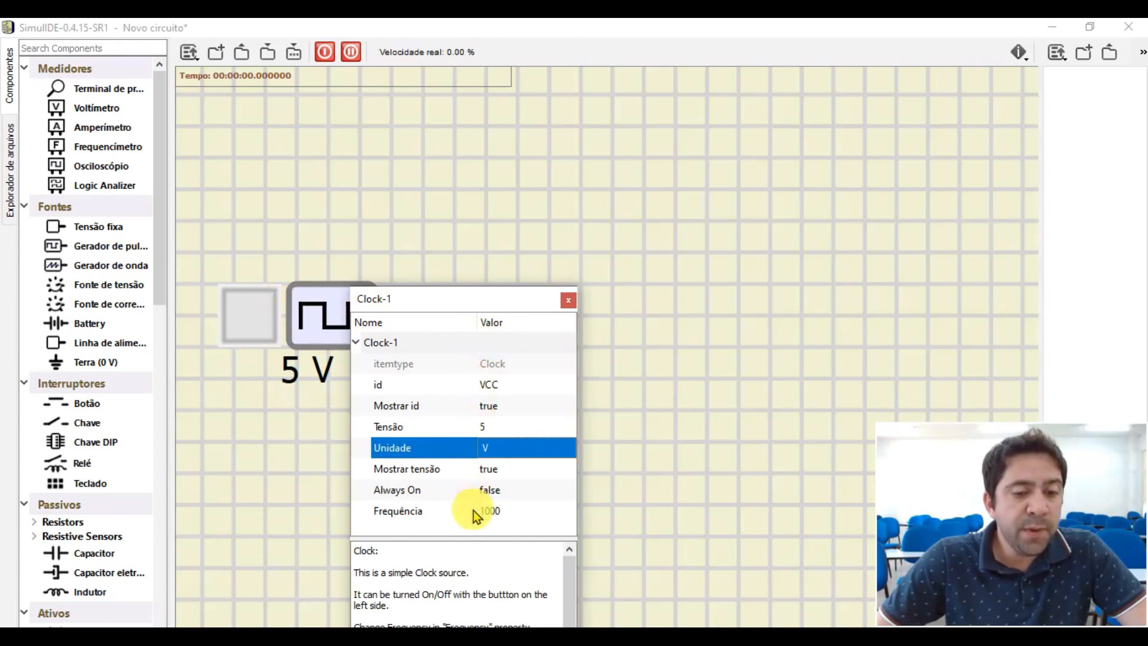
# - Read the clock source's description below its property list and close the properties window
pyautogui.scroll(-1, 509, 573)
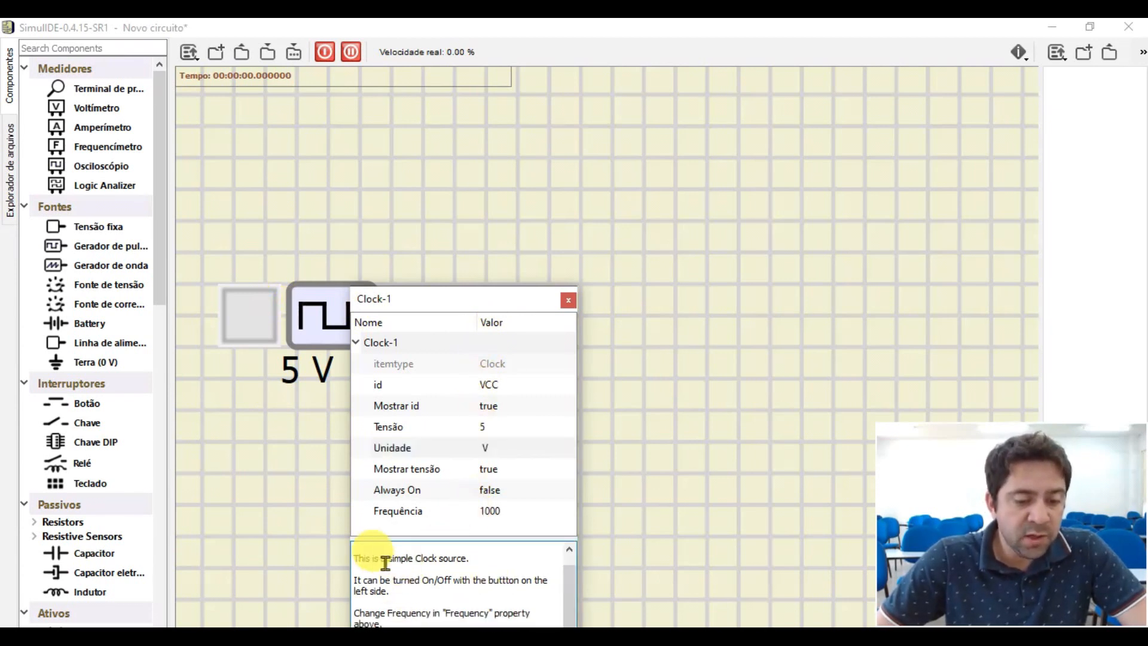
pyautogui.moveTo(374, 558); pyautogui.dragTo(520, 616)
pyautogui.moveTo(483, 297); pyautogui.dragTo(469, 171)
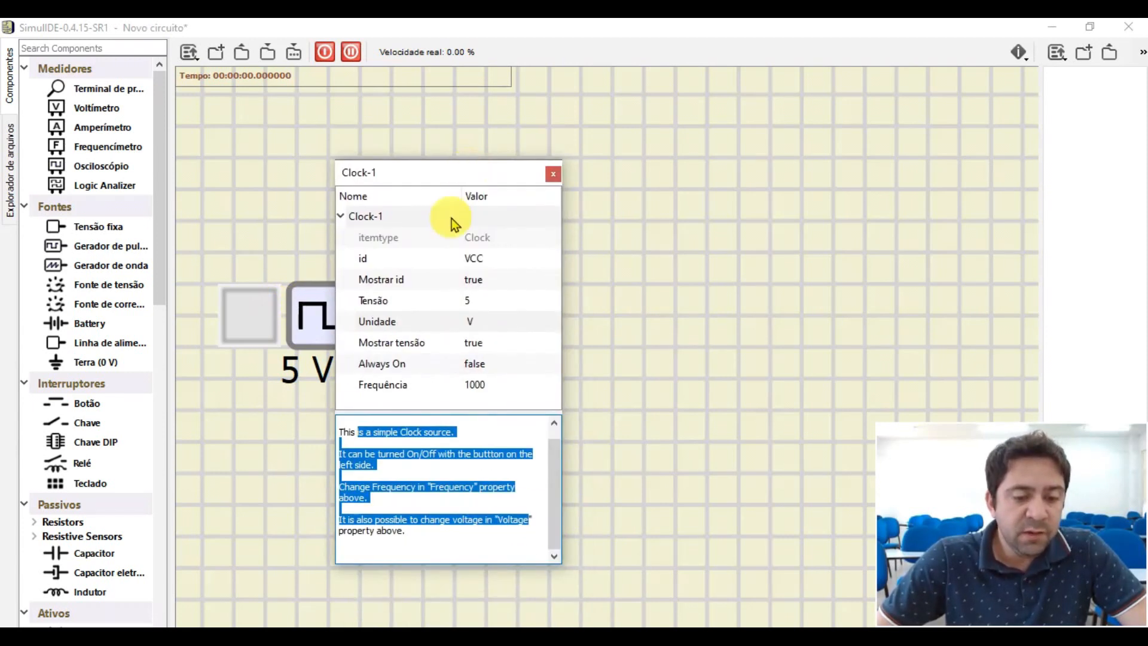
pyautogui.click(551, 173)
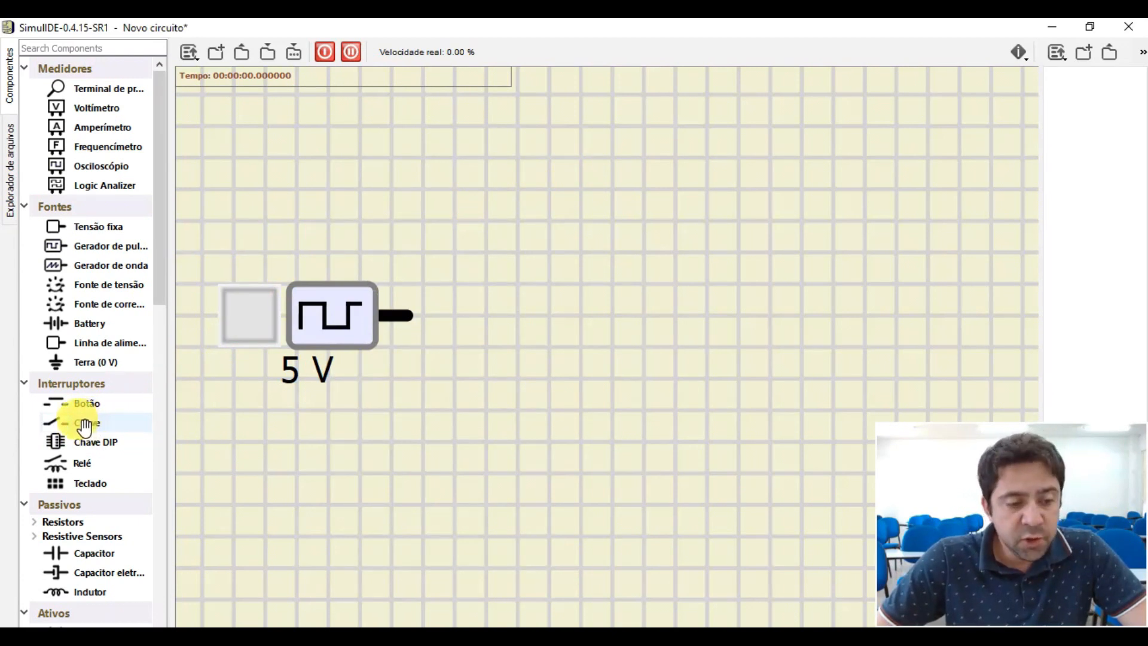
# - Place a Chave switch in line after the pulse generator and shift both components together toward the left part of the canvas
pyautogui.moveTo(85, 427); pyautogui.dragTo(603, 317)
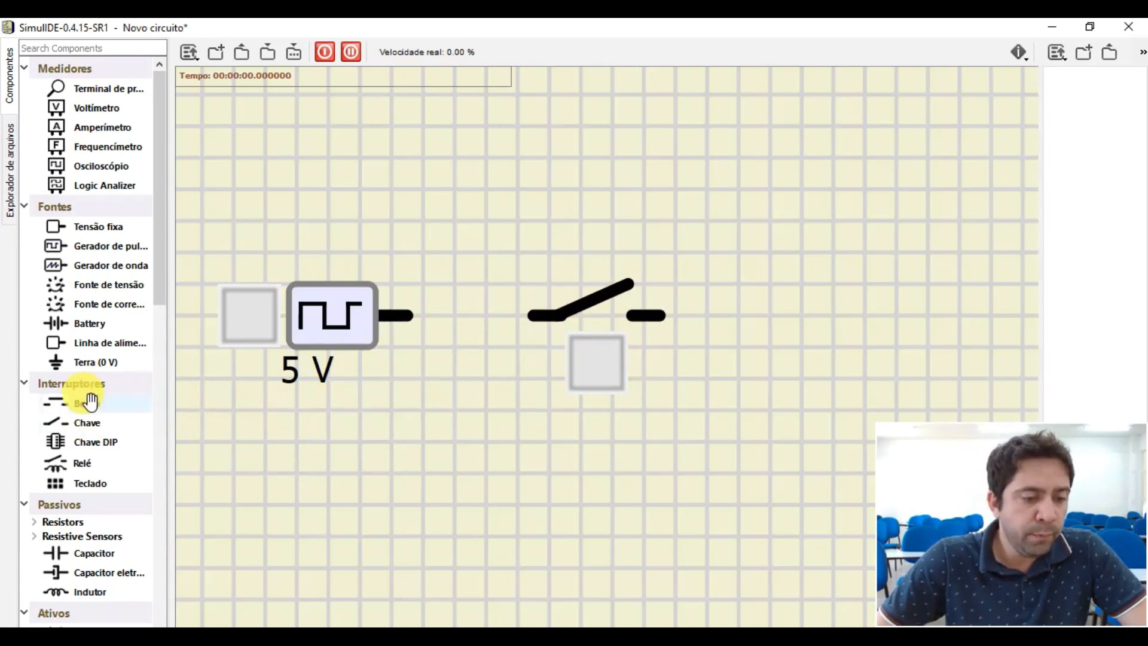
pyautogui.scroll(-5, 634, 340)
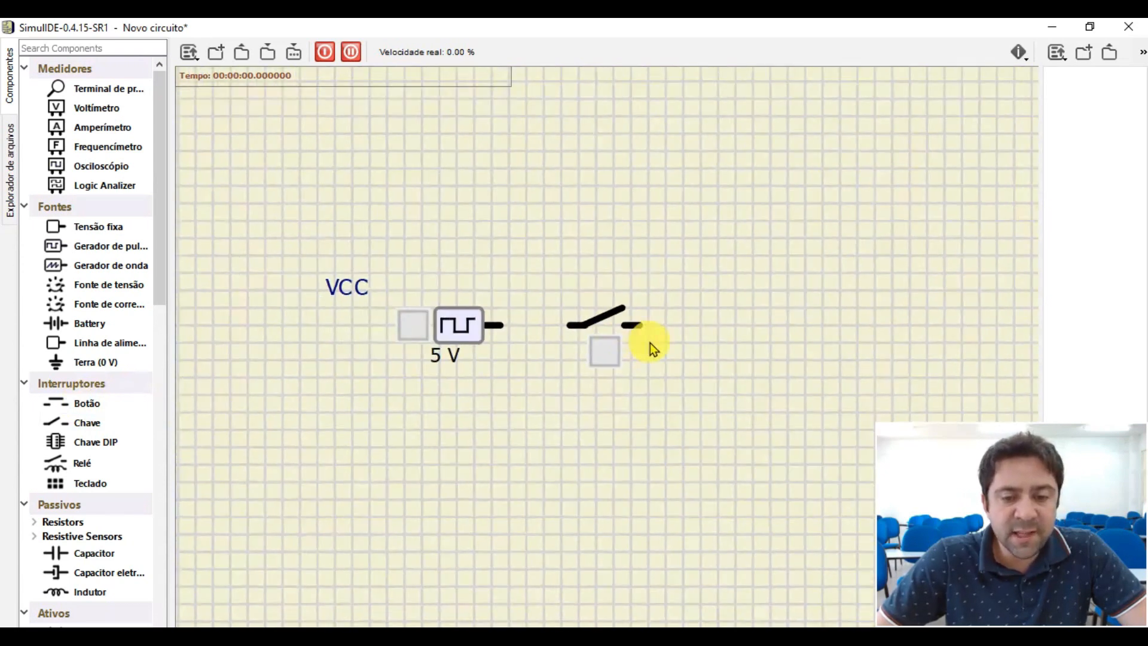
pyautogui.scroll(-1, 625, 342)
pyautogui.moveTo(317, 215); pyautogui.dragTo(751, 420)
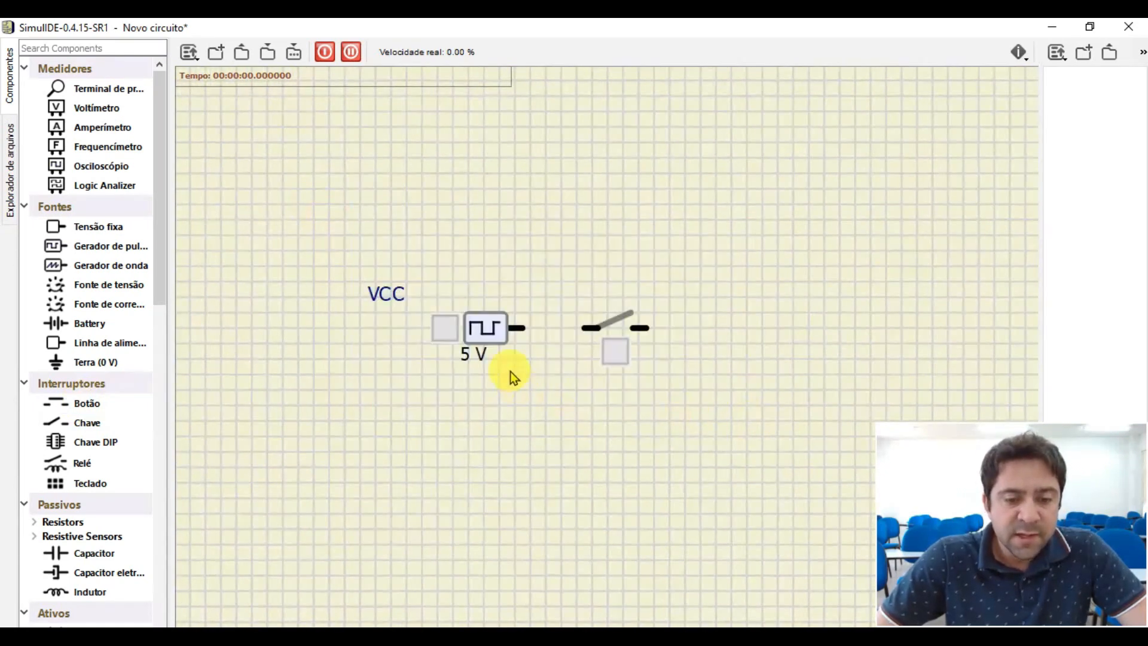
pyautogui.moveTo(489, 331); pyautogui.dragTo(339, 348)
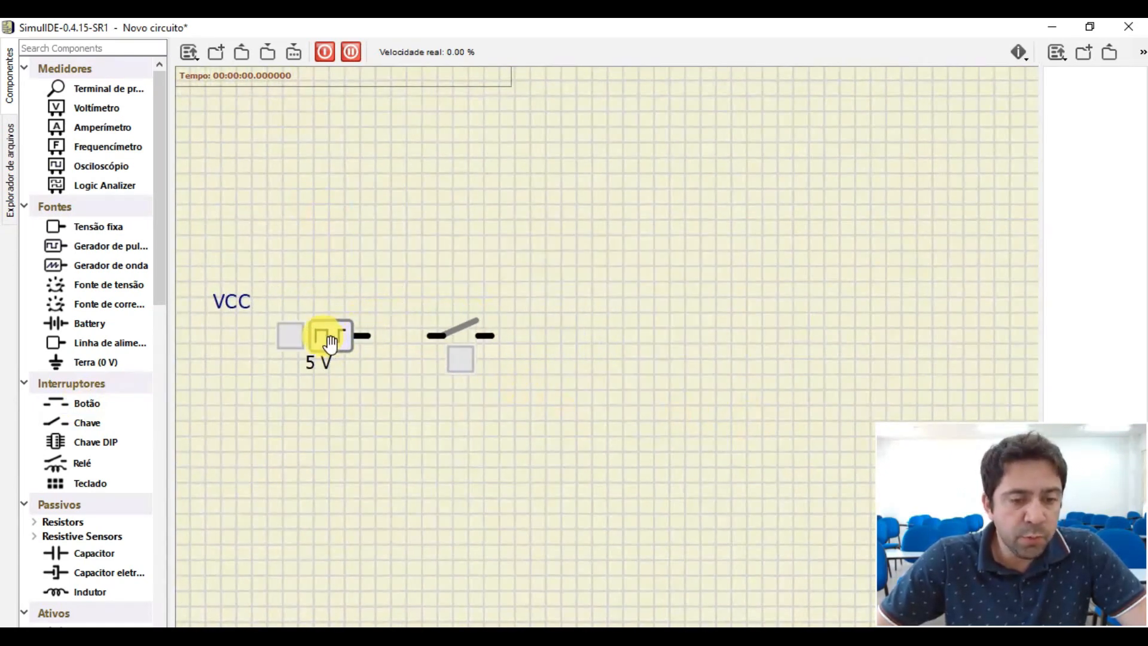
pyautogui.scroll(-1, 331, 344)
pyautogui.moveTo(228, 254); pyautogui.dragTo(597, 457)
pyautogui.moveTo(339, 357); pyautogui.dragTo(325, 309)
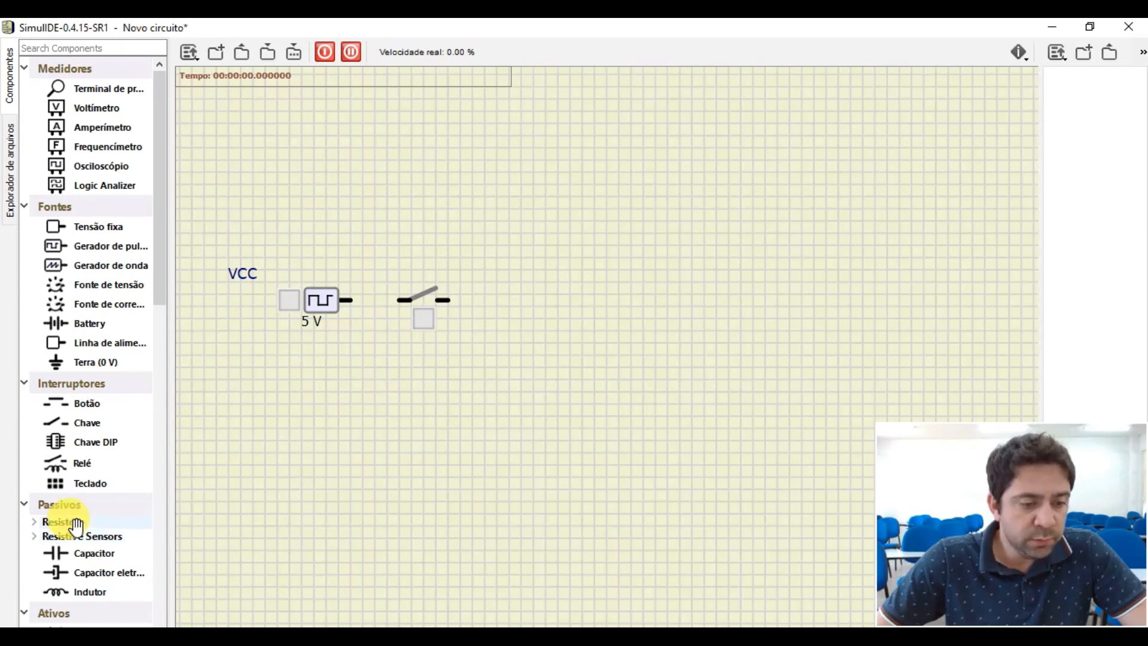
# - Place a diode to the right of the switch and a resistor beyond it, in line with the other components
pyautogui.scroll(-2, 72, 523)
pyautogui.moveTo(74, 531); pyautogui.dragTo(544, 302)
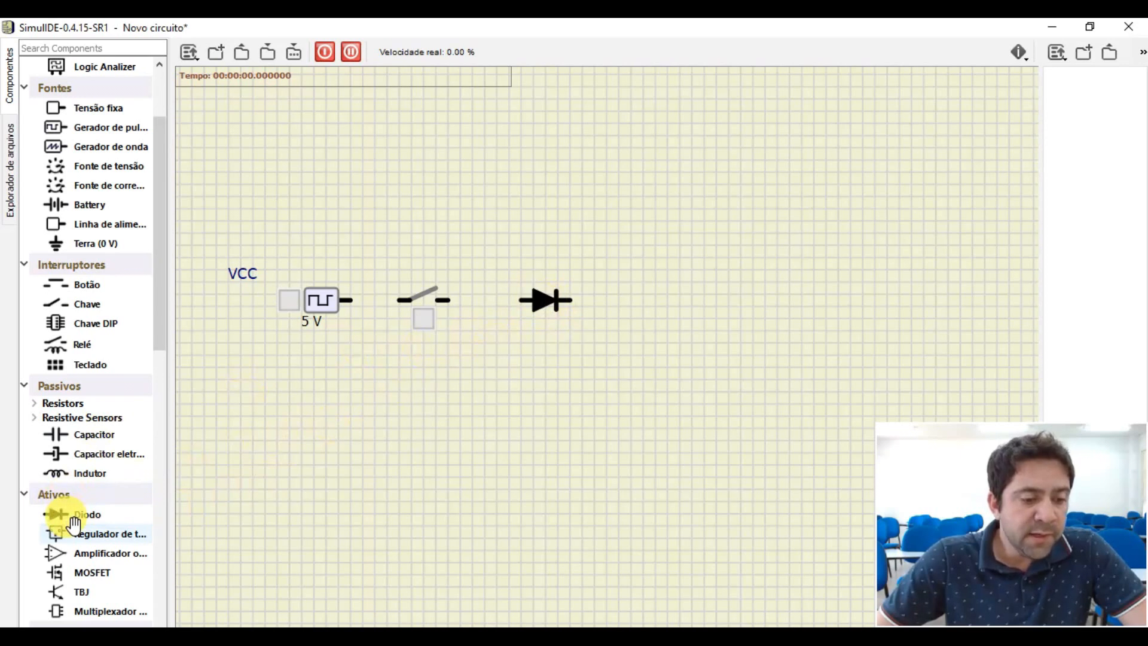
pyautogui.click(68, 405)
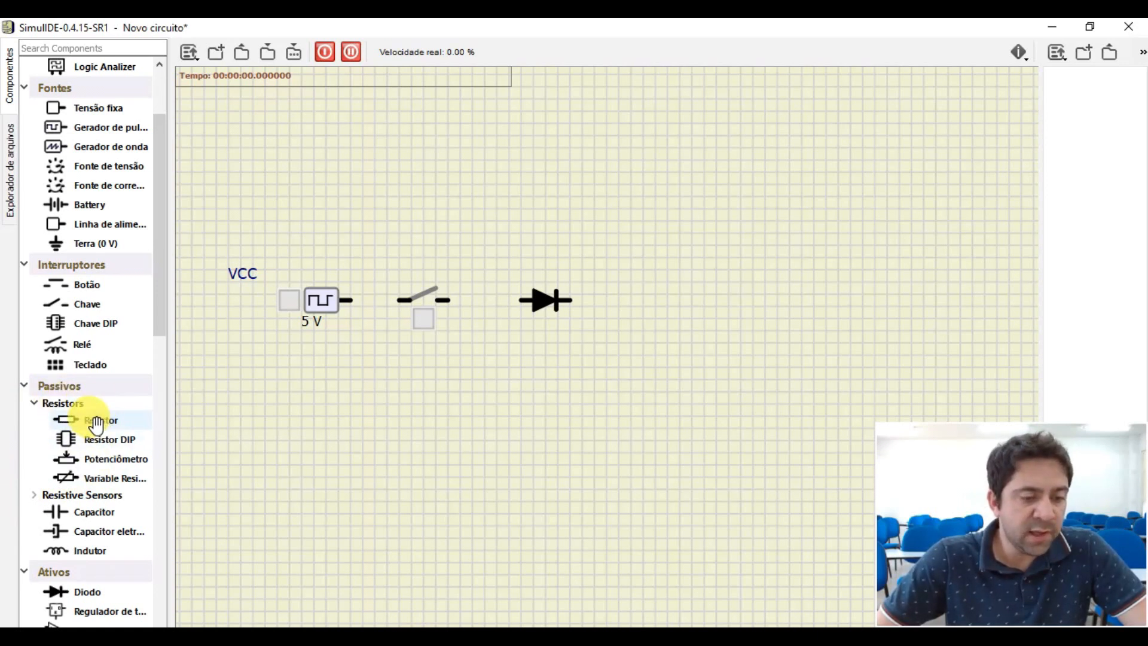
pyautogui.moveTo(96, 425); pyautogui.dragTo(628, 317)
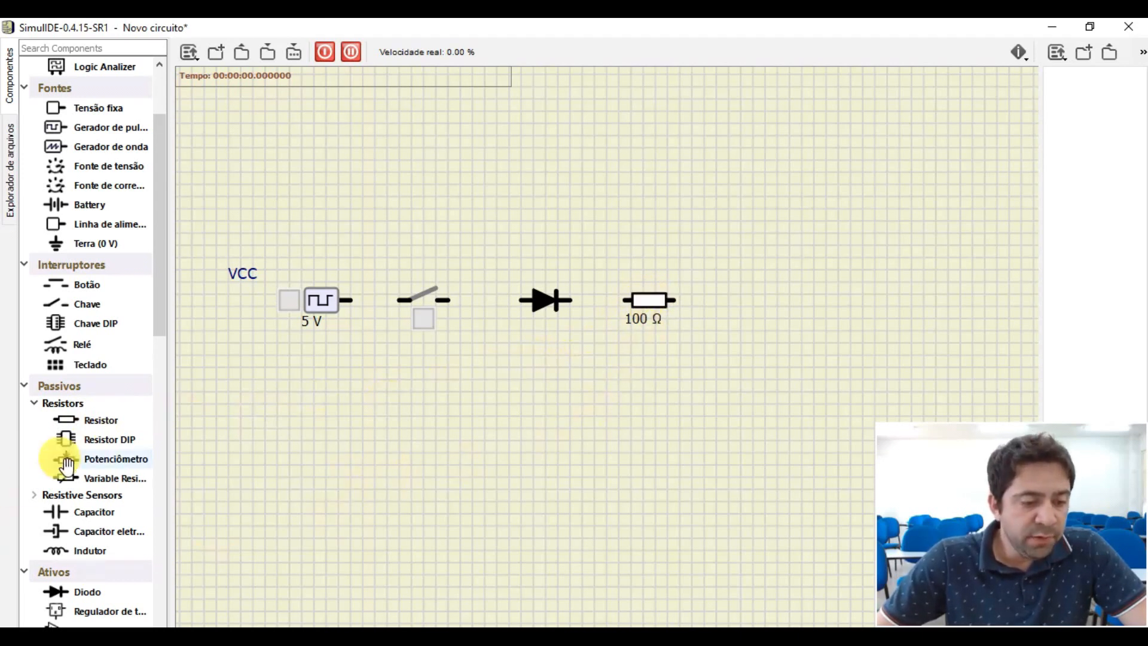
# - Look through the component library's categories, from meters and sources to outputs, microcontrollers and logic devices
pyautogui.scroll(-6, 89, 472)
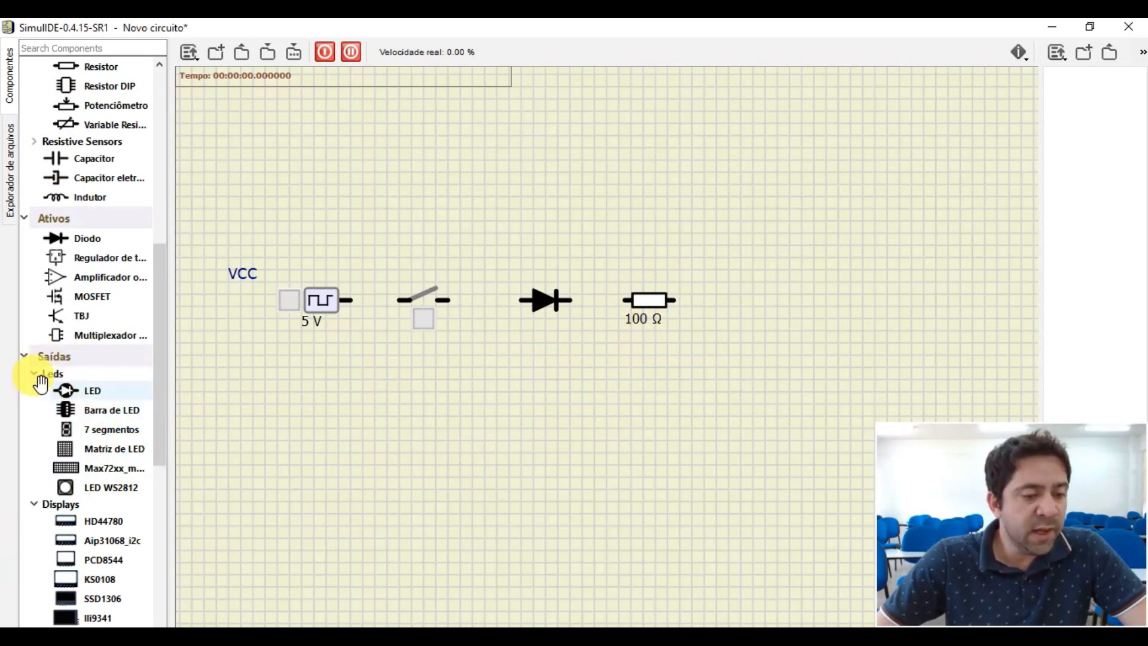
pyautogui.scroll(6, 76, 380)
pyautogui.scroll(2, 76, 380)
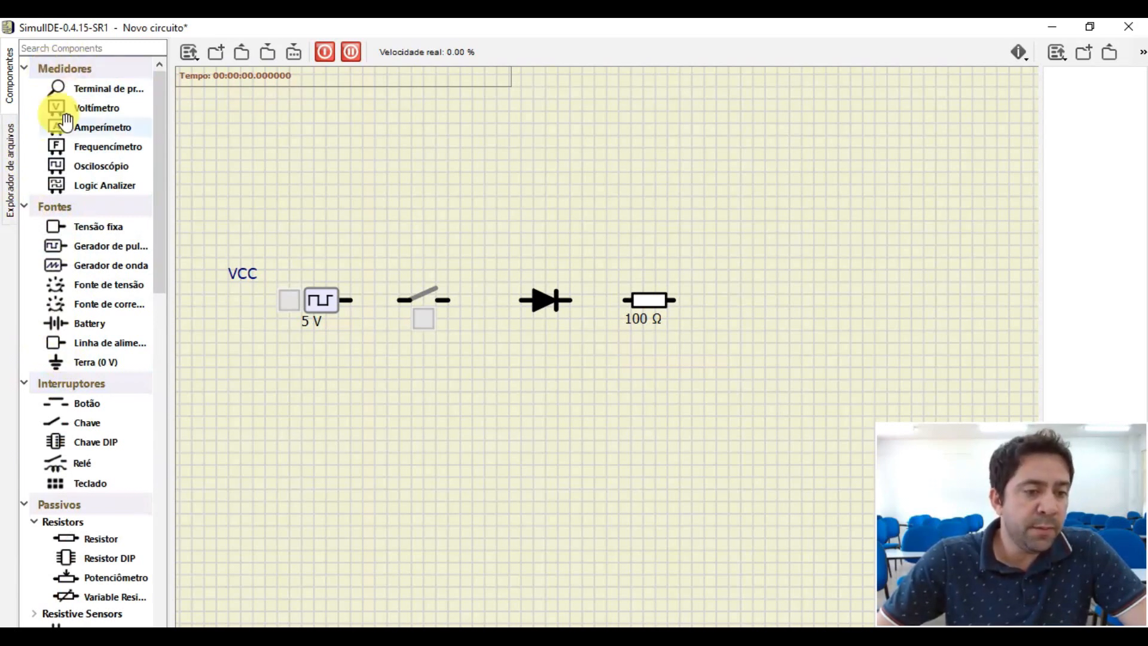
pyautogui.scroll(-1, 69, 145)
pyautogui.scroll(-2, 47, 257)
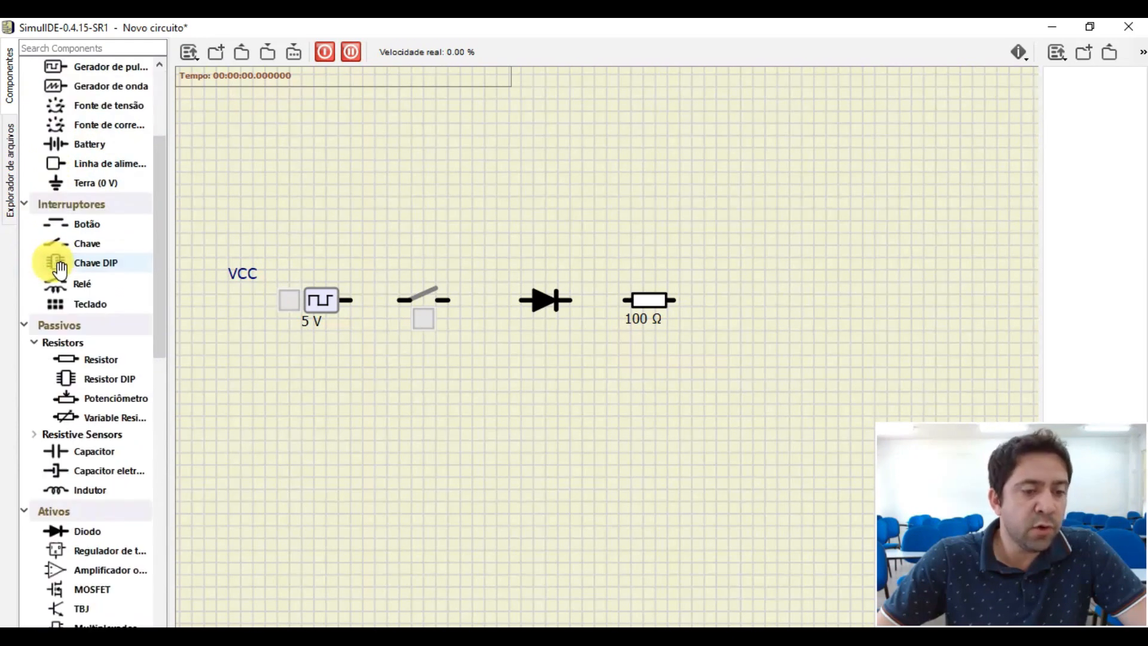
pyautogui.scroll(-4, 59, 240)
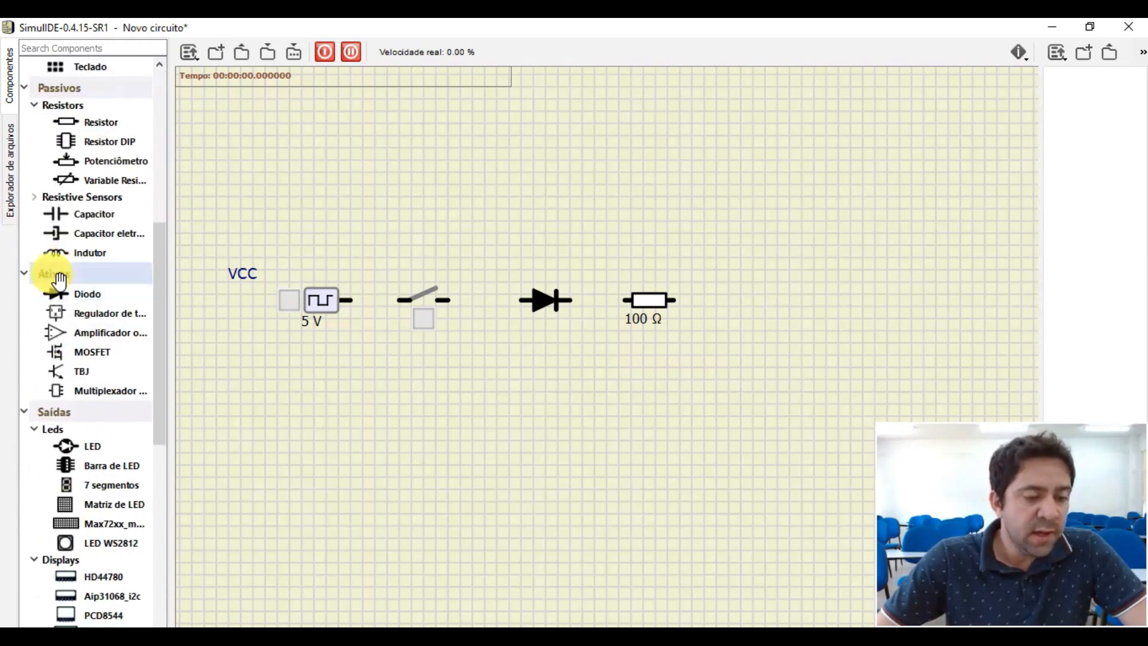
pyautogui.scroll(-2, 60, 281)
pyautogui.scroll(-3, 52, 299)
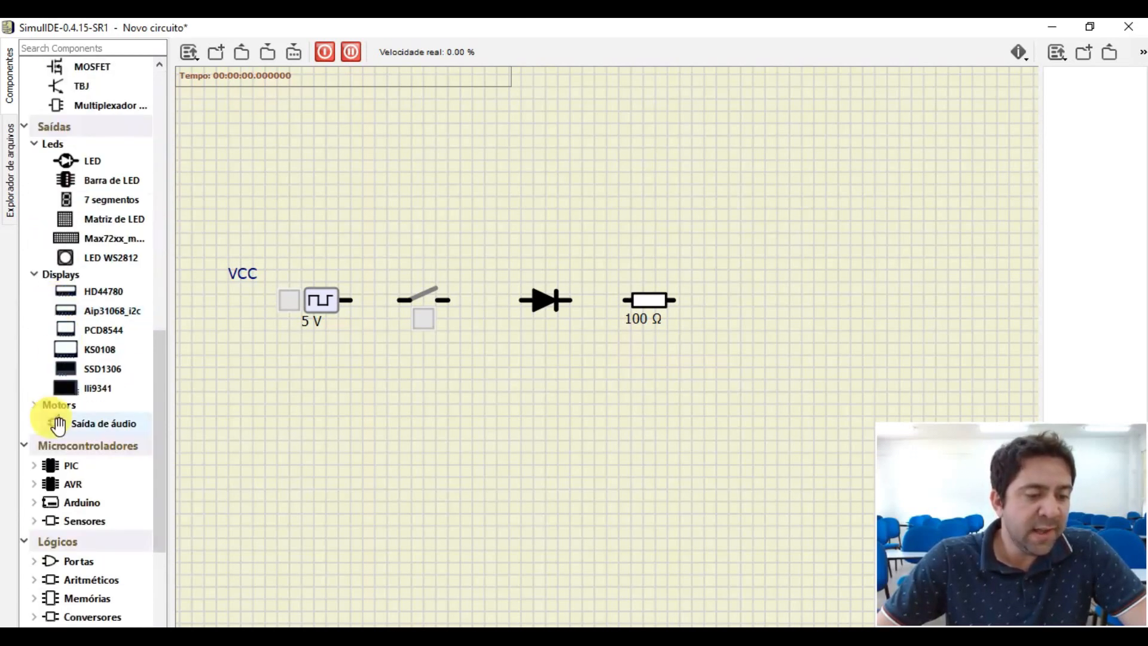
pyautogui.scroll(-2, 58, 425)
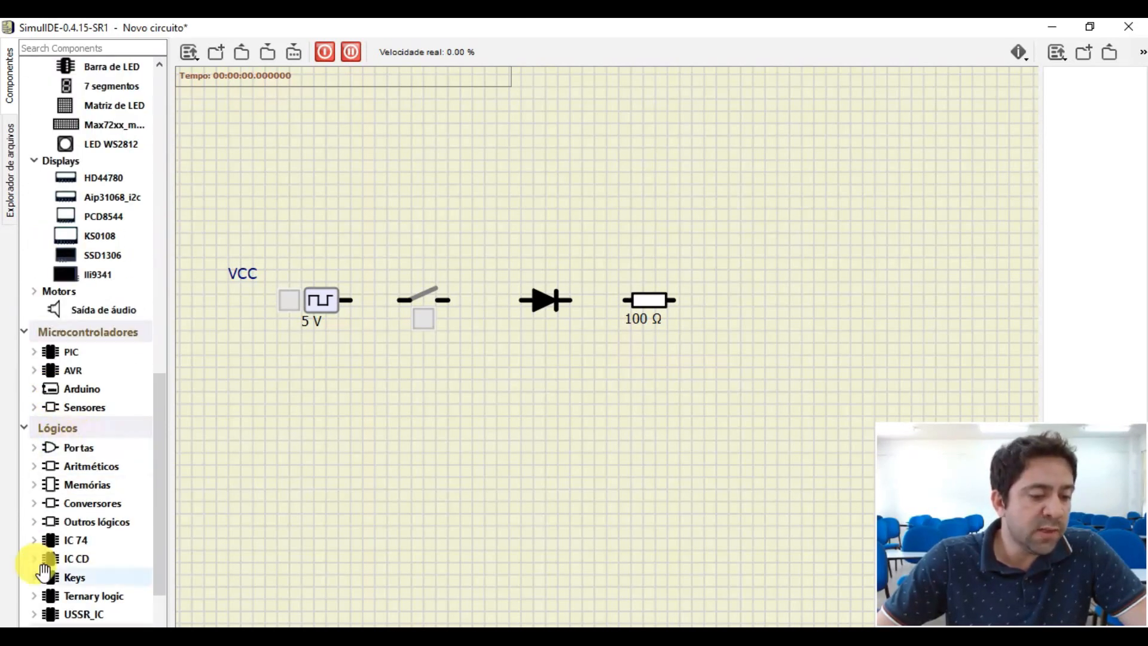
# - Place an LED on the canvas below the switch and rotate it 180°
pyautogui.scroll(-2, 72, 514)
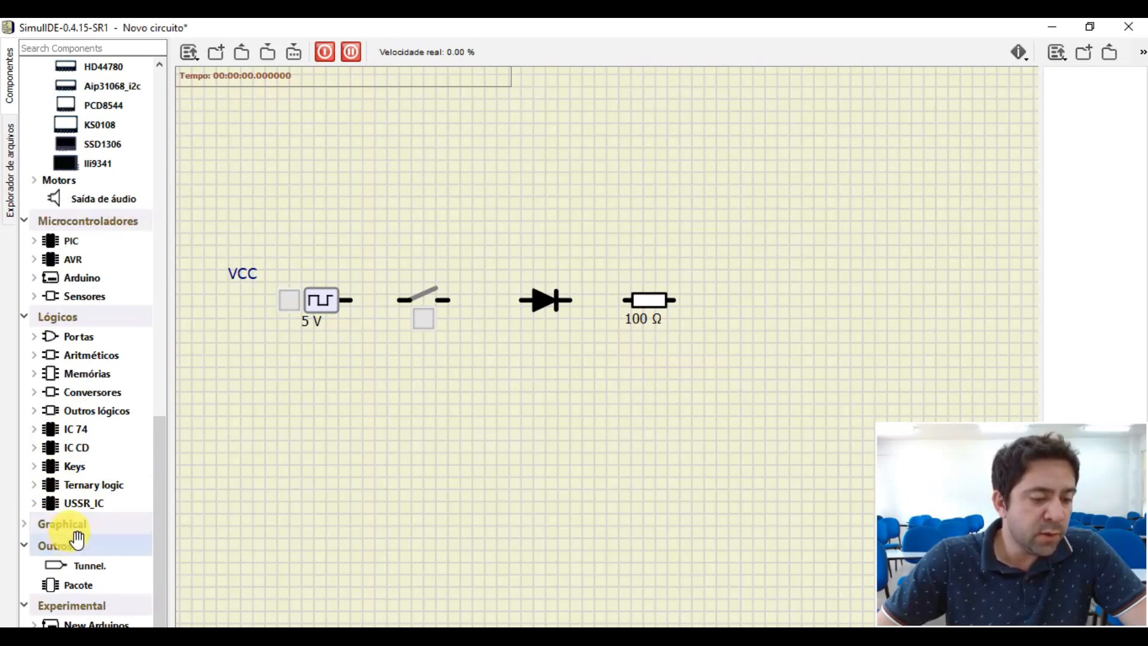
pyautogui.scroll(13, 89, 403)
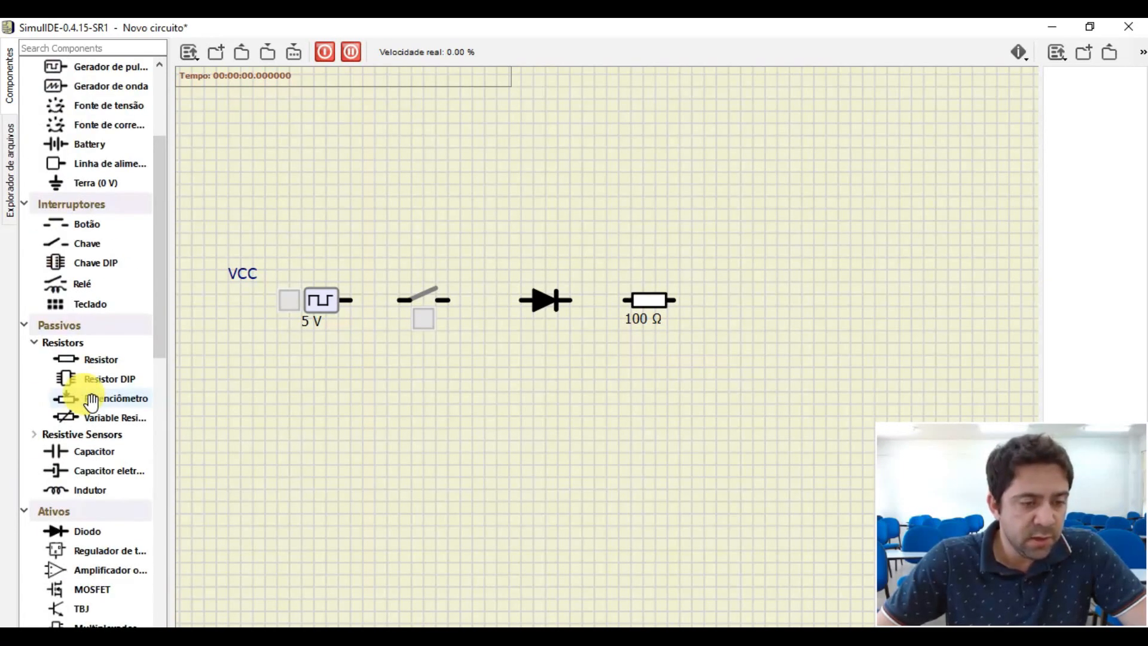
pyautogui.scroll(-3, 91, 402)
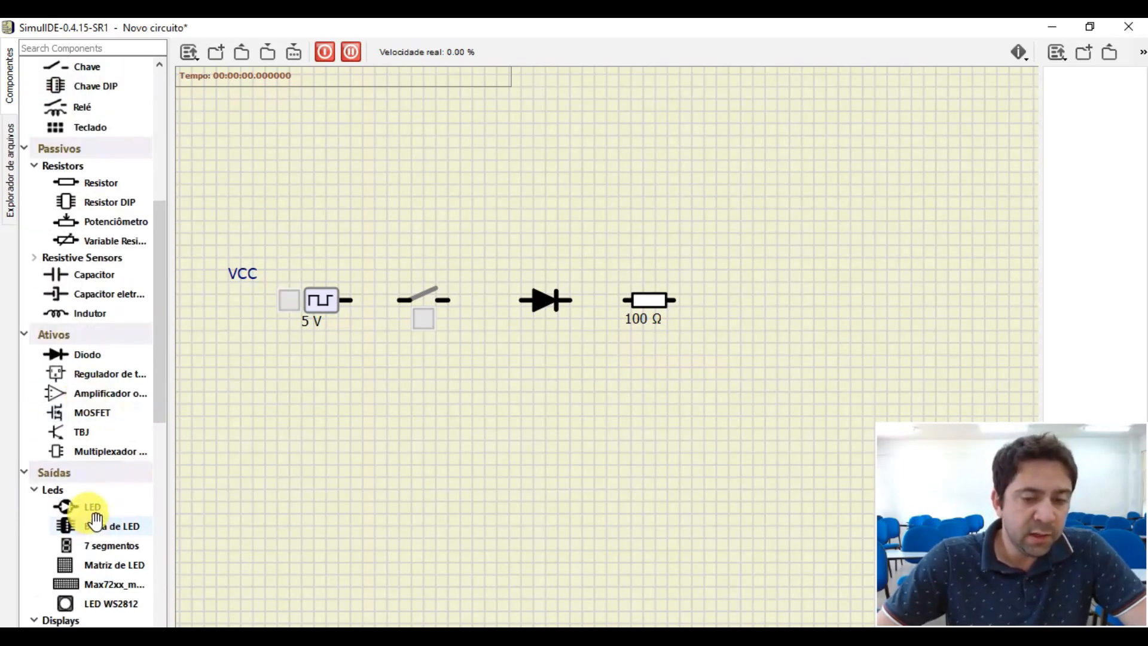
pyautogui.moveTo(93, 513); pyautogui.dragTo(470, 429)
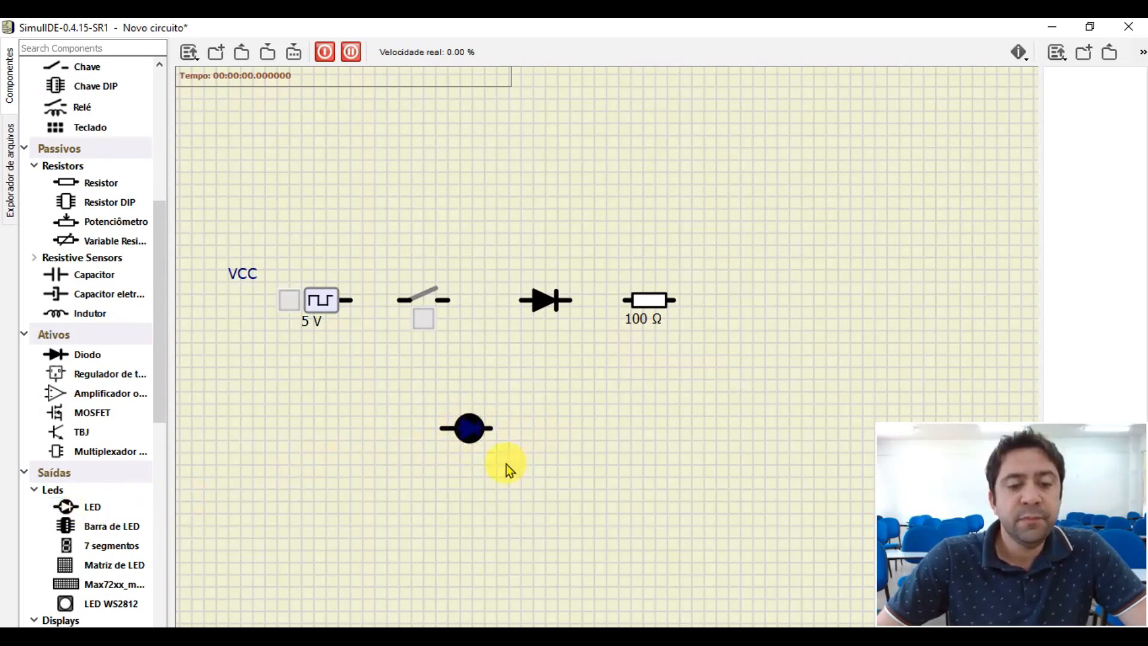
pyautogui.scroll(2, 506, 469)
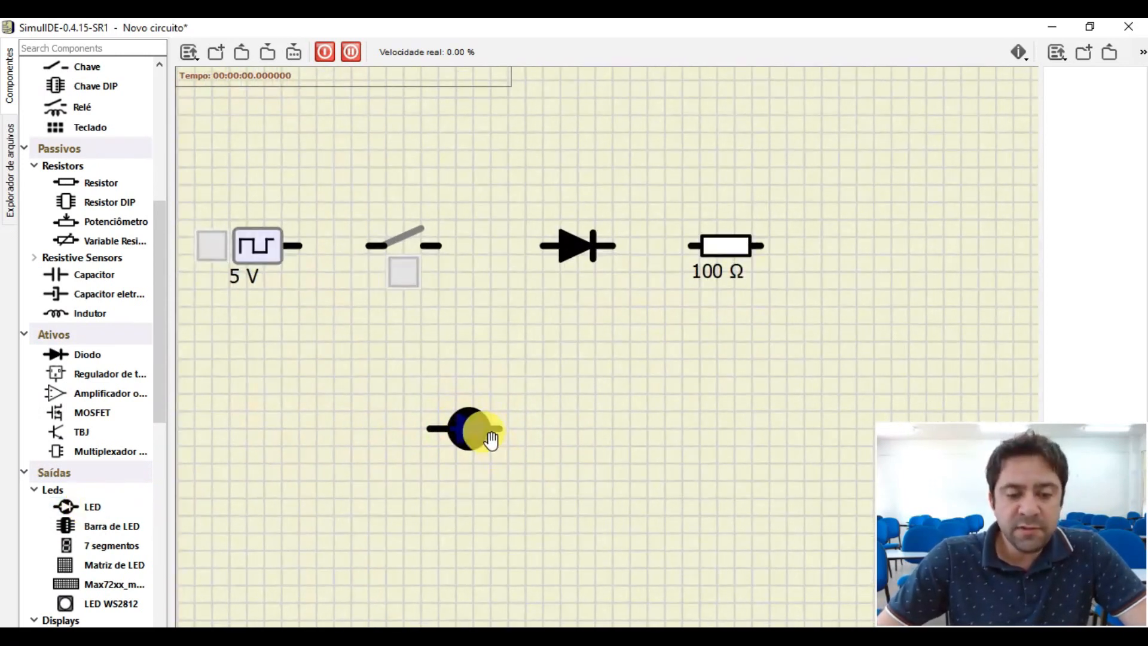
pyautogui.rightClick(469, 445)
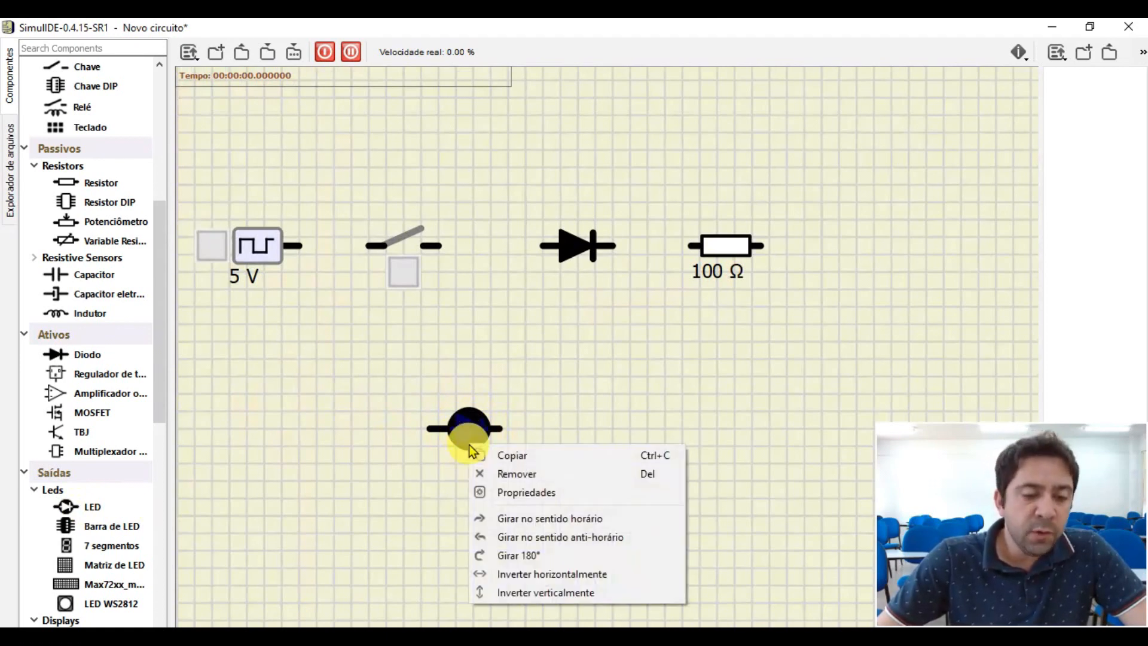
pyautogui.click(516, 556)
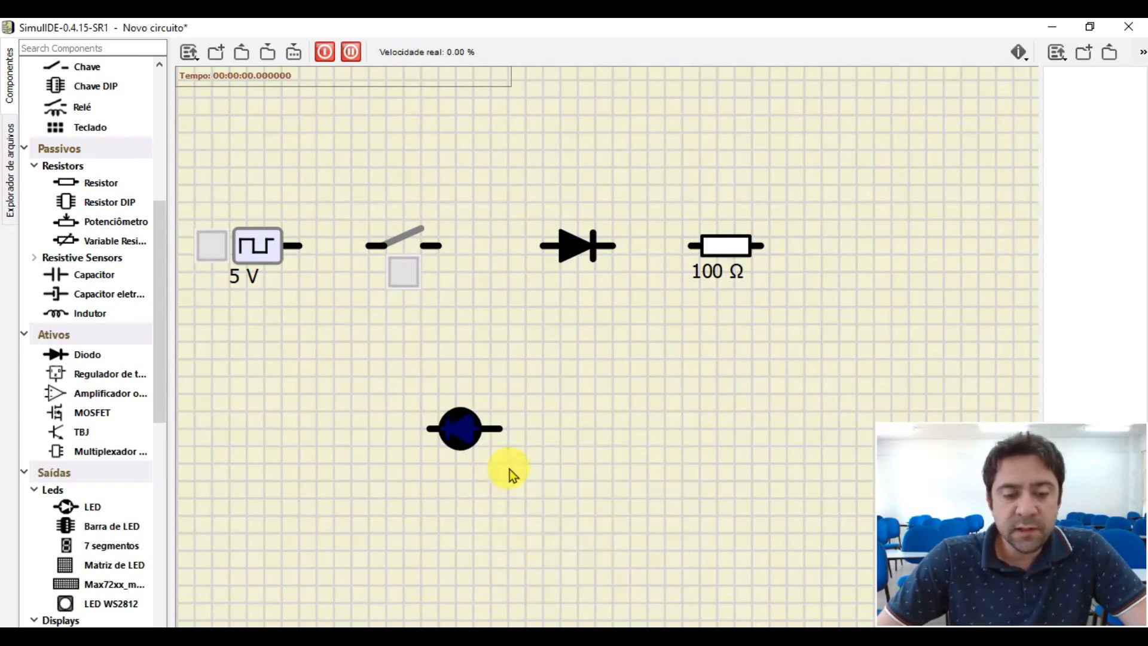
# - Look over the pulse generator's properties, close them, and remove the pulse generator and switch from the canvas
pyautogui.scroll(-2, 404, 354)
pyautogui.scroll(1, 402, 358)
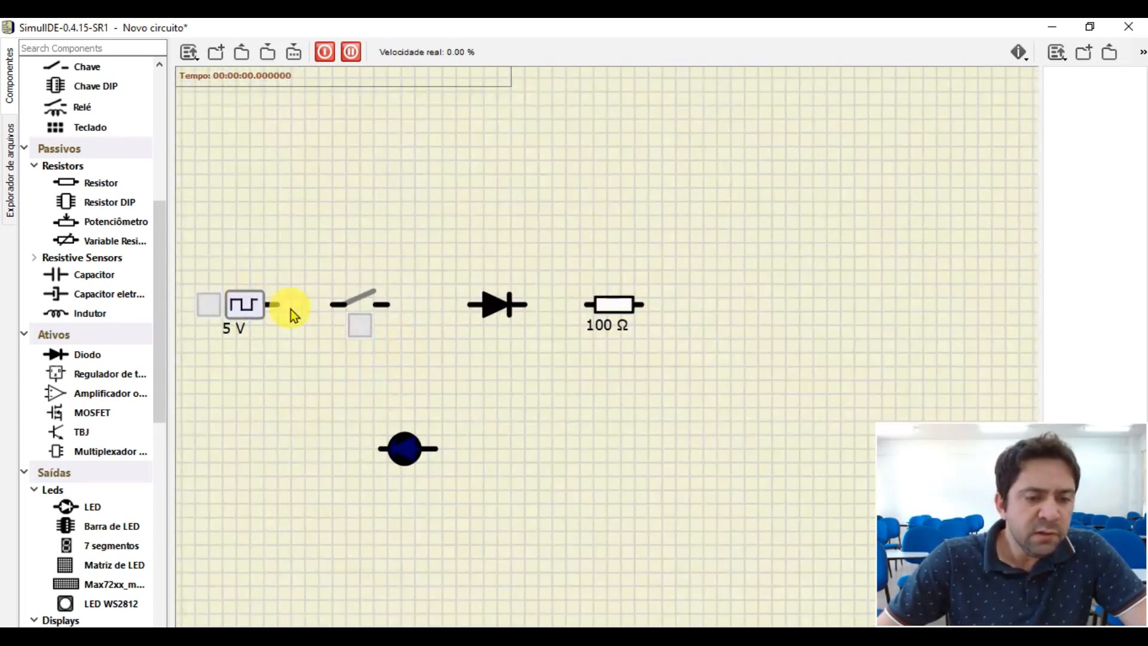
pyautogui.scroll(2, 277, 333)
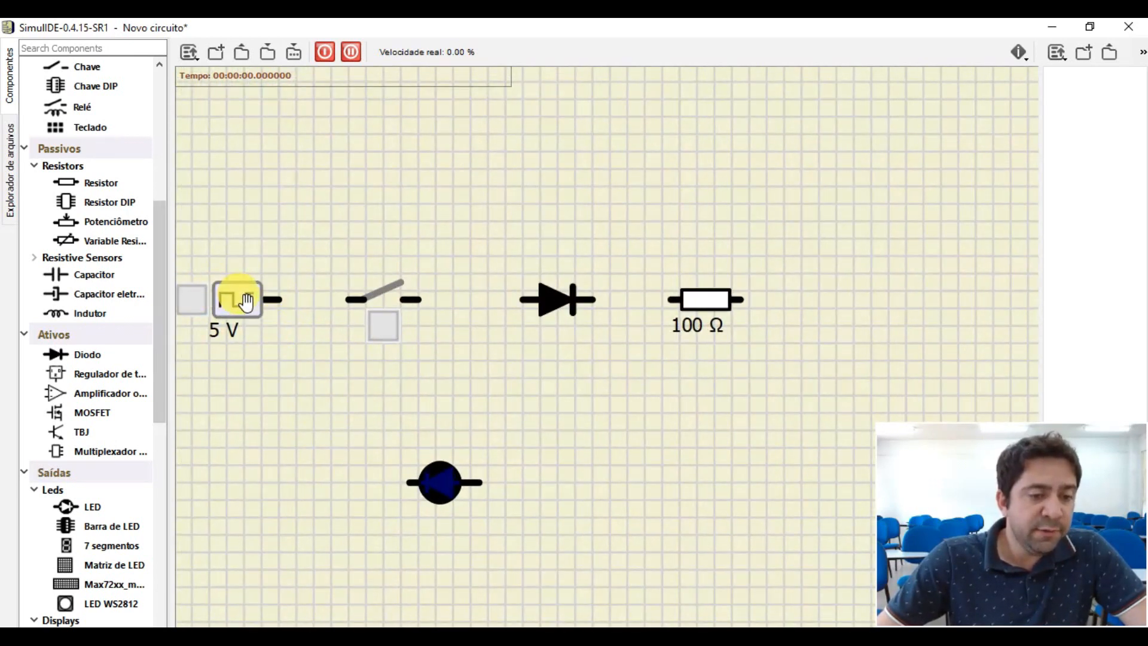
pyautogui.doubleClick(246, 306)
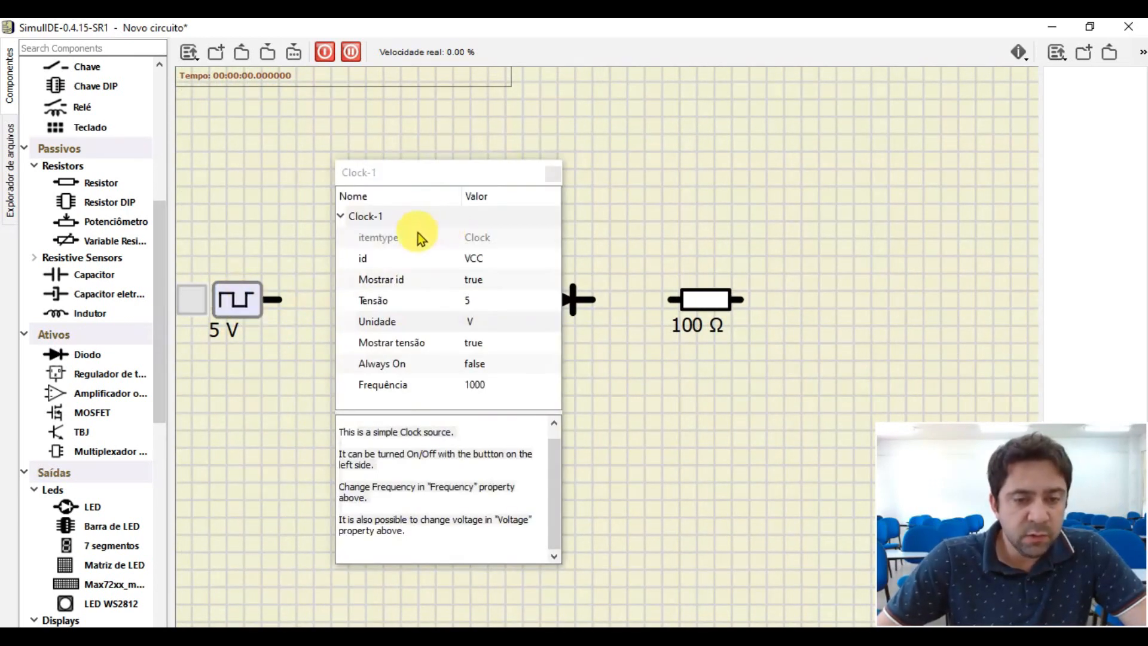
pyautogui.click(556, 172)
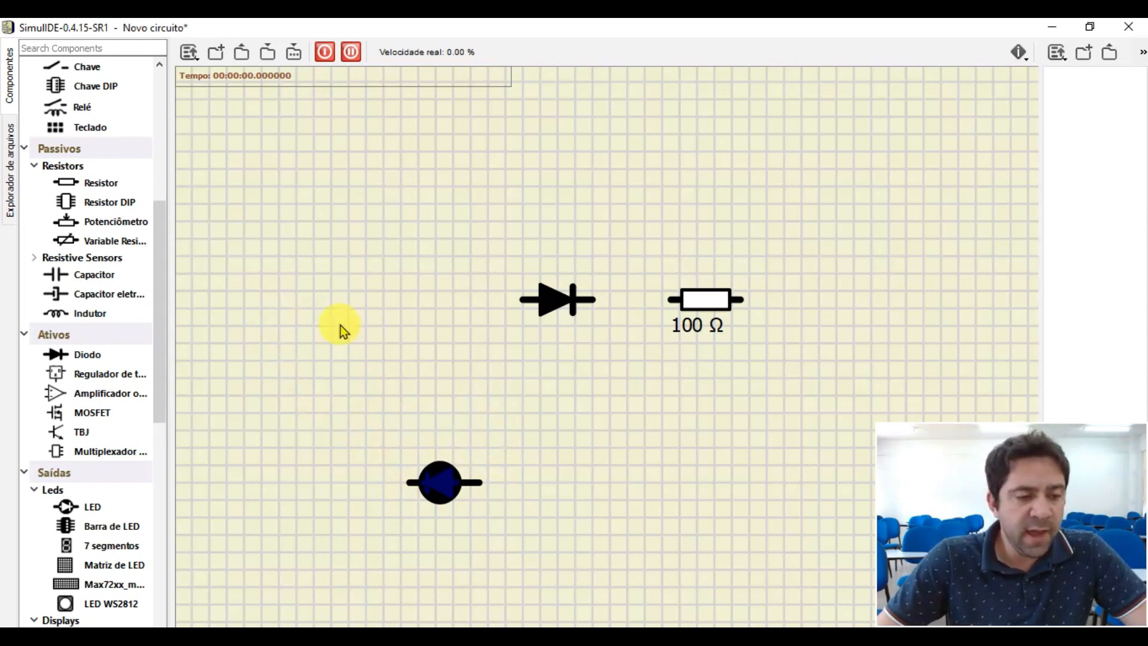
# - Place a fixed voltage source (Tensão fixa) in line before the diode and examine its voltage and unit properties
pyautogui.scroll(6, 107, 317)
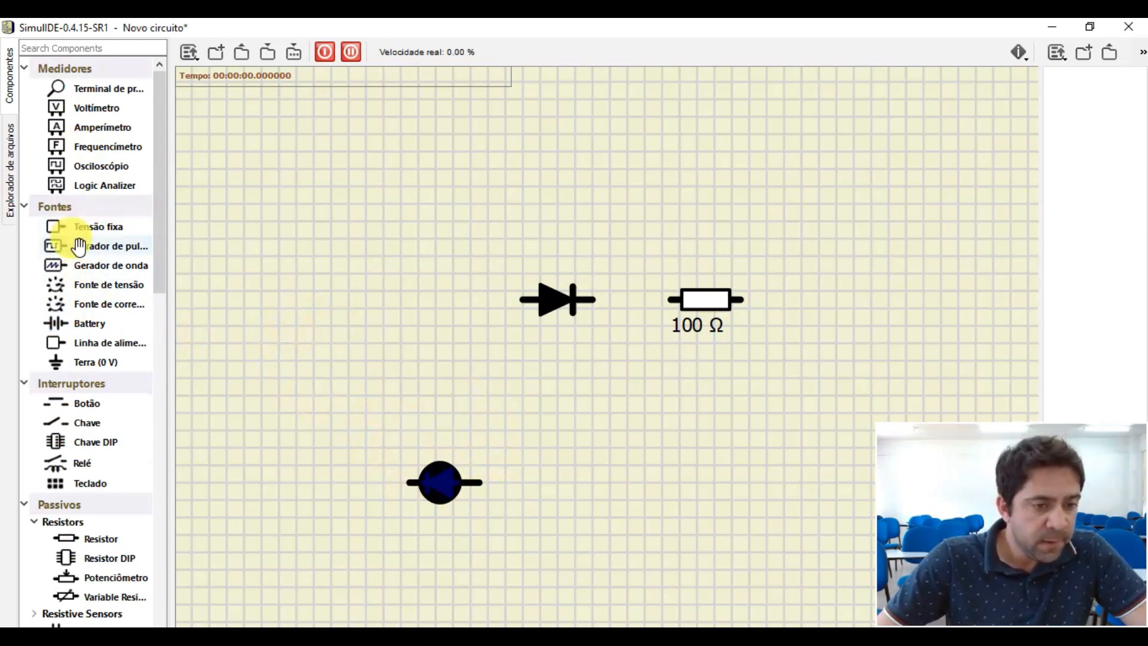
pyautogui.moveTo(85, 233); pyautogui.dragTo(321, 297)
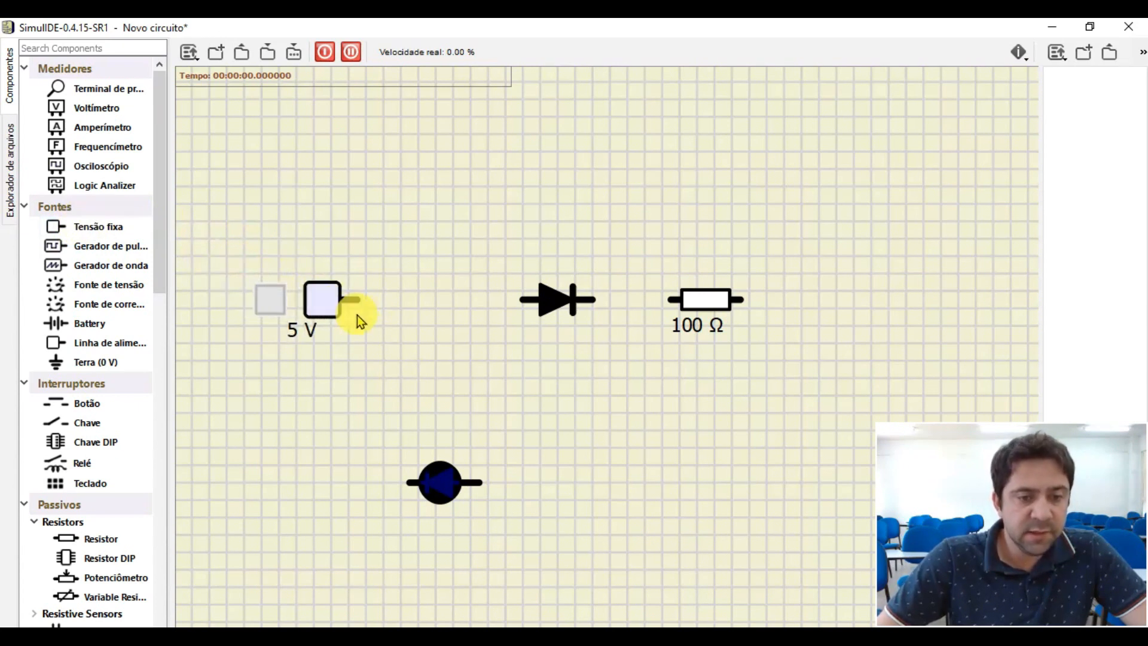
pyautogui.doubleClick(336, 308)
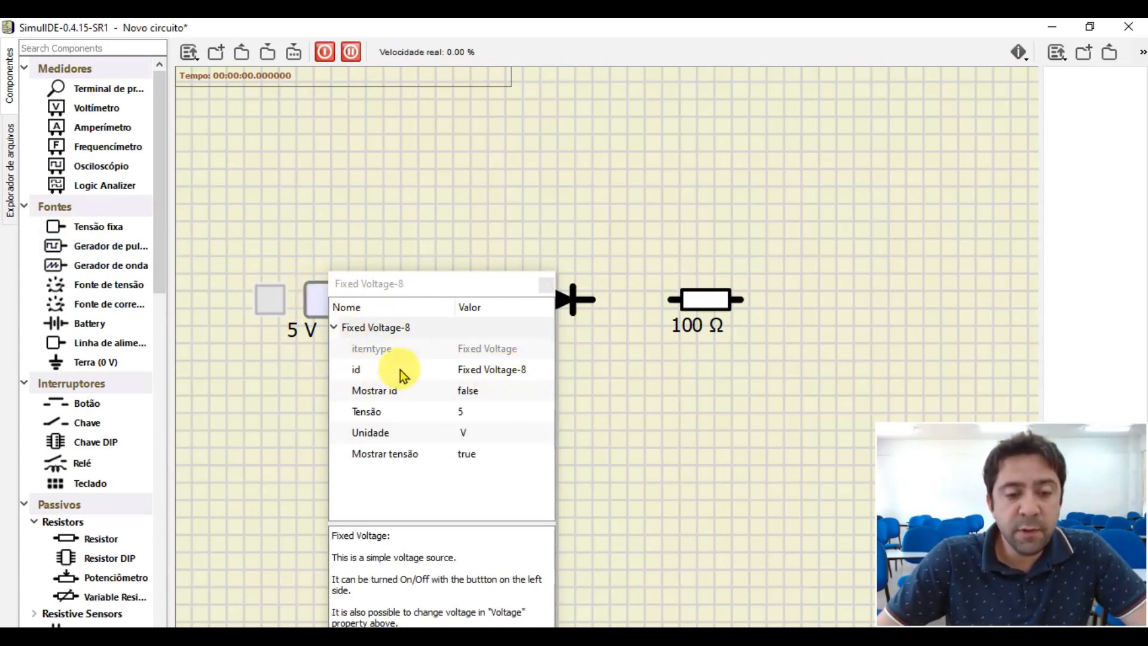
pyautogui.click(476, 415)
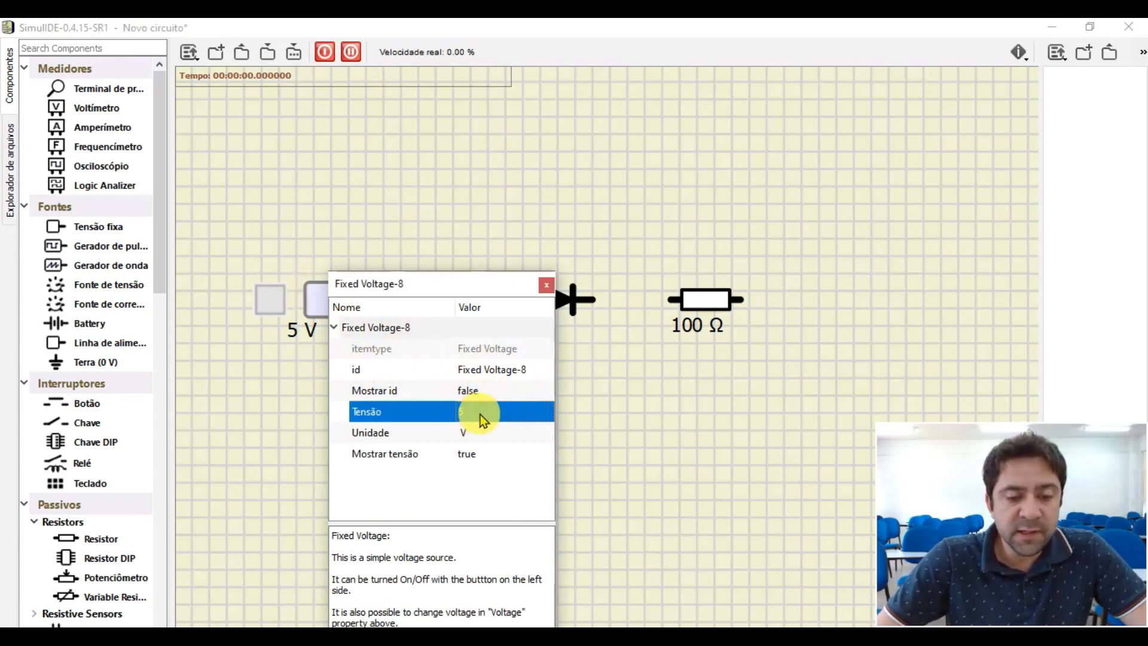
pyautogui.click(480, 414)
pyautogui.click(486, 436)
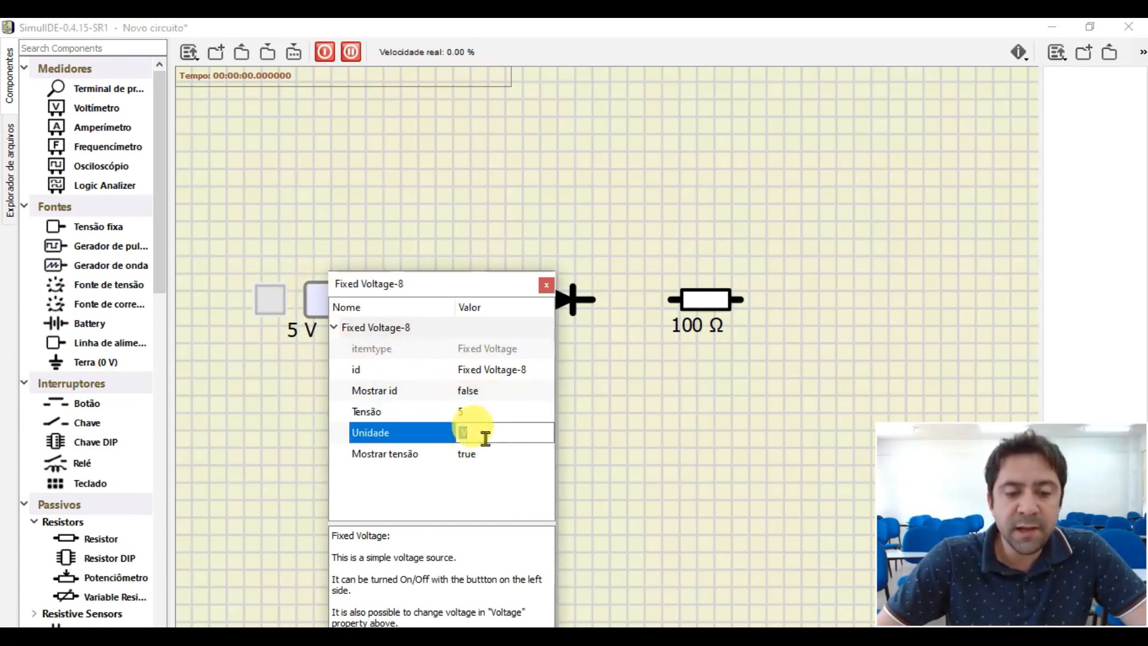
pyautogui.click(547, 285)
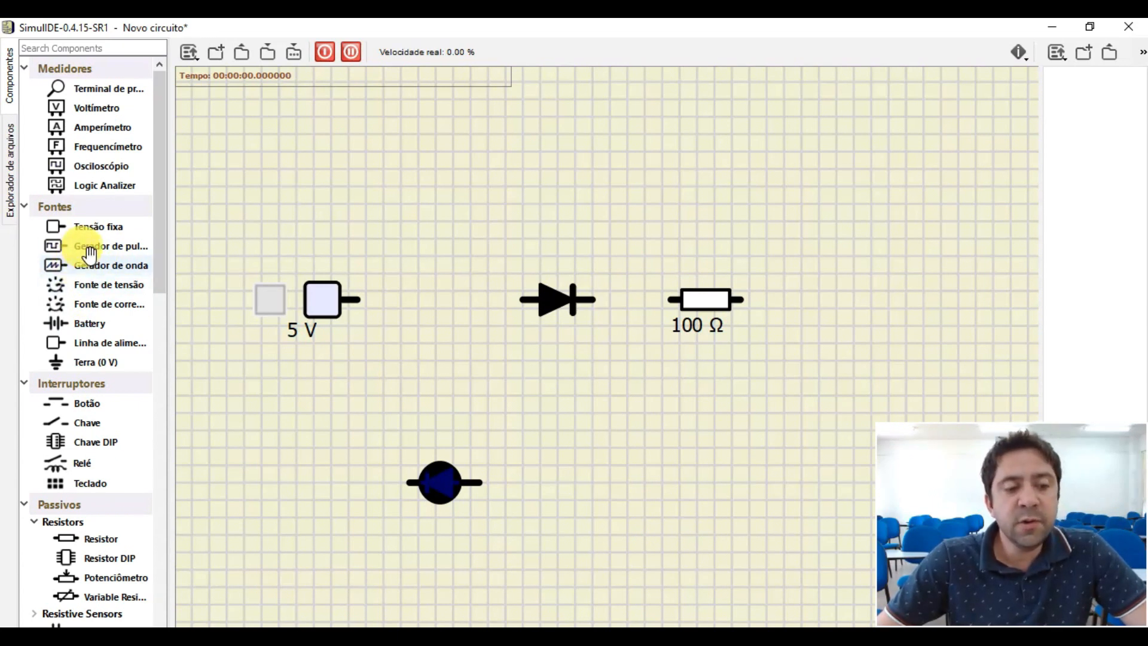
# - Add a battery above the row of components and delete the fixed voltage source
pyautogui.moveTo(72, 323); pyautogui.dragTo(419, 212)
pyautogui.click(326, 302)
pyautogui.click(358, 346)
pyautogui.press('Delete')
# - Move the battery below and left of the diode and rotate it clockwise so it stands vertically
pyautogui.moveTo(419, 213); pyautogui.dragTo(299, 378)
pyautogui.rightClick(300, 378)
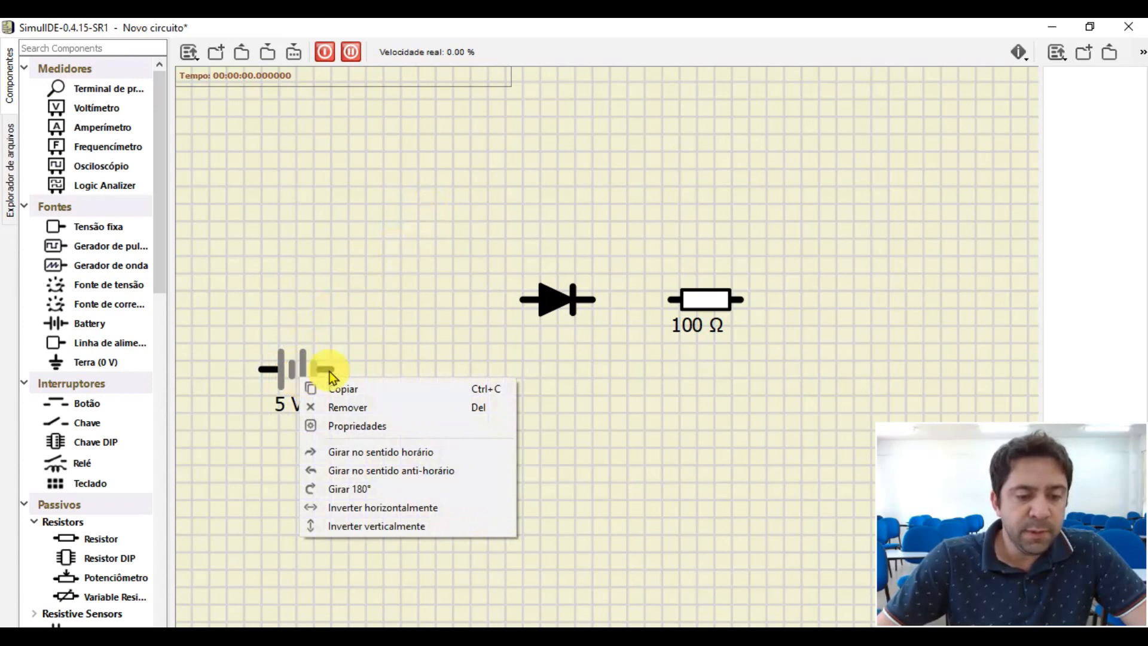
pyautogui.click(341, 456)
pyautogui.moveTo(289, 367); pyautogui.dragTo(314, 369)
pyautogui.click(282, 329)
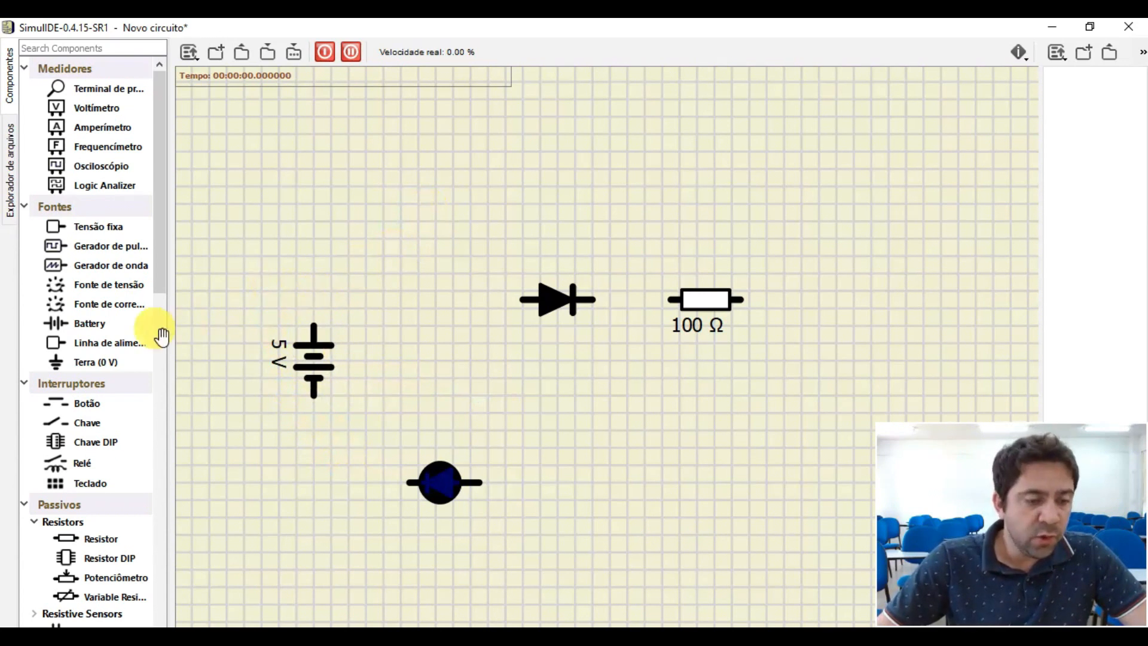
# - Place a Chave switch between the battery and the diode and wire the battery's upper terminal to it
pyautogui.moveTo(77, 422); pyautogui.dragTo(401, 306)
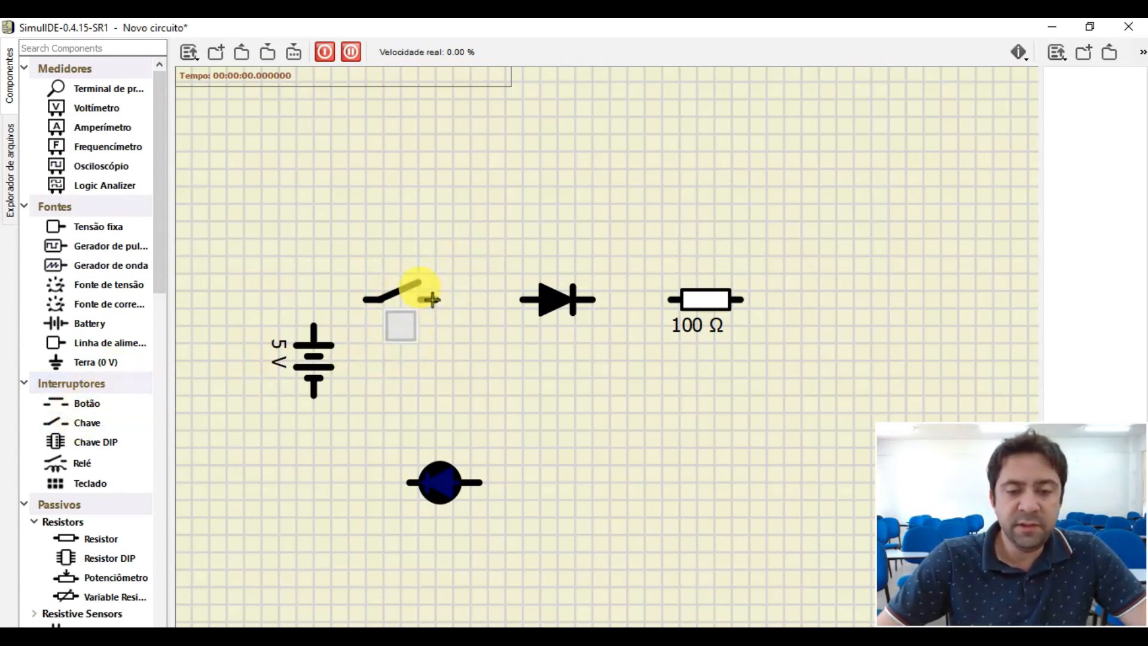
pyautogui.scroll(-4, 491, 324)
pyautogui.scroll(3, 558, 347)
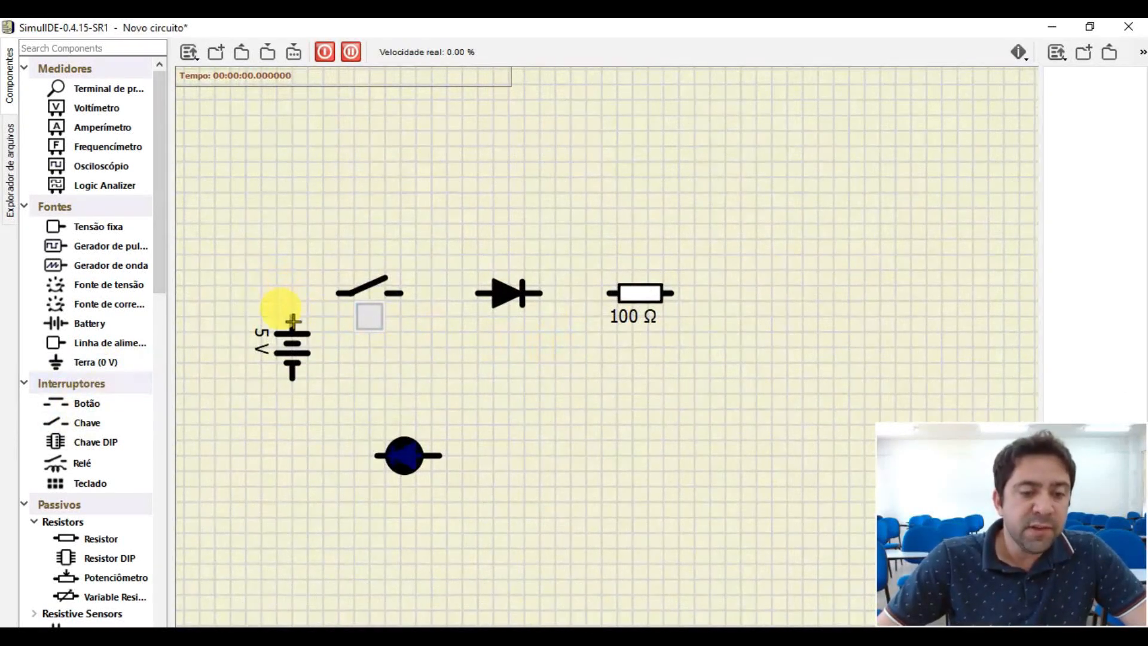
pyautogui.scroll(3, 293, 316)
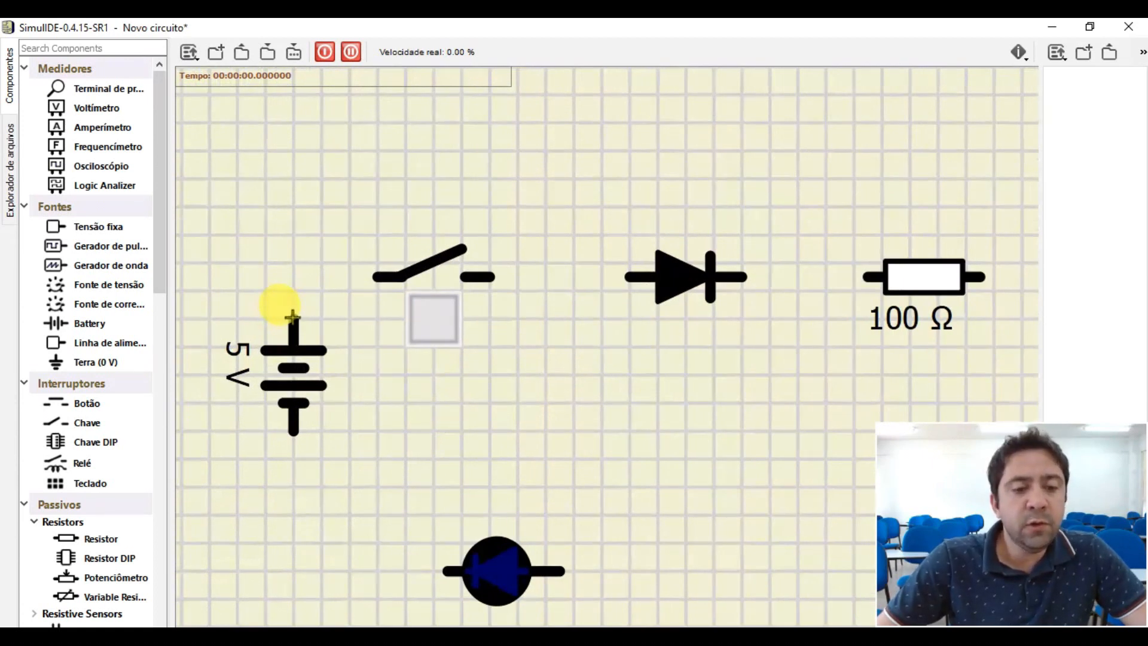
pyautogui.moveTo(293, 315)
pyautogui.mouseDown()
pyautogui.moveTo(277, 274)
pyautogui.moveTo(317, 256)
pyautogui.moveTo(373, 277)
pyautogui.mouseUp()
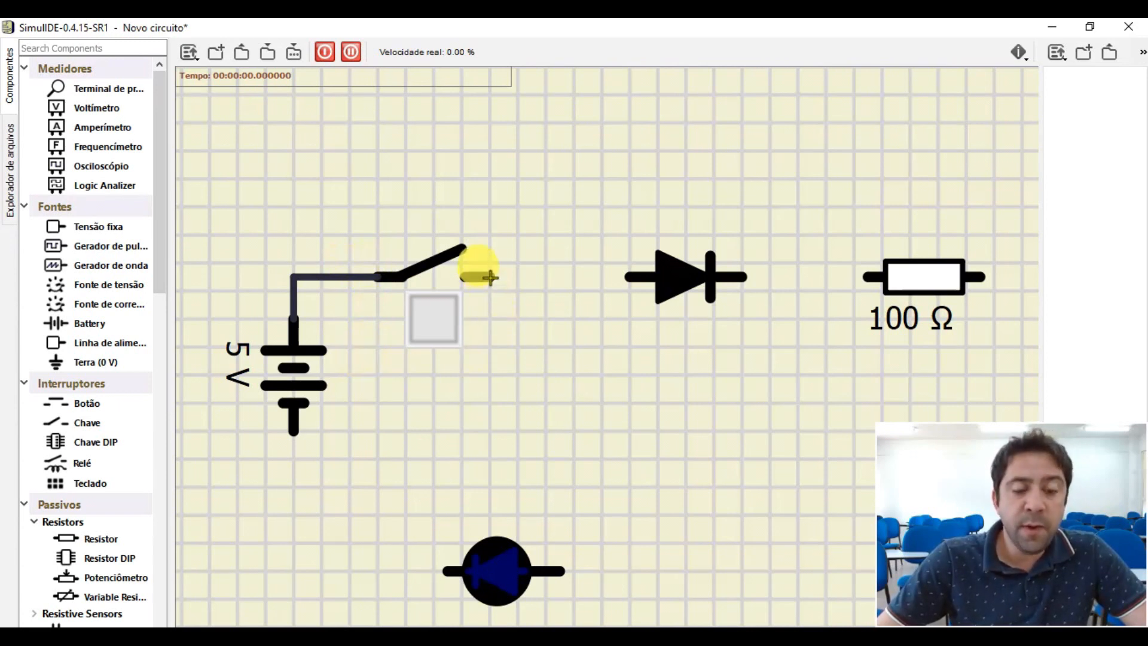
# - Wire the switch's free terminal to the diode's anode and the diode's cathode to the 100 Ω resistor
pyautogui.scroll(3, 491, 277)
pyautogui.scroll(-3, 490, 277)
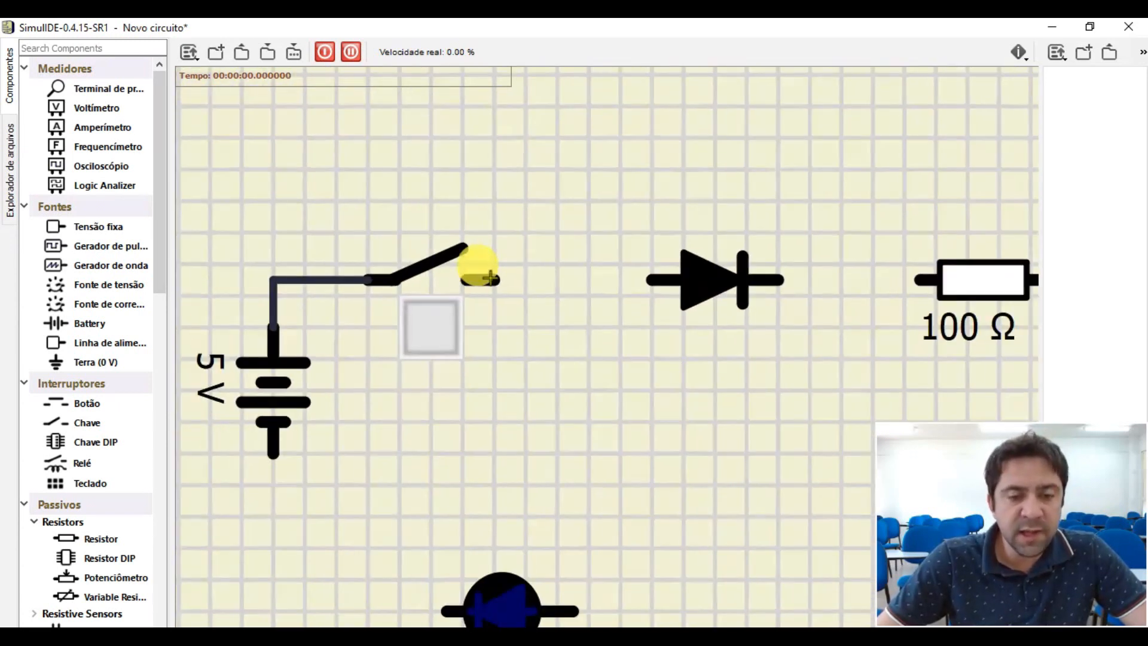
pyautogui.moveTo(495, 279); pyautogui.dragTo(649, 278)
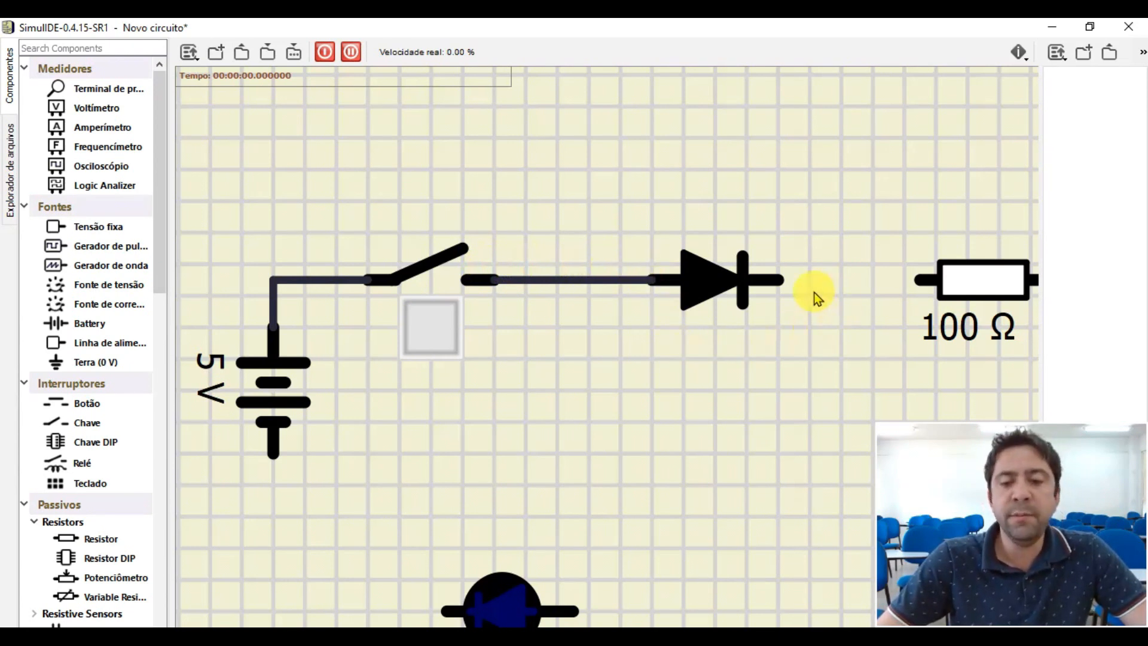
pyautogui.moveTo(785, 279); pyautogui.dragTo(921, 271)
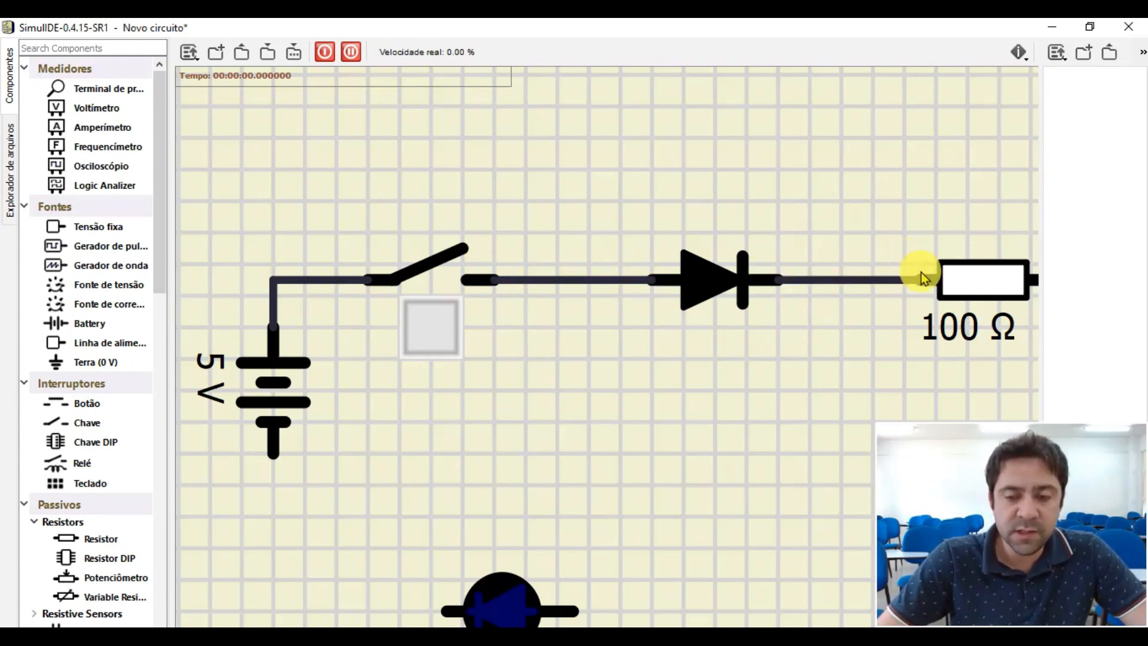
# - Wire the battery's lower terminal to the LED's nearest terminal
pyautogui.scroll(-2, 692, 415)
pyautogui.moveTo(366, 444); pyautogui.dragTo(494, 565)
pyautogui.scroll(-2, 571, 531)
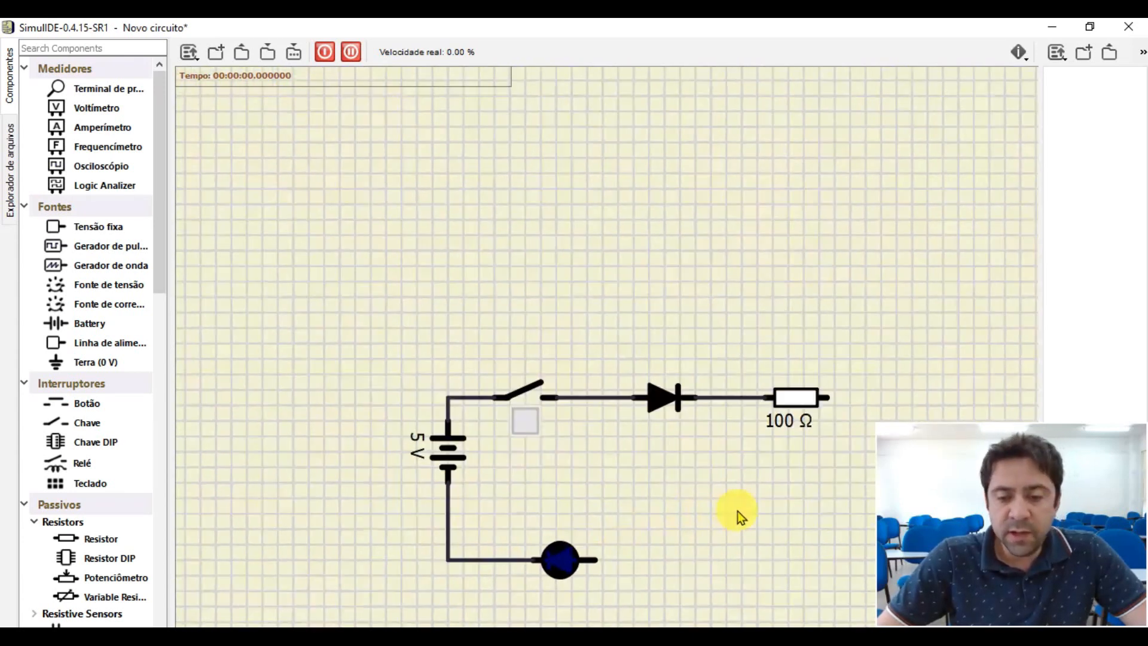
# - Shift the diode and resistor closer to the switch, keeping them in line along the upper branch
pyautogui.scroll(1, 737, 511)
pyautogui.moveTo(807, 373); pyautogui.dragTo(776, 370)
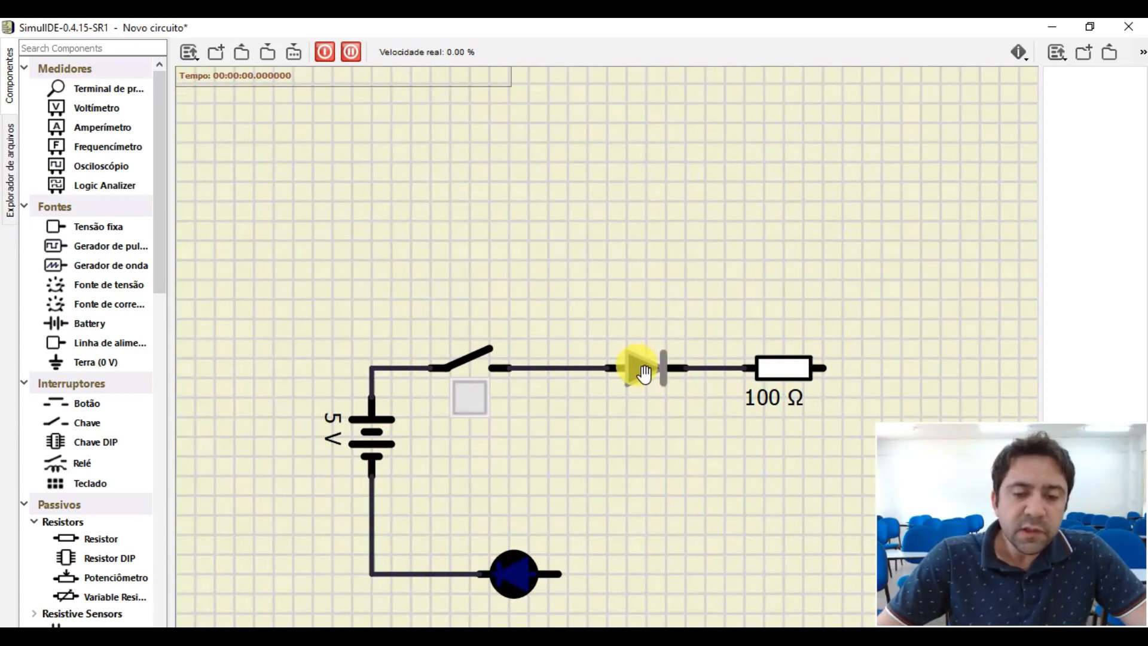
pyautogui.scroll(1, 643, 374)
pyautogui.moveTo(643, 376); pyautogui.dragTo(598, 374)
pyautogui.moveTo(836, 371); pyautogui.dragTo(759, 375)
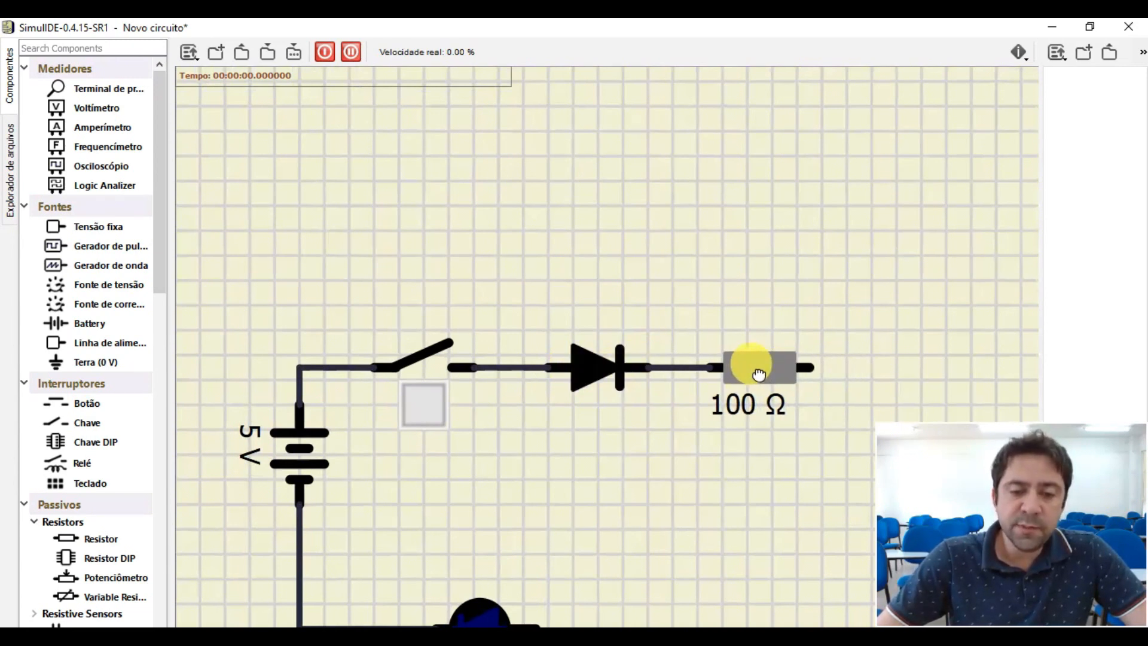
# - Move the battery slightly down along the left branch of the circuit and deselect it
pyautogui.scroll(-2, 565, 365)
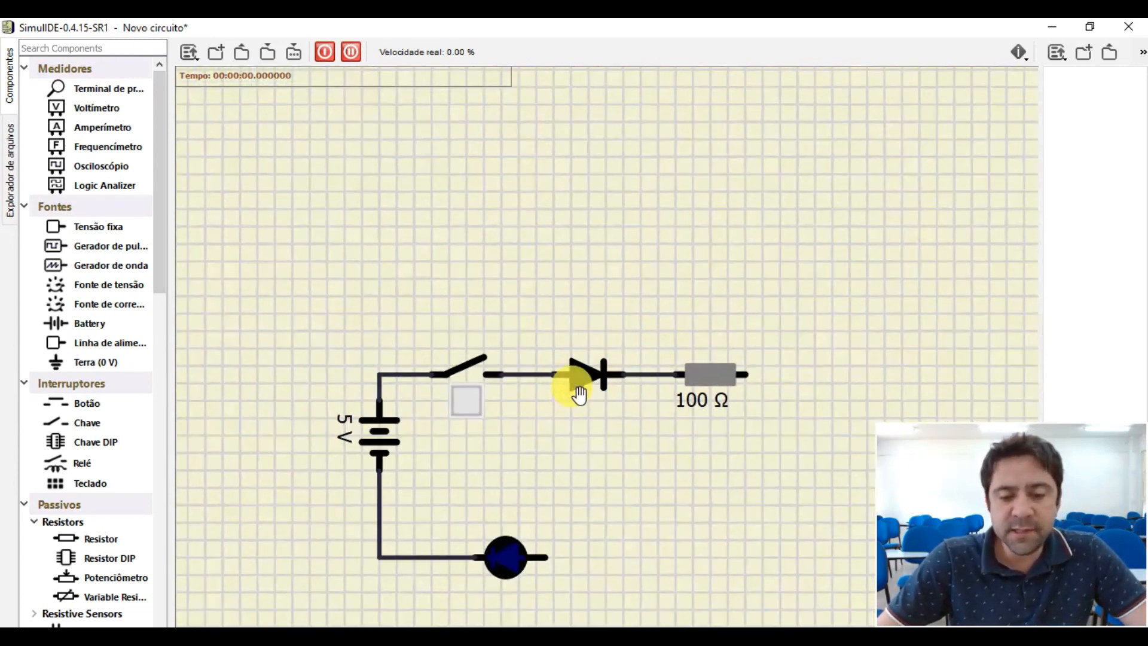
pyautogui.scroll(2, 745, 439)
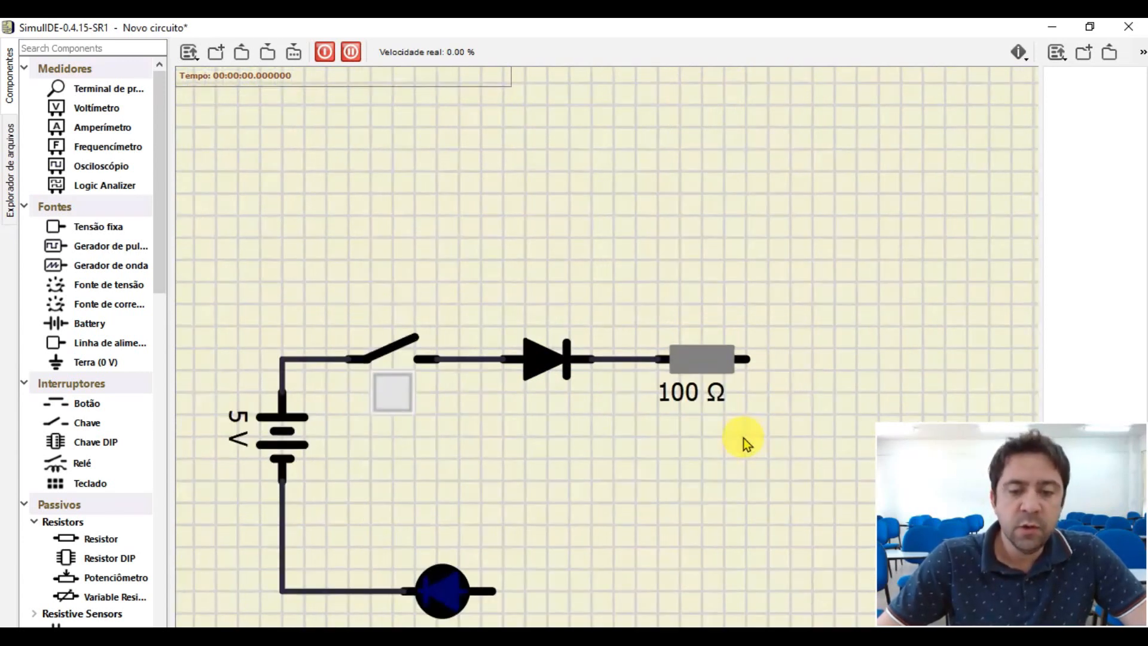
pyautogui.moveTo(282, 434); pyautogui.dragTo(282, 468)
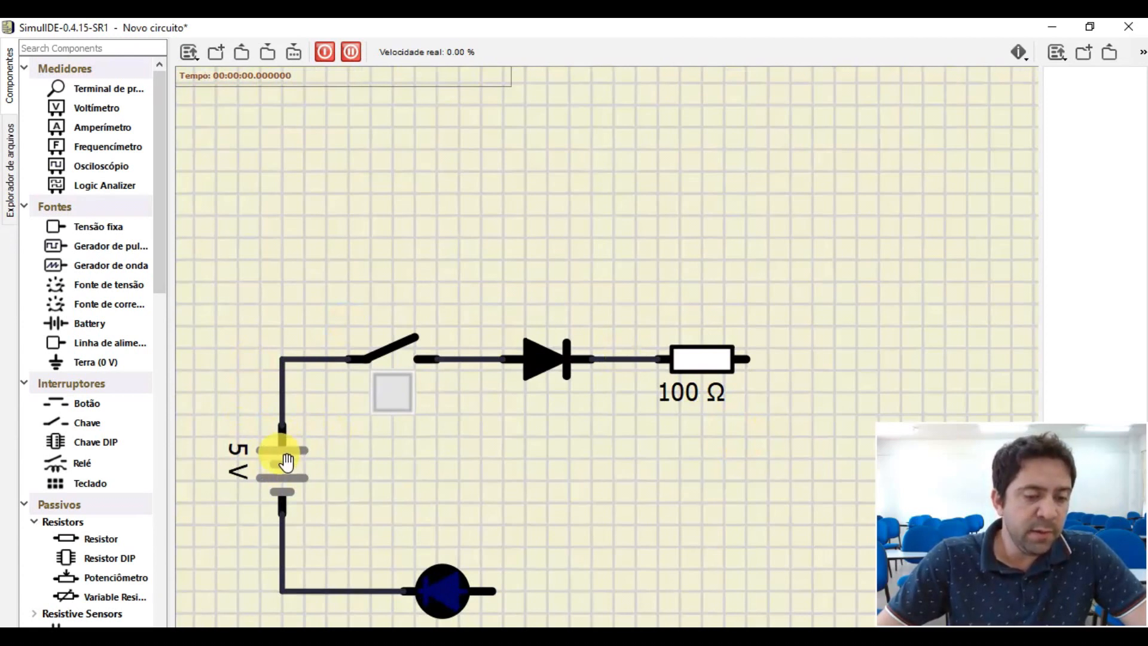
pyautogui.click(550, 477)
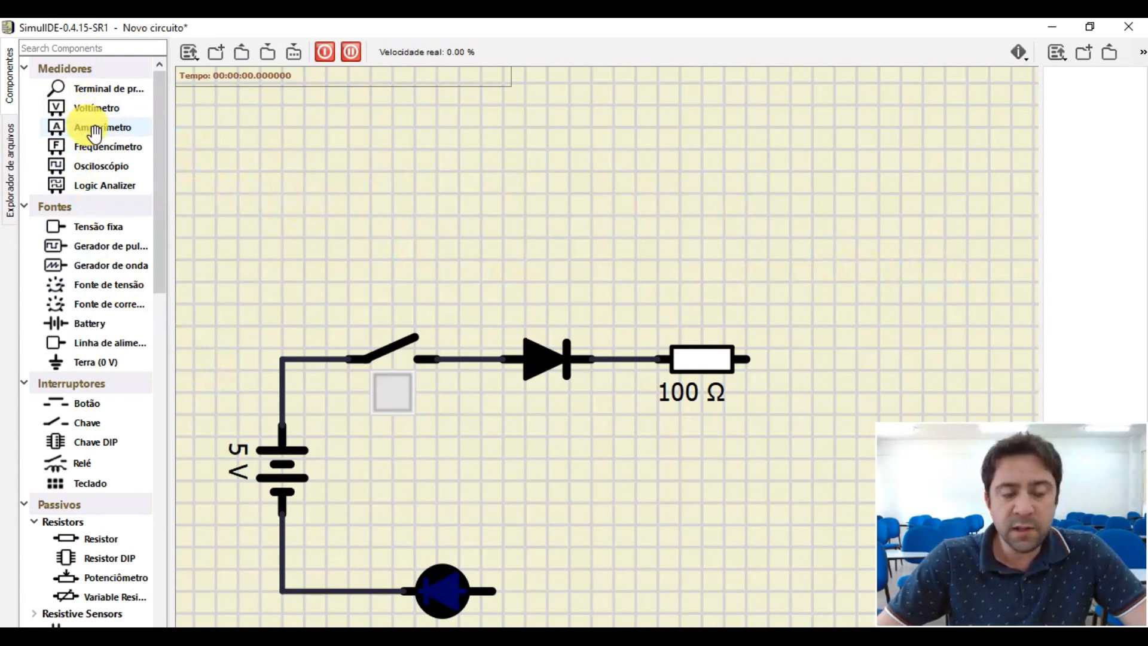
# - Place an ammeter above the resistor's free end and wire it in series between the 100 Ω resistor and the LED
pyautogui.moveTo(96, 128); pyautogui.dragTo(828, 285)
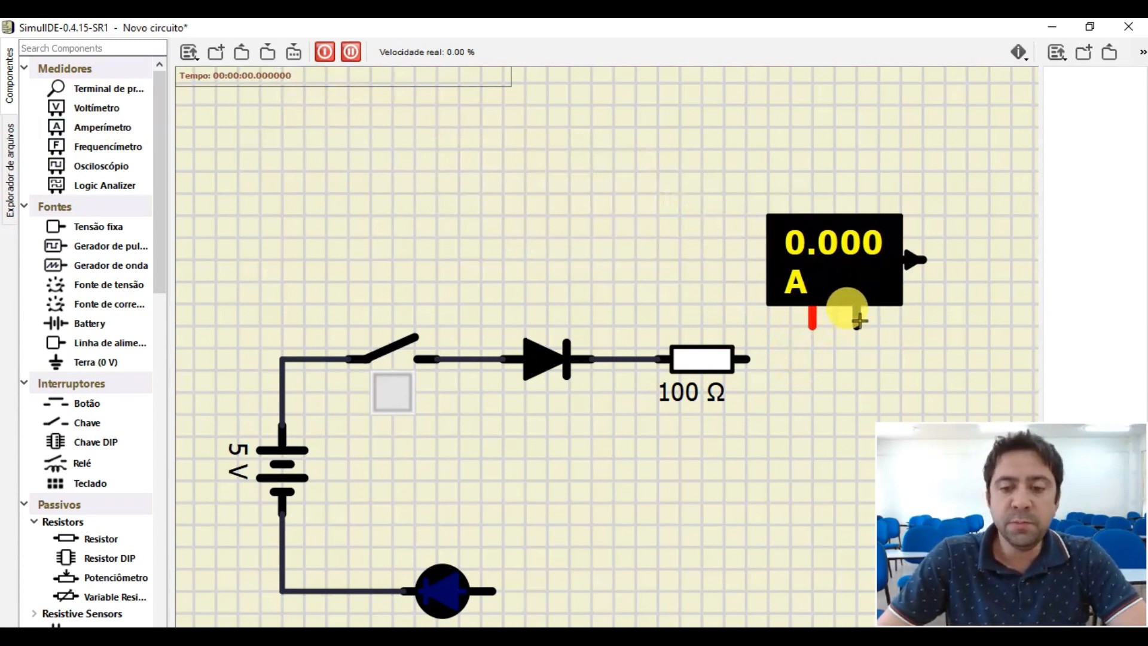
pyautogui.moveTo(812, 327); pyautogui.dragTo(745, 360)
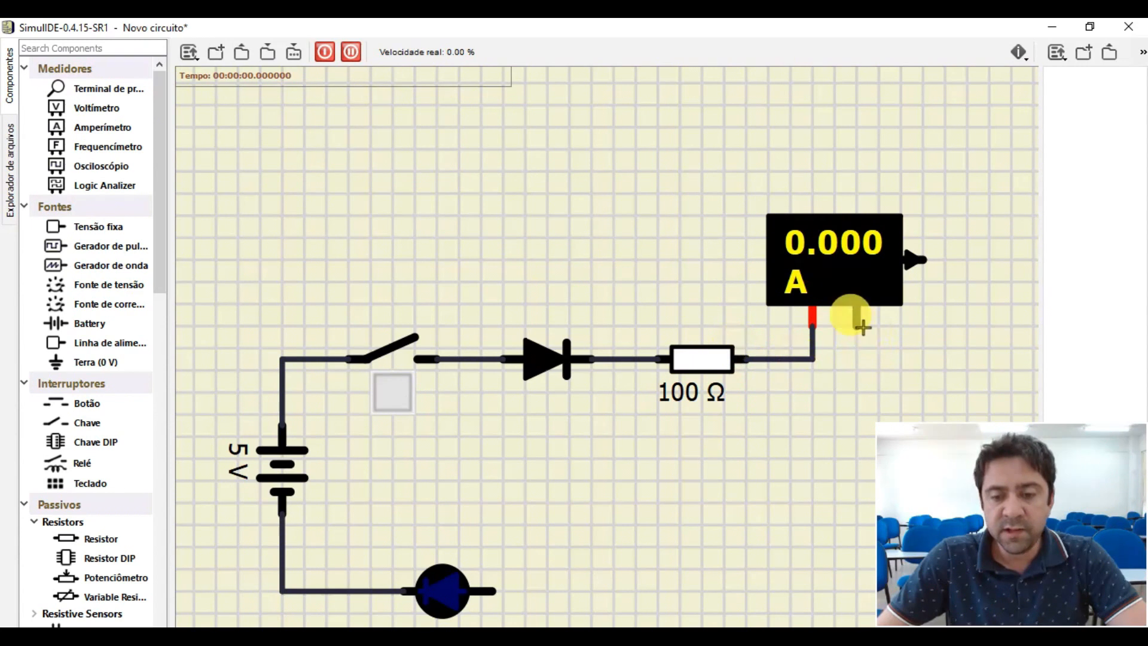
pyautogui.moveTo(857, 317); pyautogui.dragTo(499, 589)
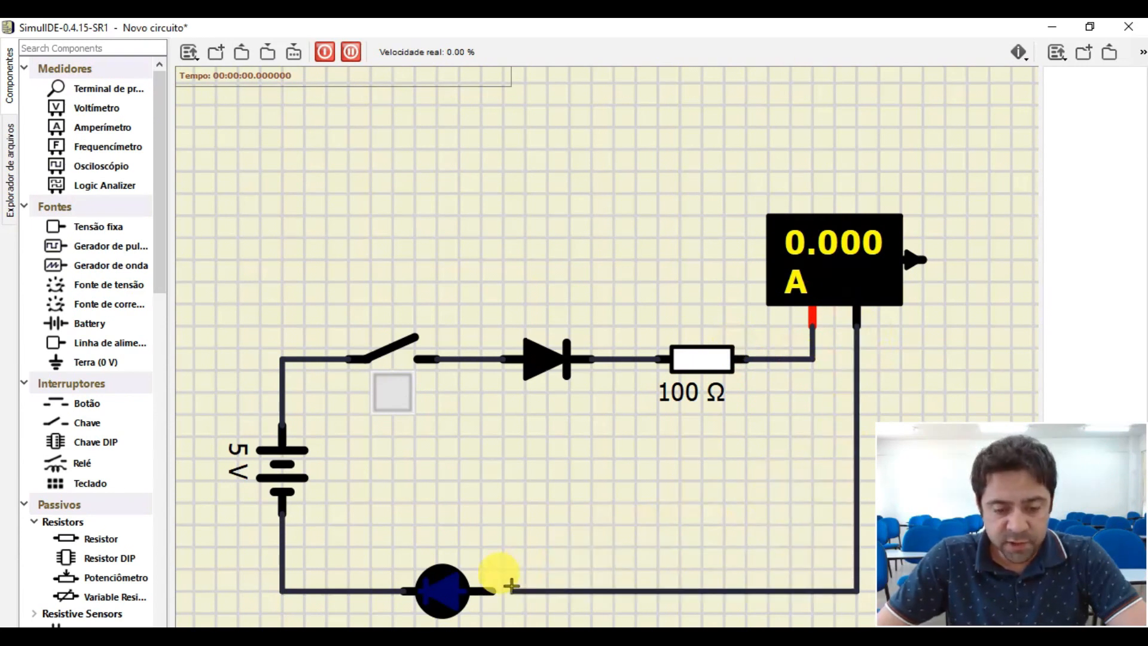
# - Examine the ammeter's terminals and read its property list and pin description, including the output pin's function
pyautogui.scroll(5, 817, 324)
pyautogui.click(816, 324)
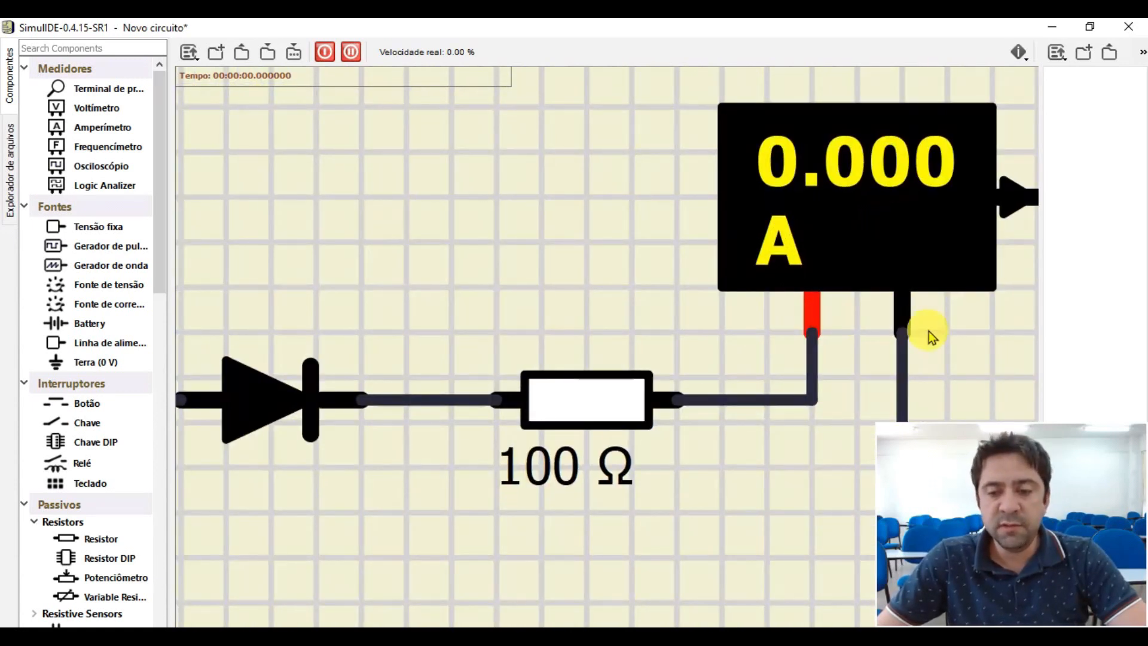
pyautogui.scroll(-5, 903, 329)
pyautogui.scroll(2, 954, 257)
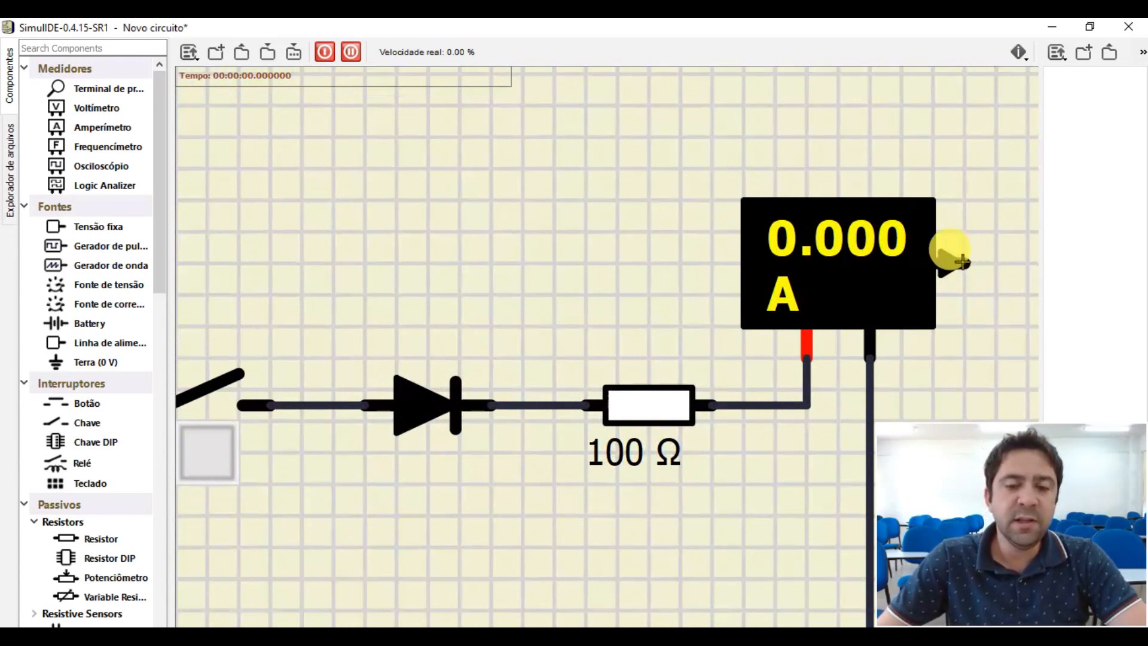
pyautogui.click(849, 269)
pyautogui.moveTo(947, 278); pyautogui.dragTo(457, 189)
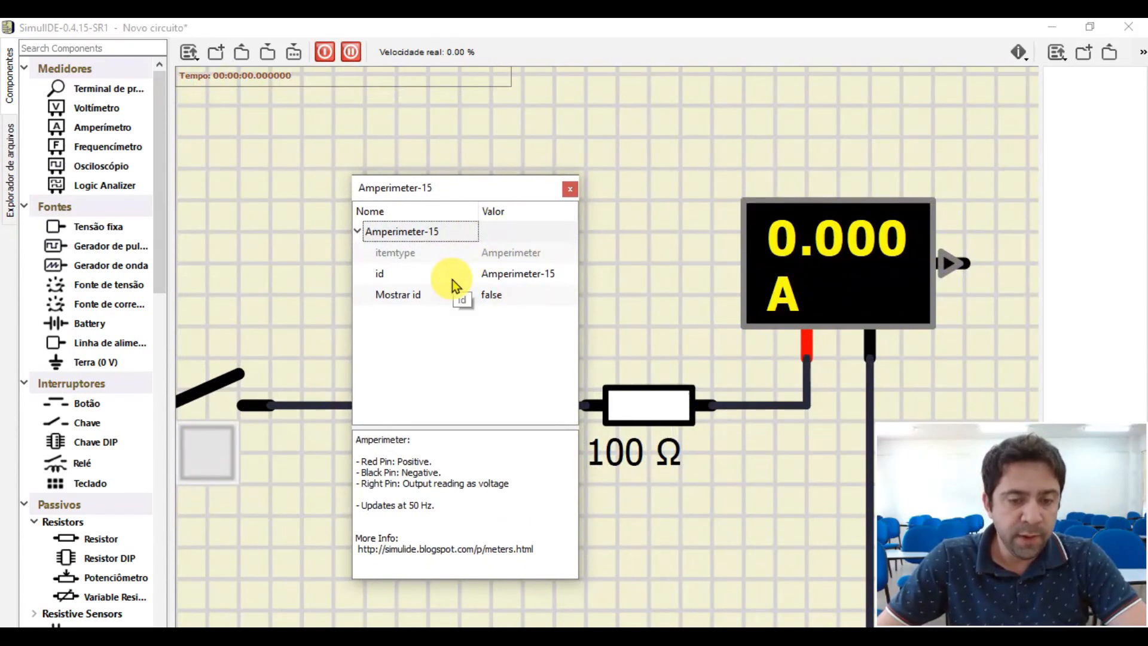
pyautogui.click(526, 275)
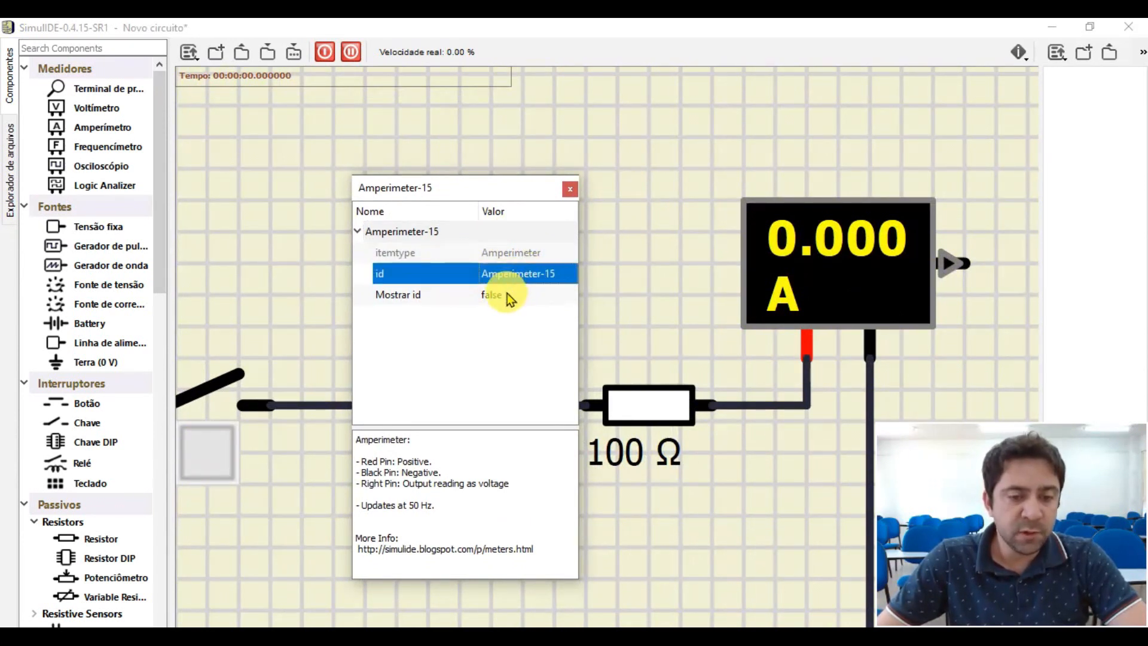
pyautogui.click(511, 295)
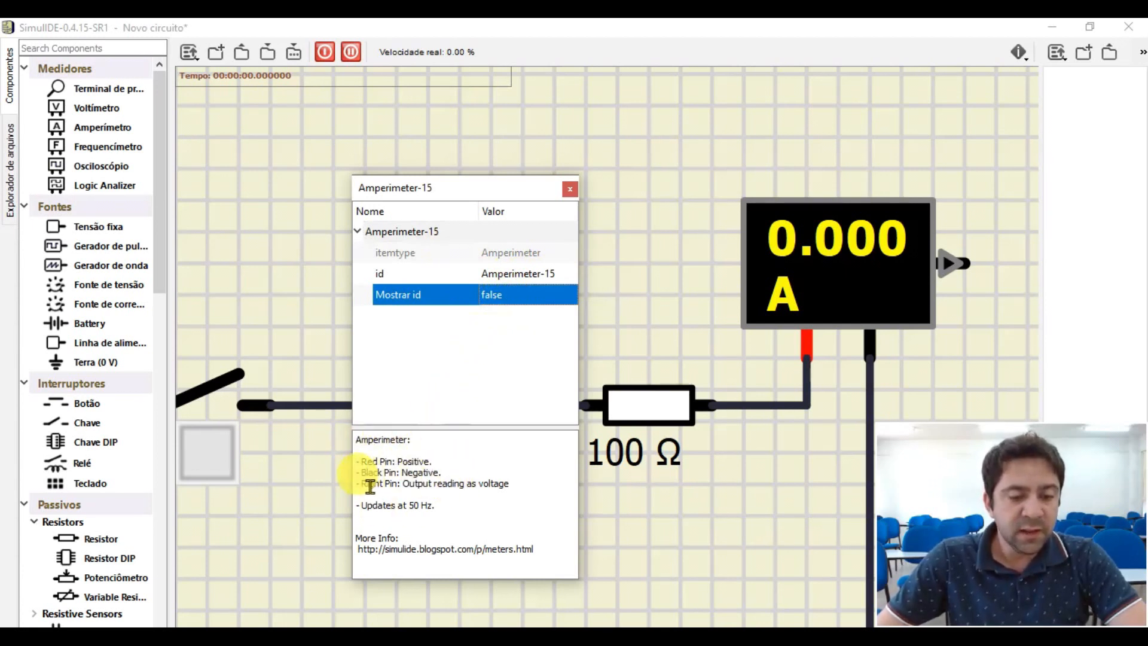
pyautogui.moveTo(362, 484); pyautogui.dragTo(513, 486)
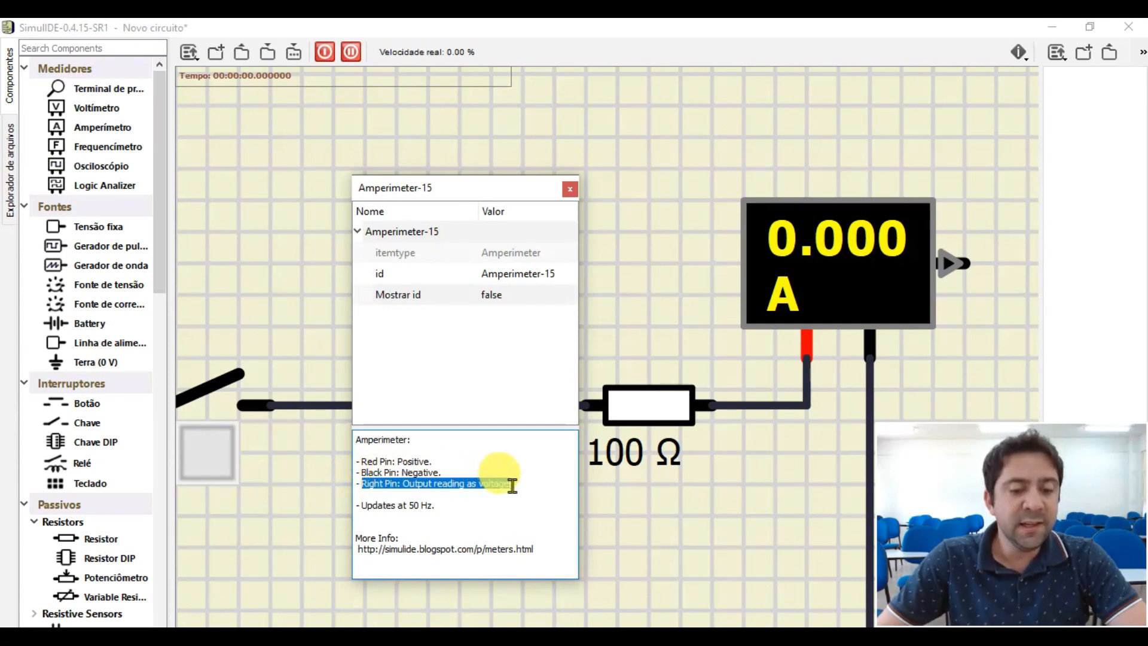
pyautogui.click(569, 196)
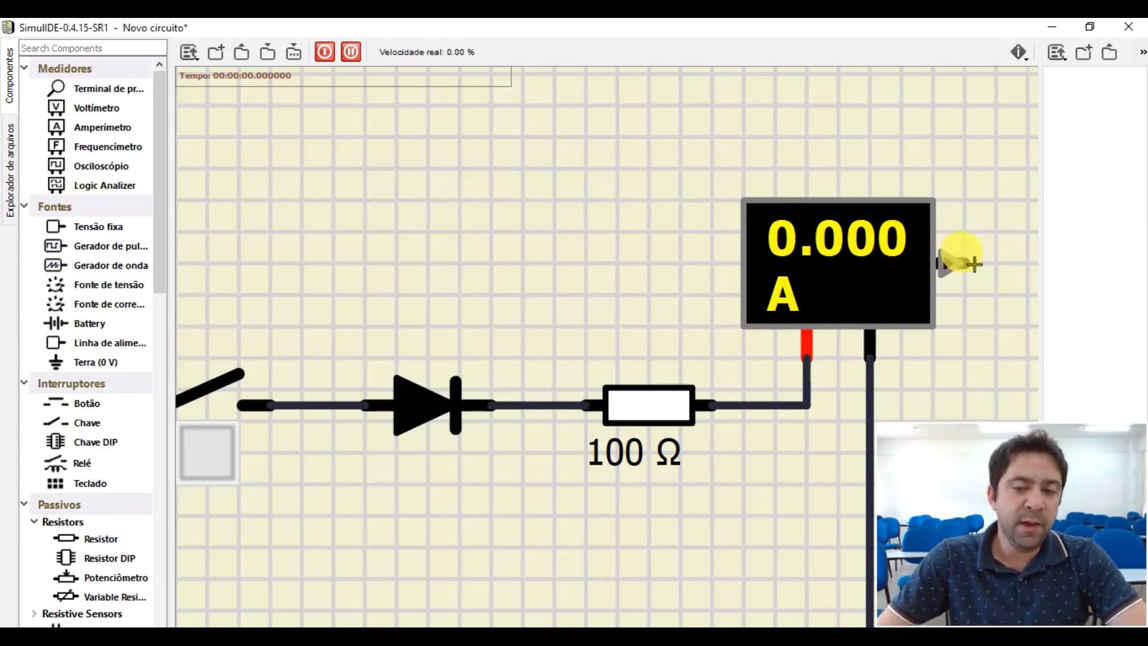
# - Review the resistor's properties, checking its resistance setting without changing it, and close them
pyautogui.scroll(-2, 984, 265)
pyautogui.scroll(1, 986, 266)
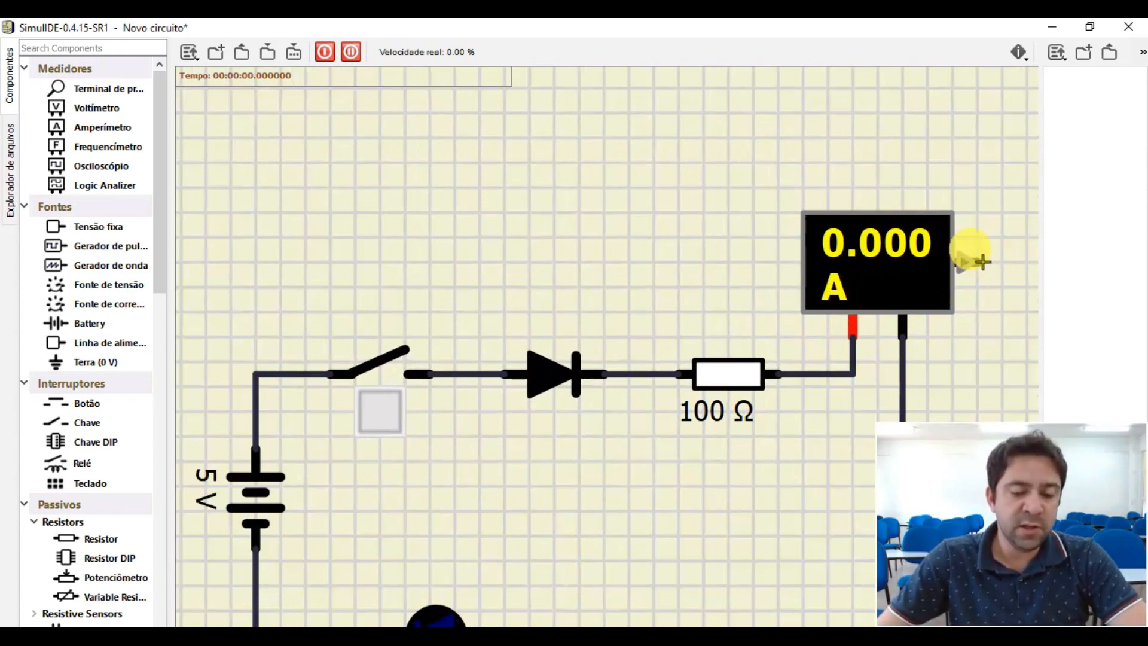
pyautogui.scroll(-3, 672, 333)
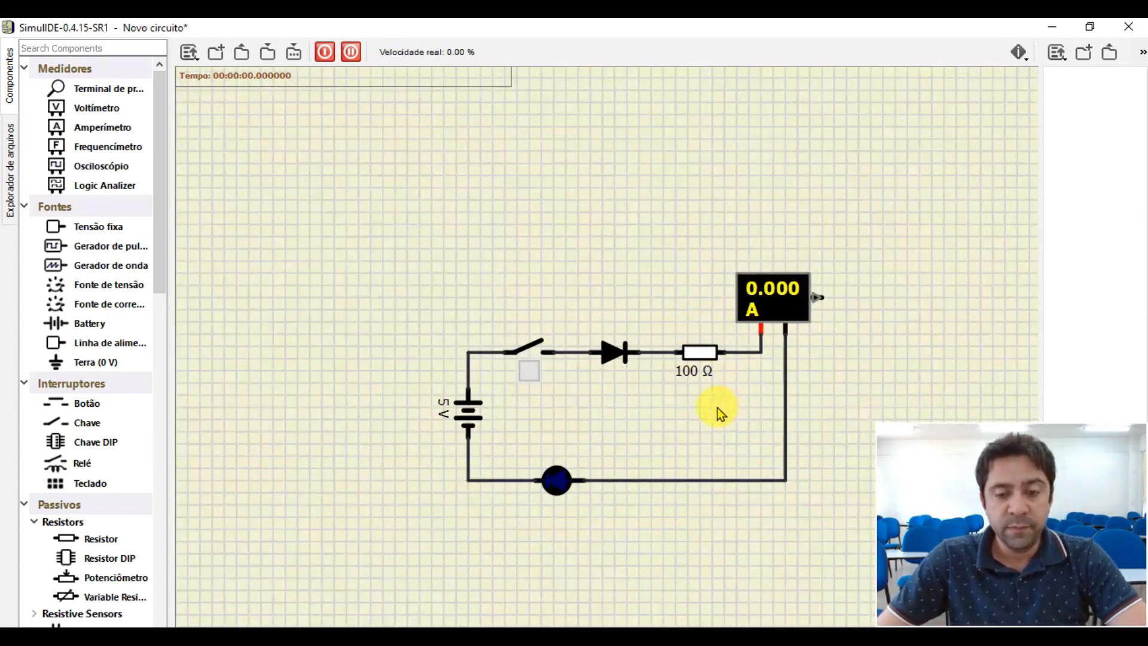
pyautogui.scroll(1, 717, 408)
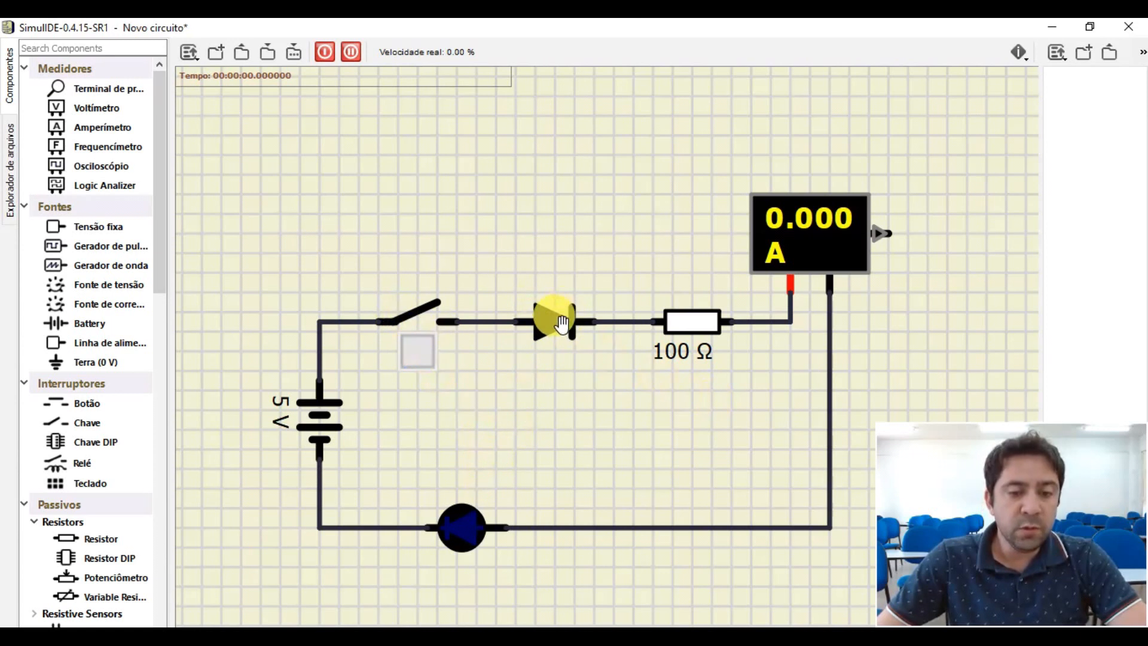
pyautogui.doubleClick(698, 328)
pyautogui.moveTo(833, 307); pyautogui.dragTo(505, 191)
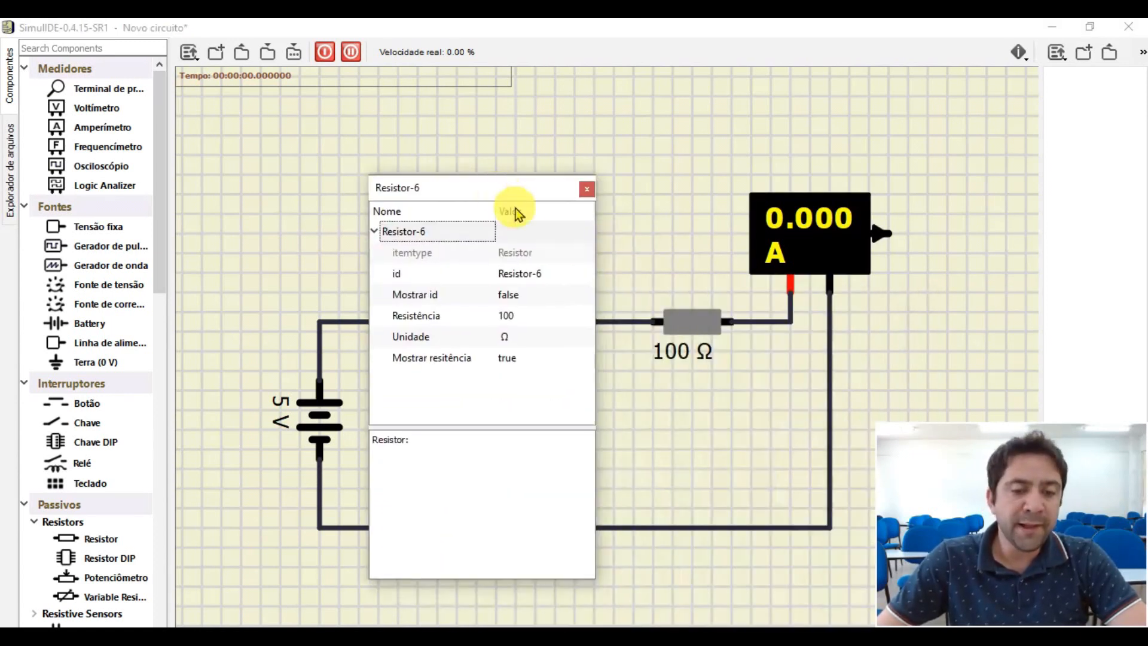
pyautogui.click(586, 189)
pyautogui.click(628, 240)
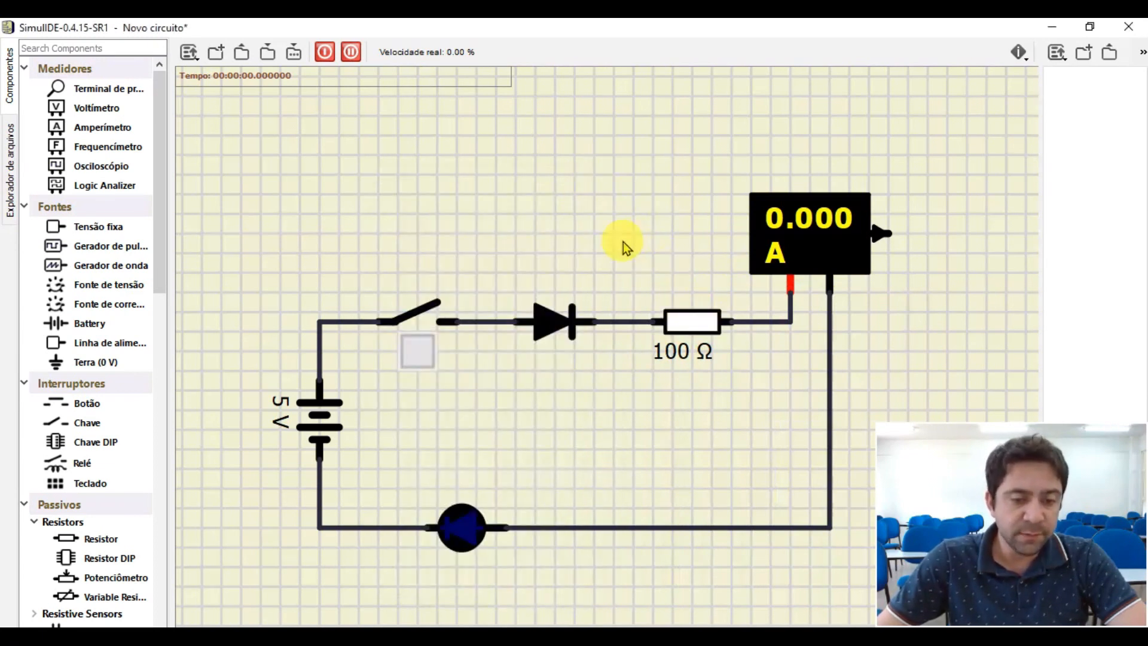
# - Set the battery's id to VCC, set Mostrar id to true, and centre the id label beside the battery
pyautogui.doubleClick(317, 423)
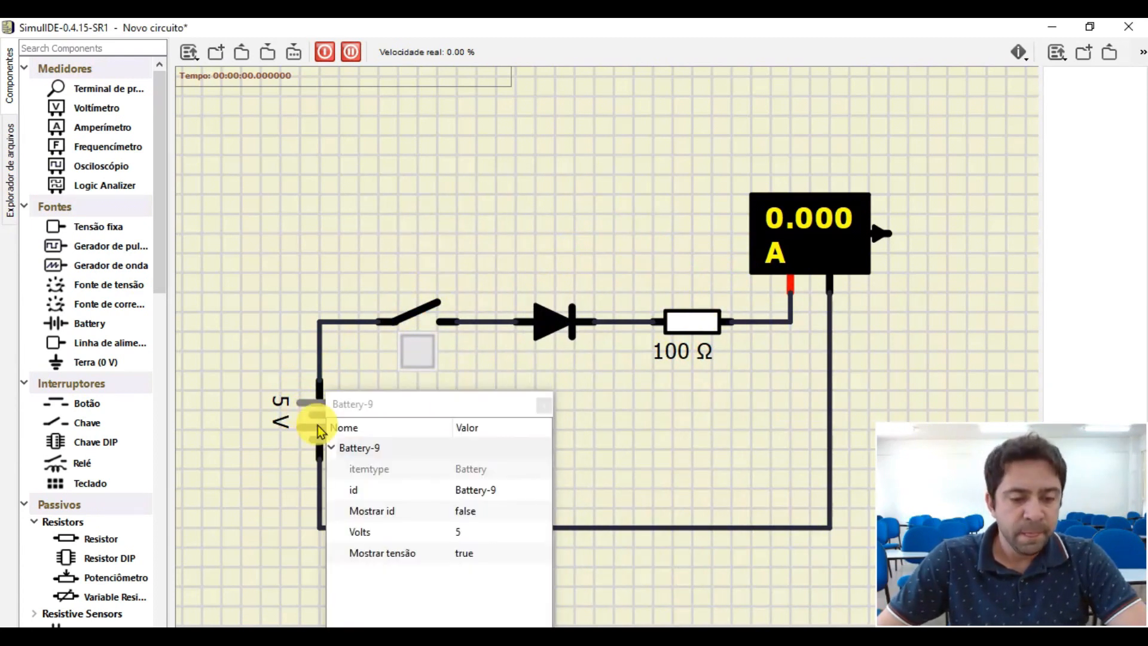
pyautogui.doubleClick(496, 489)
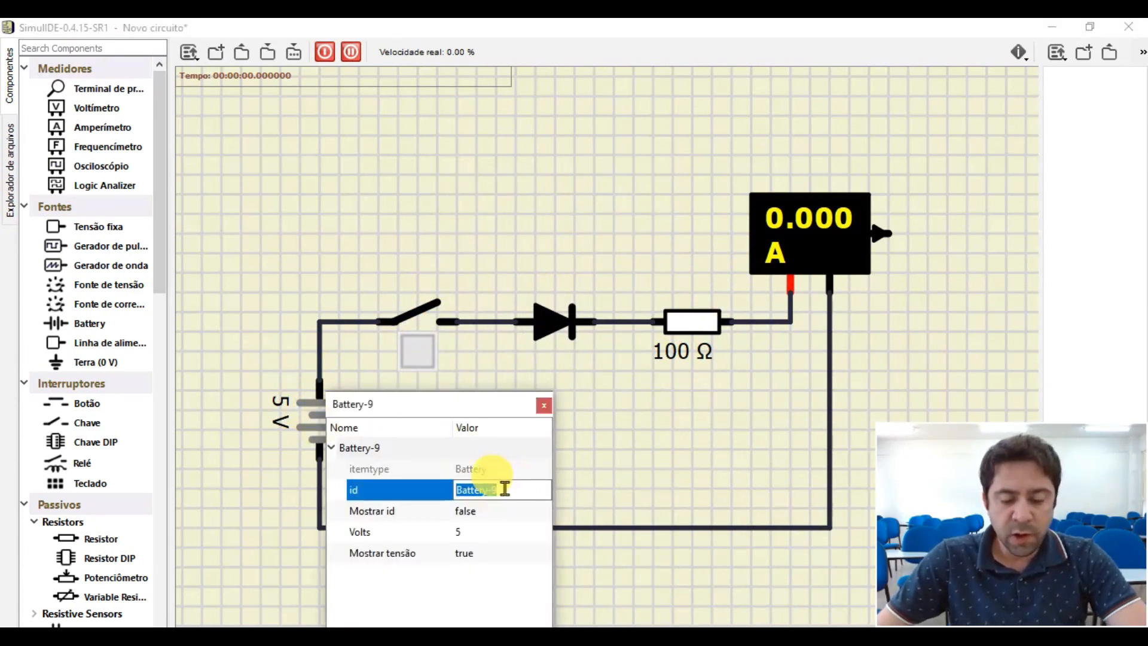
pyautogui.write('VCC')
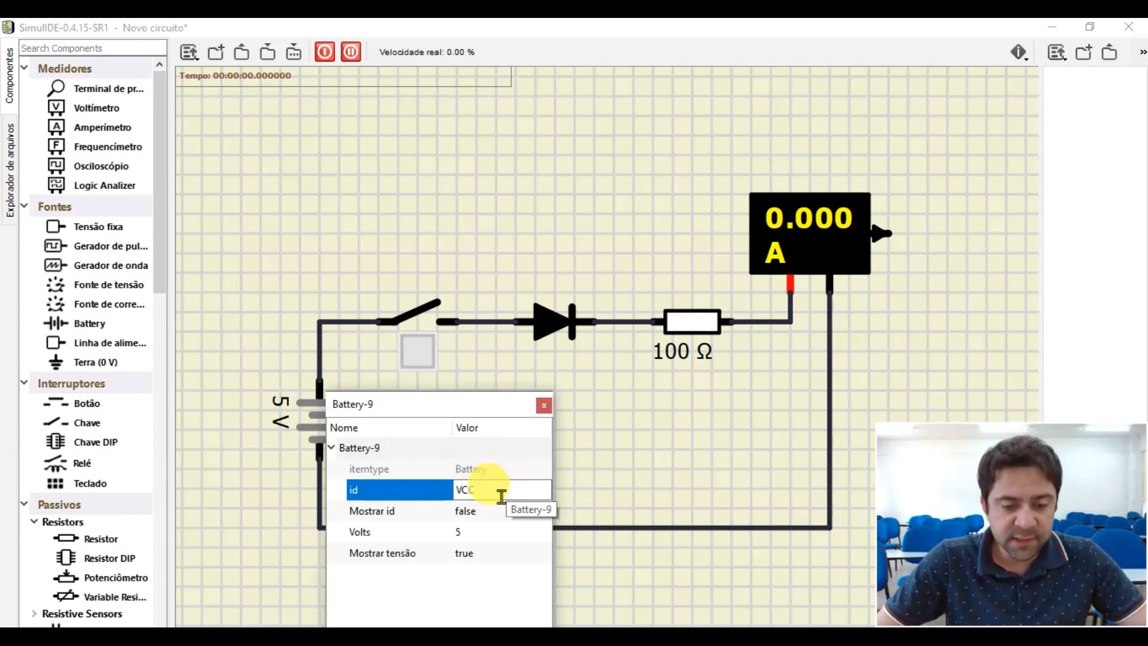
pyautogui.click(479, 515)
pyautogui.click(475, 514)
pyautogui.click(470, 514)
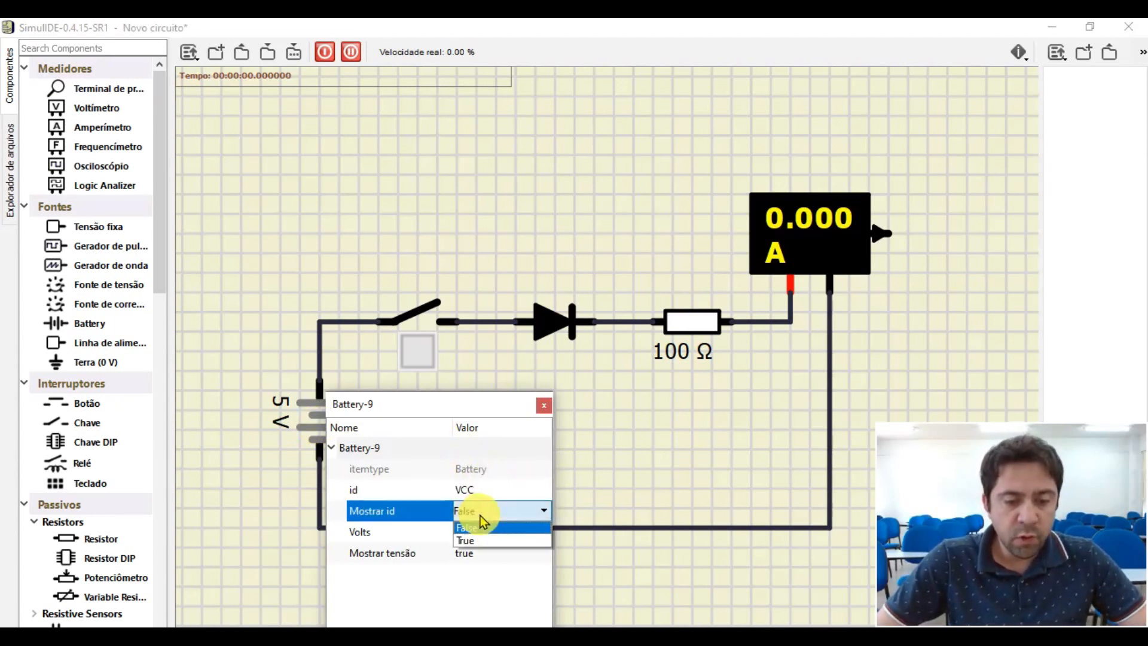
pyautogui.click(469, 538)
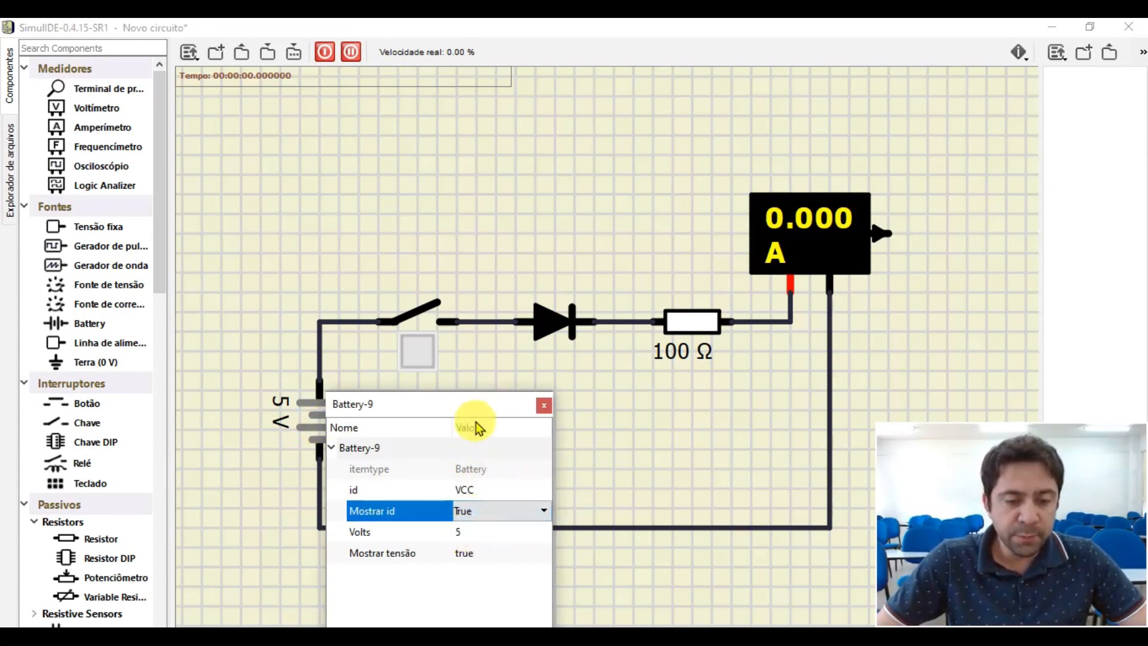
pyautogui.click(543, 406)
pyautogui.moveTo(358, 406); pyautogui.dragTo(359, 416)
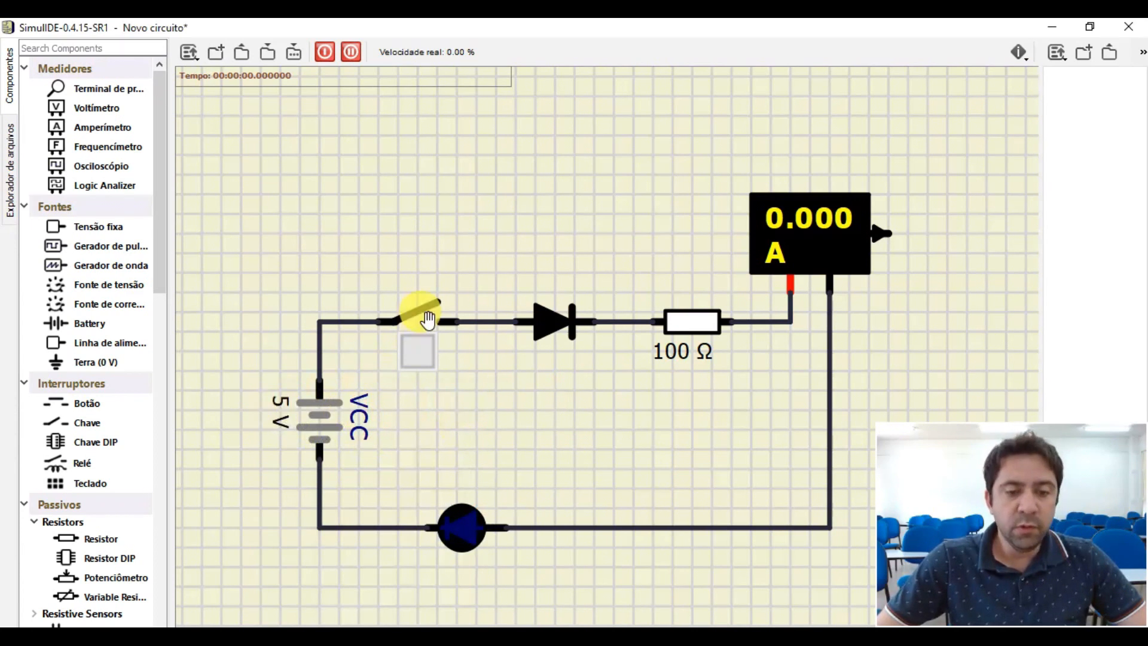
# - Inspect the diode's properties, including its threshold (Limiar) and Zener voltage, and close them
pyautogui.doubleClick(549, 317)
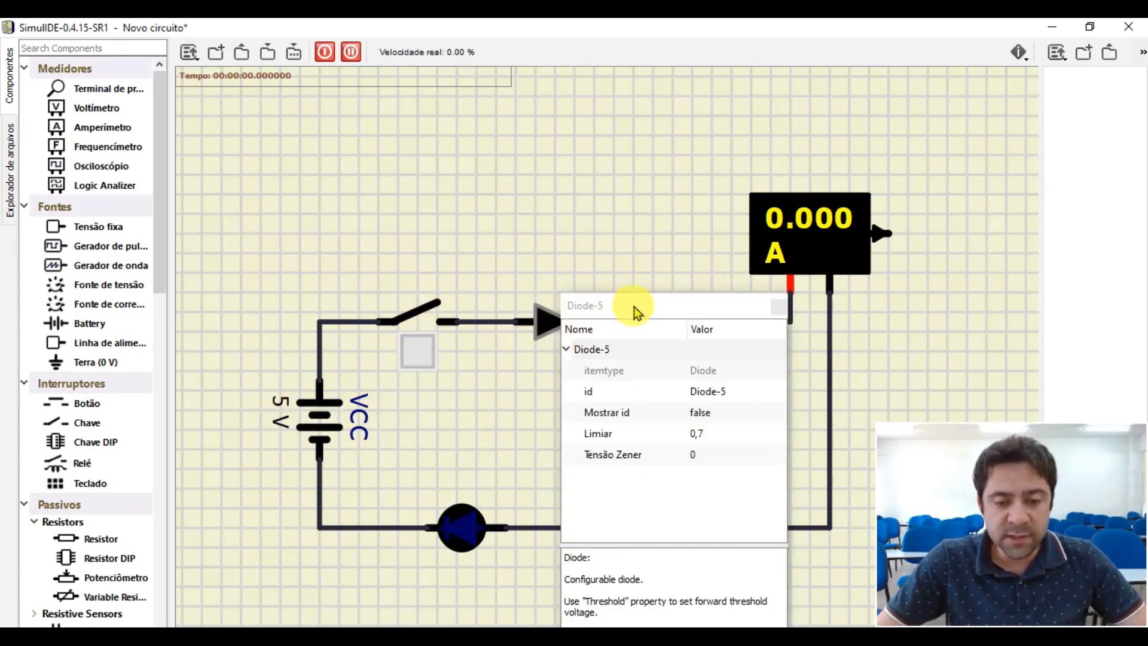
pyautogui.moveTo(634, 308); pyautogui.dragTo(558, 190)
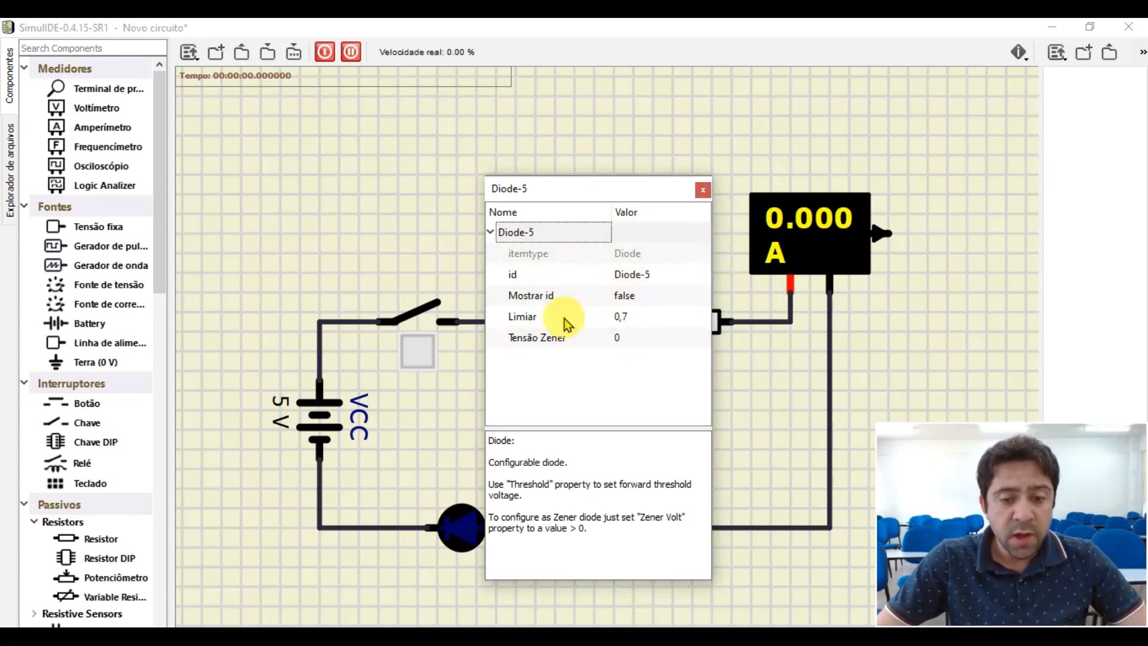
pyautogui.click(641, 321)
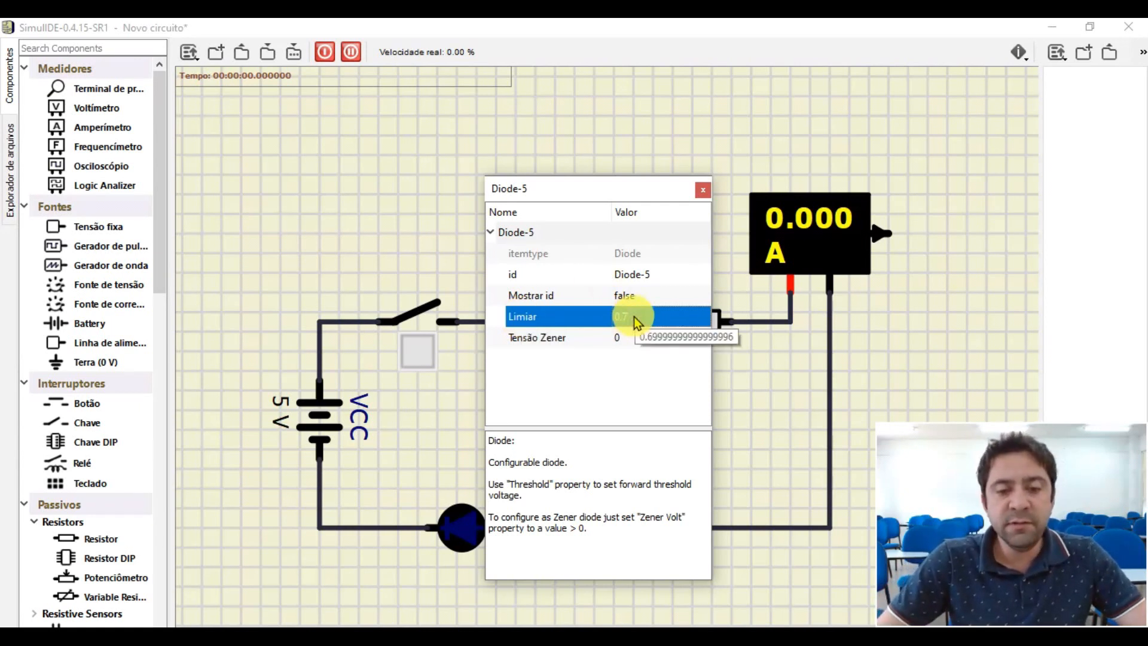
pyautogui.click(702, 189)
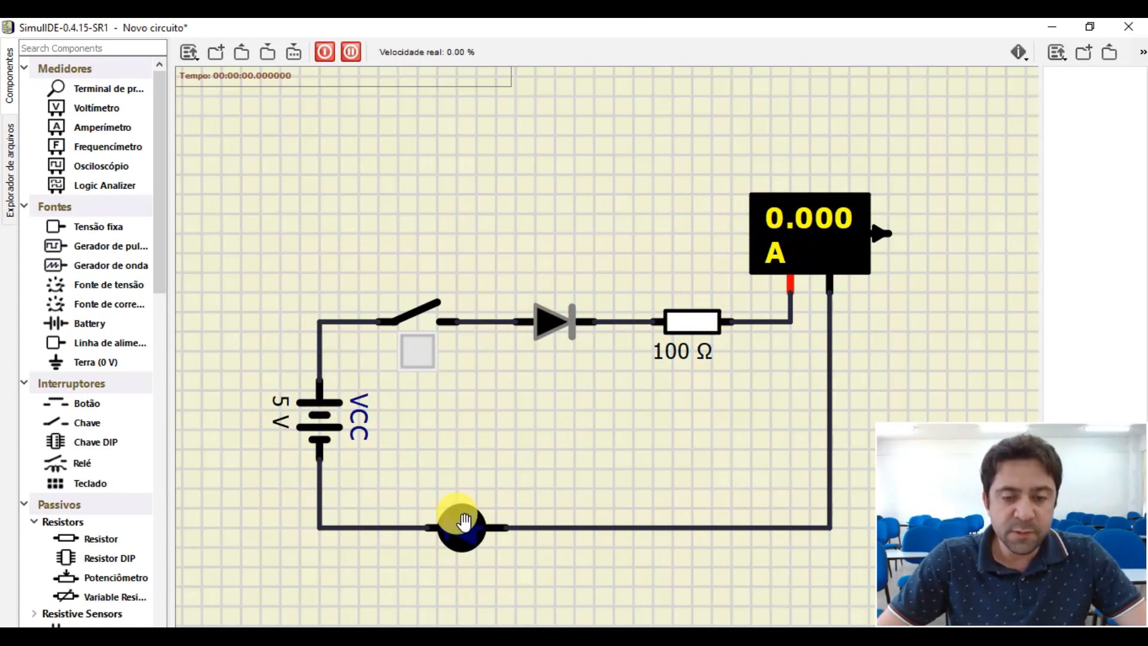
# - Add a voltmeter above the 100 Ω resistor and move the ammeter farther right and up, level with it
pyautogui.moveTo(795, 240); pyautogui.dragTo(856, 243)
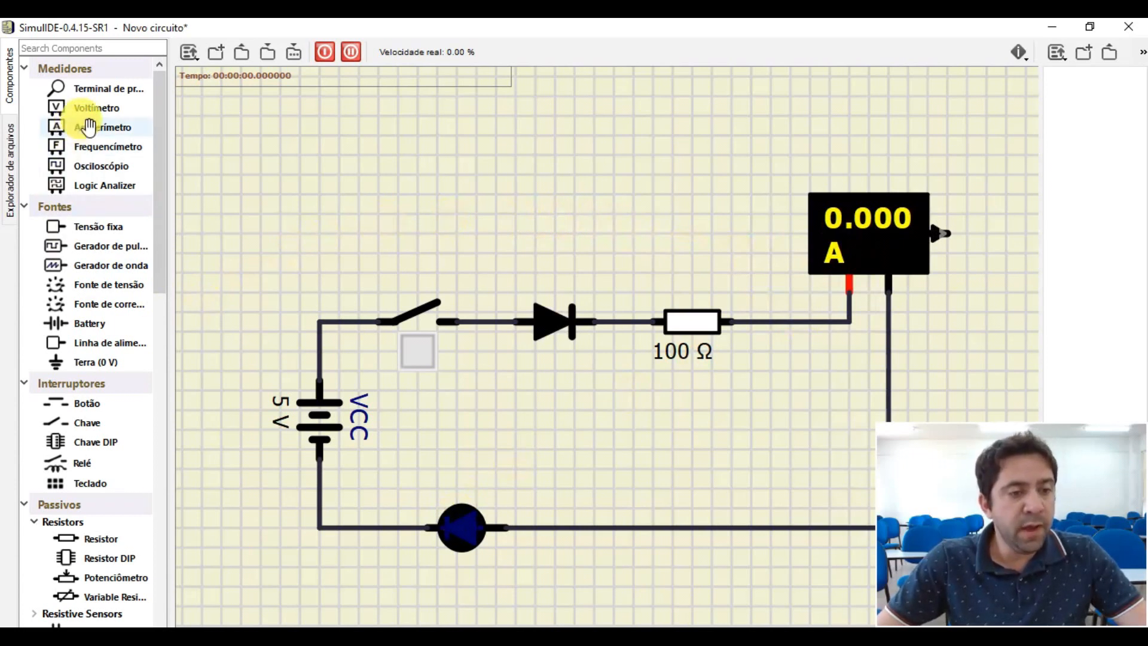
pyautogui.moveTo(91, 111); pyautogui.dragTo(680, 183)
pyautogui.moveTo(897, 221); pyautogui.dragTo(892, 174)
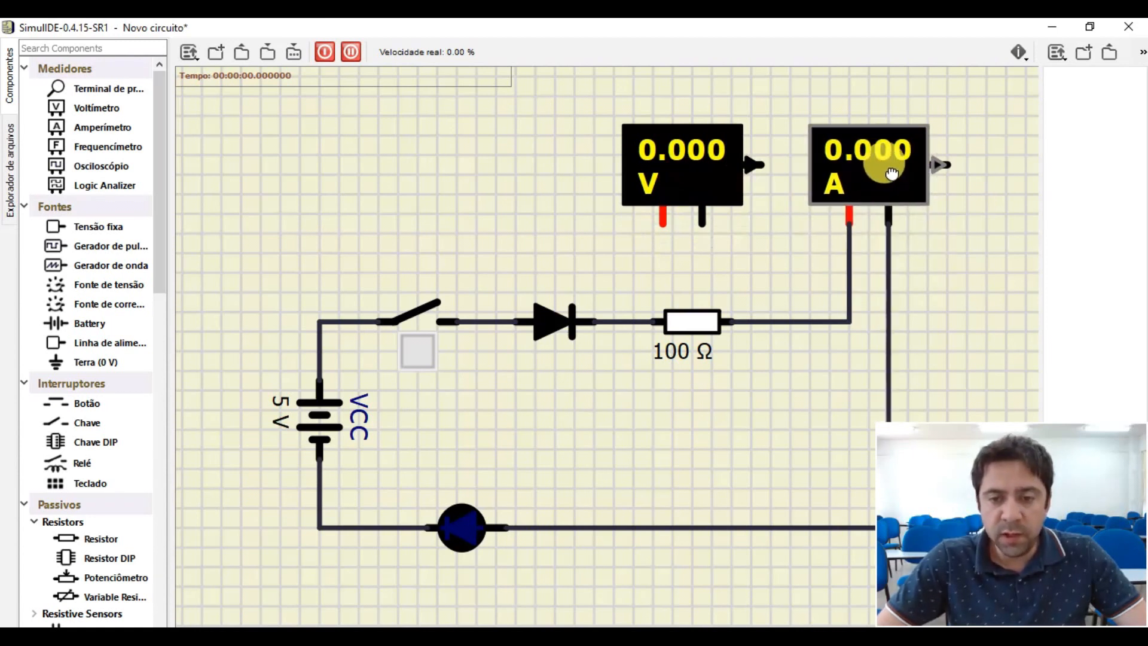
# - Wire the voltmeter in parallel with the 100 Ω resistor, its red terminal to the diode side and its black terminal to the ammeter side
pyautogui.click(663, 226)
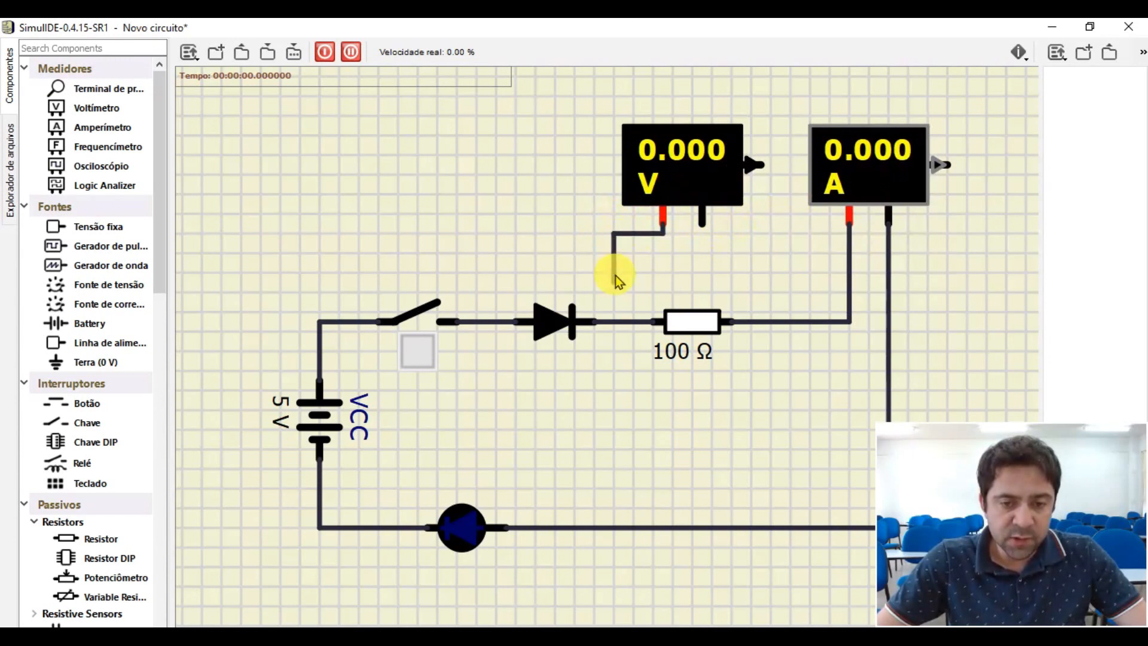
pyautogui.click(622, 318)
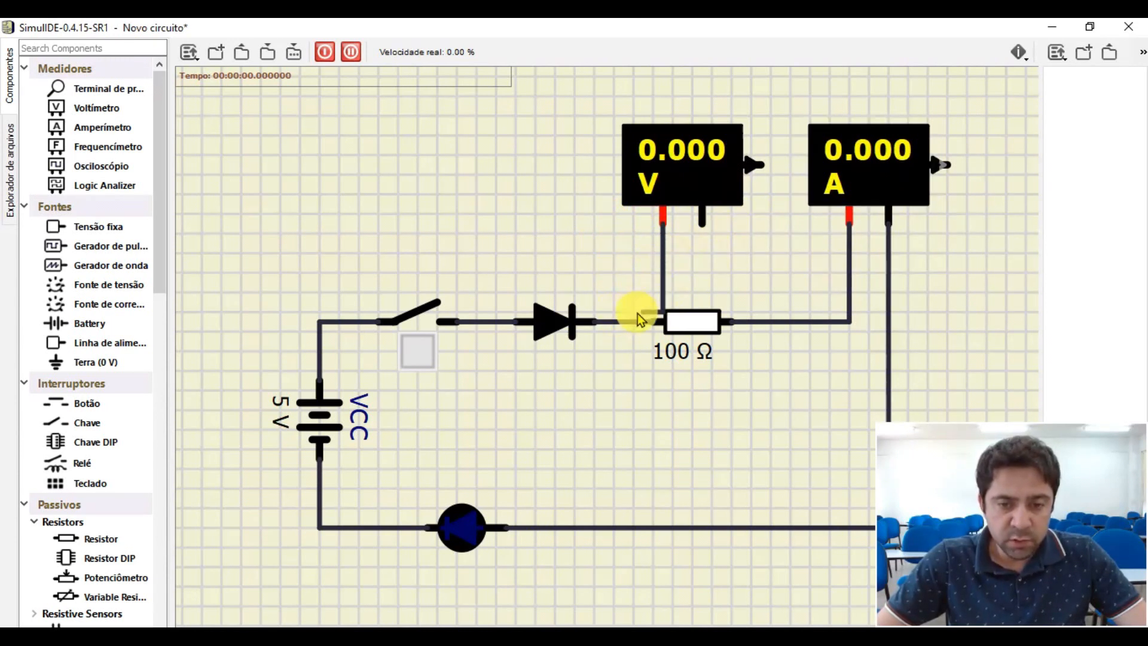
pyautogui.click(622, 319)
pyautogui.click(702, 222)
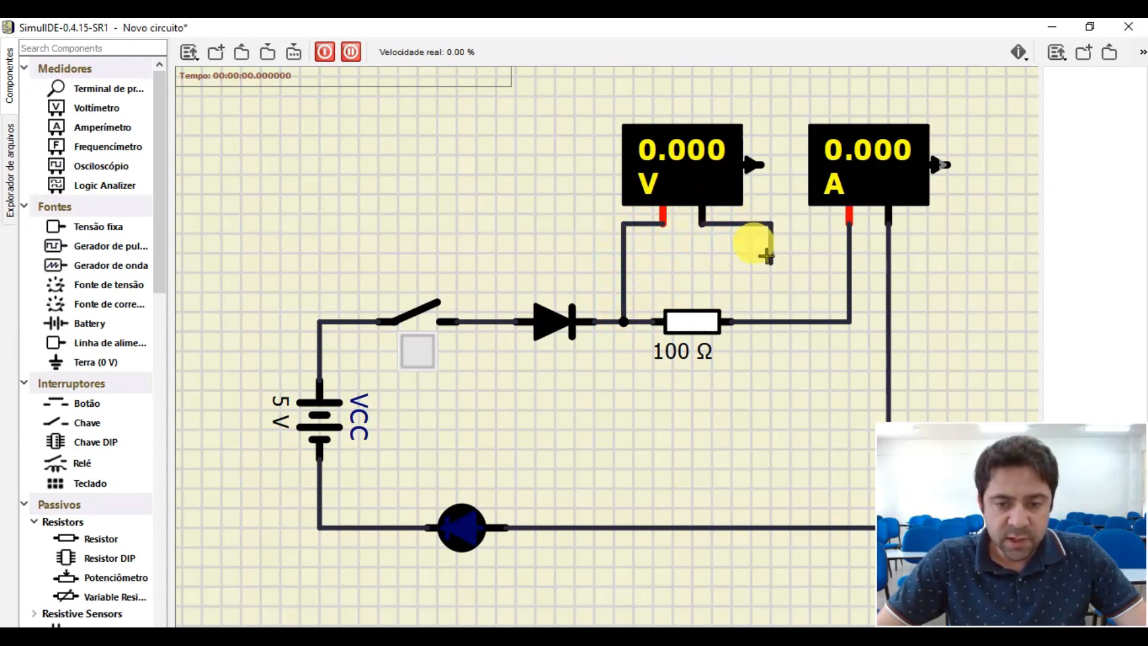
pyautogui.click(770, 323)
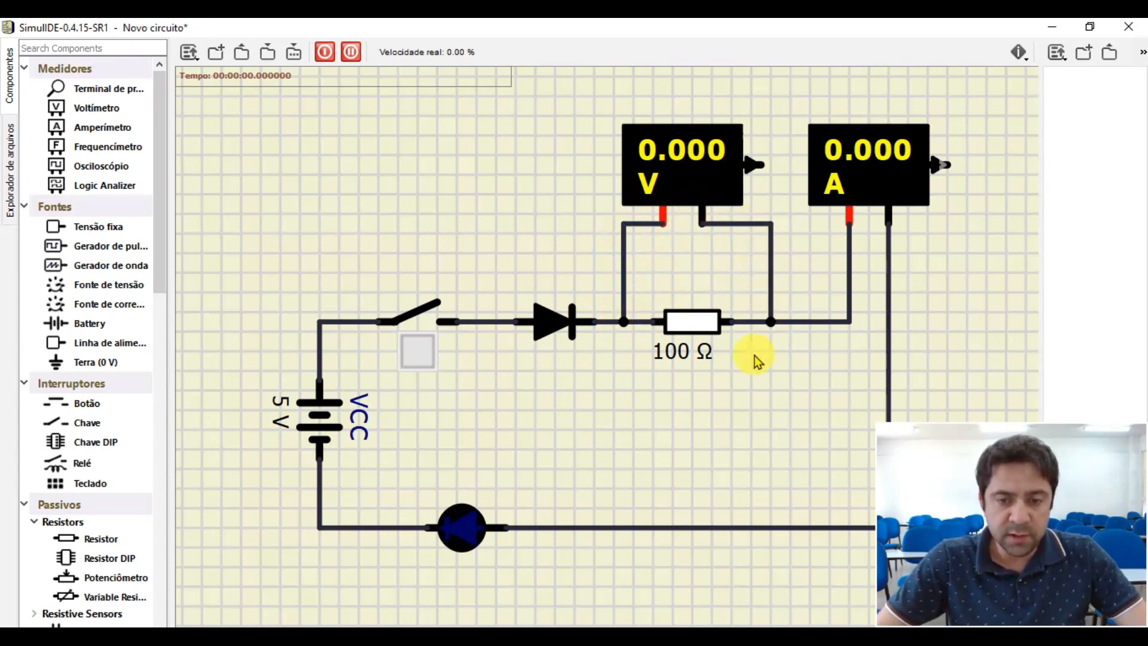
# - Add a second voltmeter inside the loop above the LED, shifting the LED right and down to make room
pyautogui.scroll(-2, 557, 452)
pyautogui.moveTo(488, 504); pyautogui.dragTo(572, 503)
pyautogui.scroll(-1, 562, 560)
pyautogui.scroll(1, 562, 561)
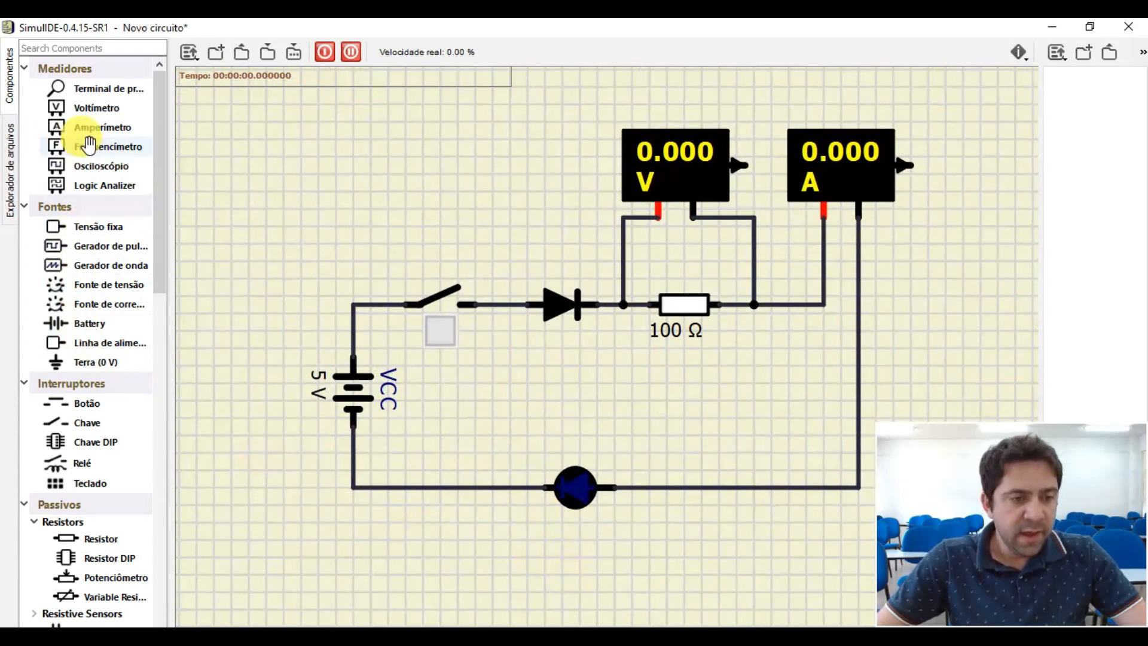
pyautogui.moveTo(95, 108); pyautogui.dragTo(572, 414)
pyautogui.moveTo(577, 484); pyautogui.dragTo(580, 562)
pyautogui.moveTo(574, 390); pyautogui.dragTo(567, 432)
# - Wire the second voltmeter across the LED, its red terminal to the battery side and its black terminal to the ammeter side
pyautogui.moveTo(553, 487); pyautogui.dragTo(504, 550)
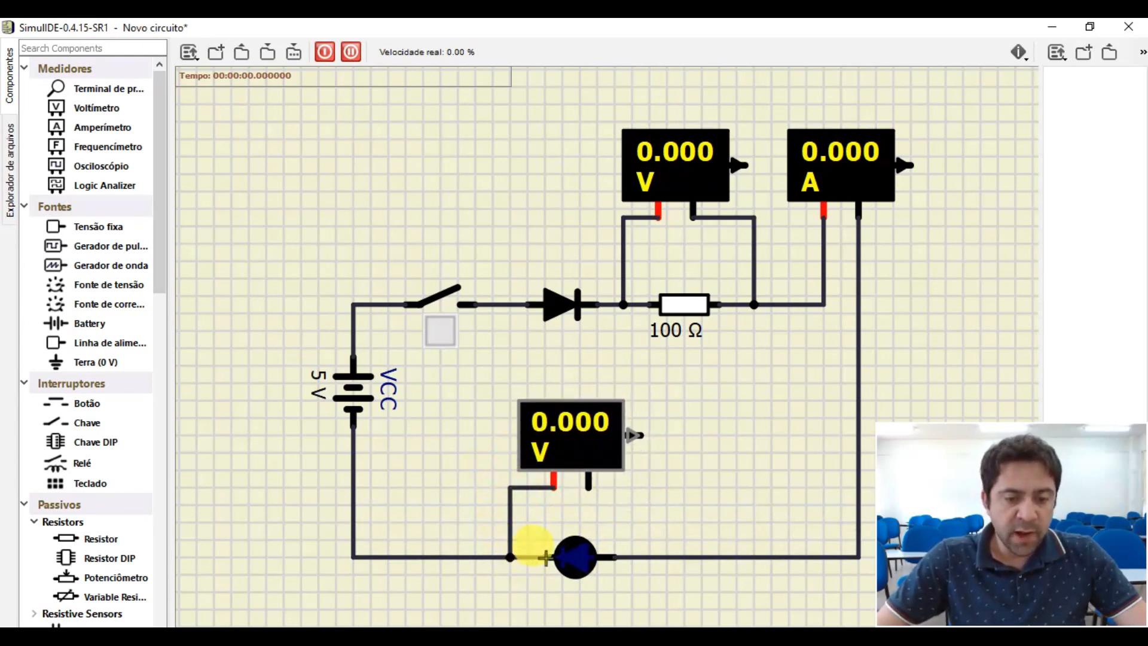
pyautogui.scroll(3, 555, 484)
pyautogui.scroll(-2, 554, 485)
pyautogui.scroll(1, 505, 556)
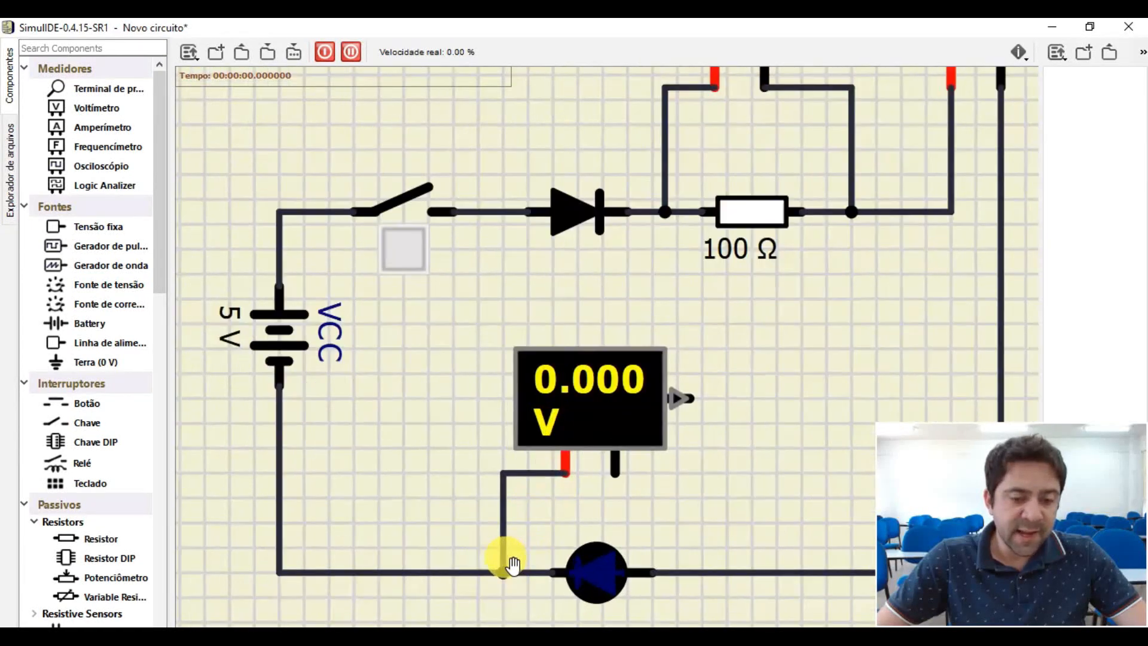
pyautogui.moveTo(615, 471)
pyautogui.mouseDown()
pyautogui.moveTo(704, 518)
pyautogui.moveTo(690, 566)
pyautogui.mouseUp()
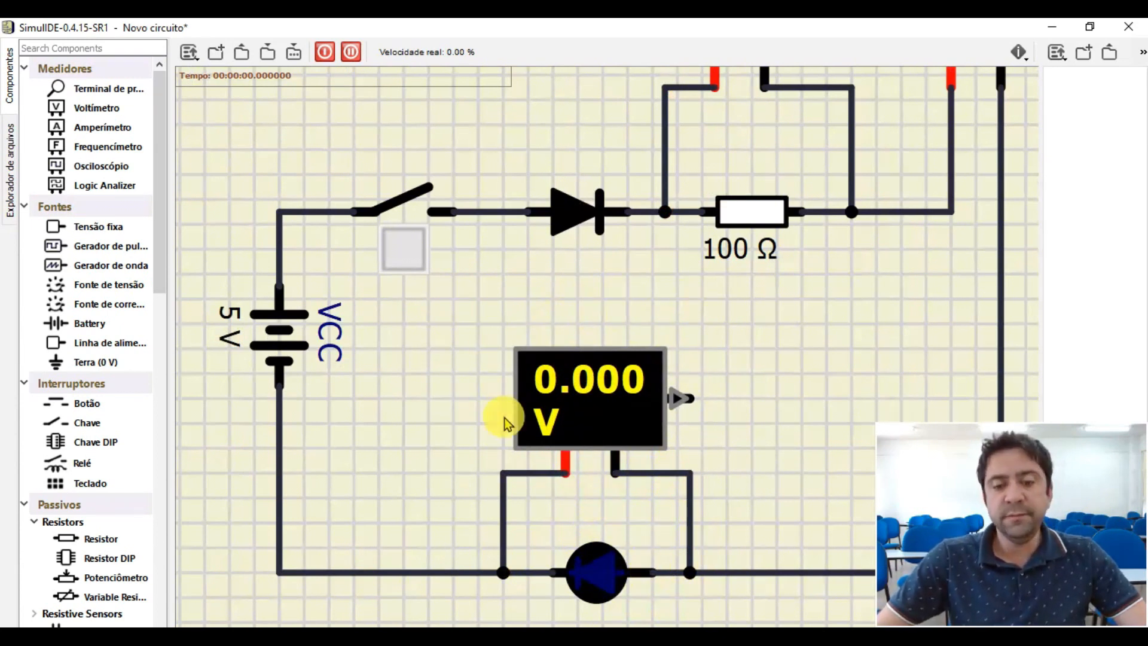
# - Examine the voltmeter wired across the LED and its red and black terminal connections within the whole circuit
pyautogui.scroll(3, 580, 423)
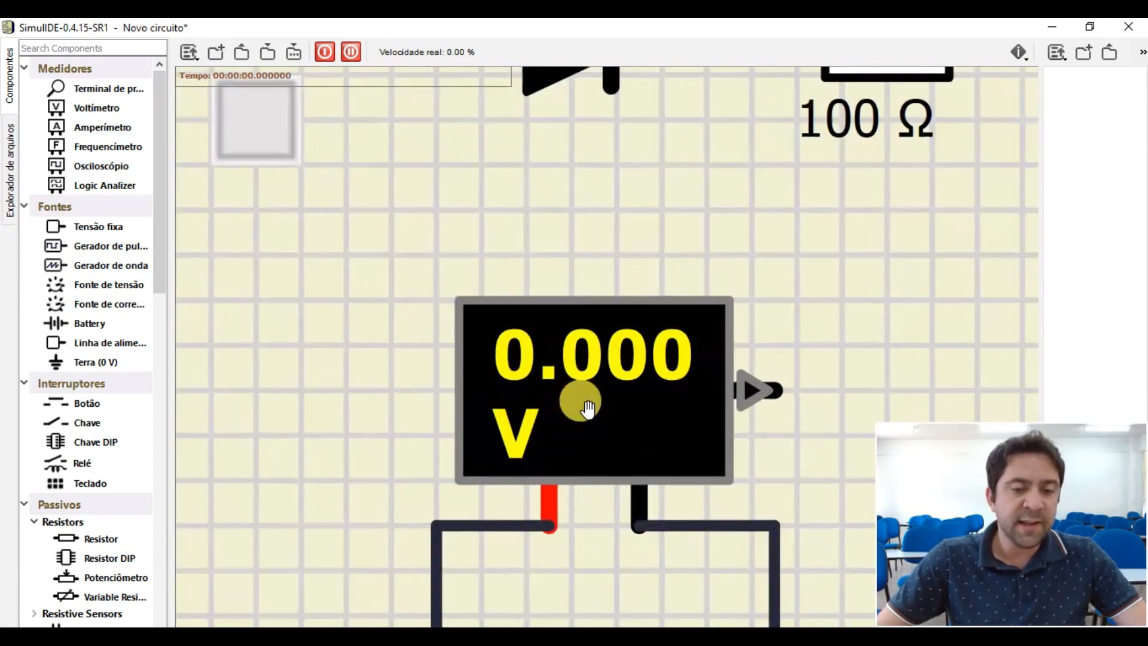
pyautogui.scroll(-5, 598, 395)
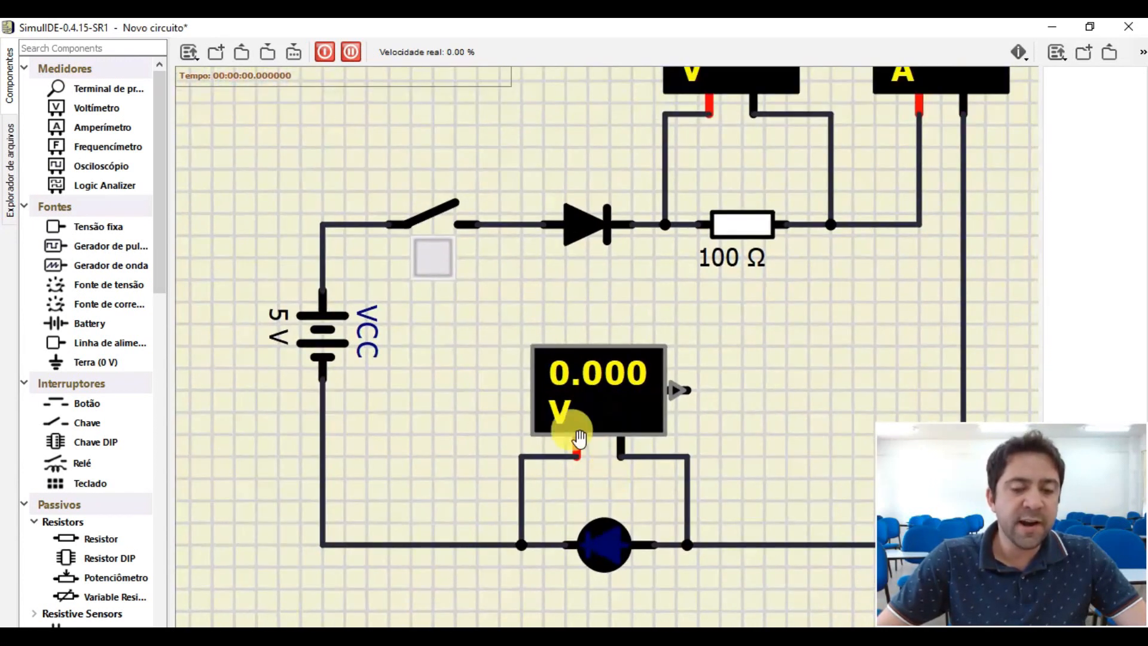
pyautogui.scroll(4, 562, 448)
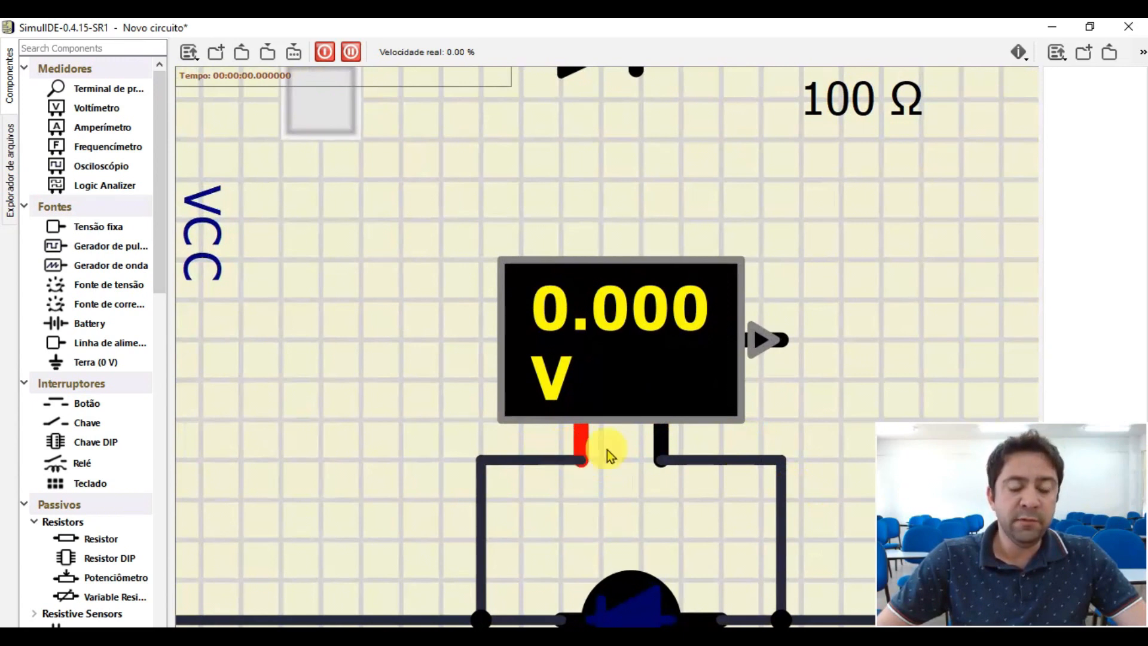
pyautogui.scroll(-3, 657, 467)
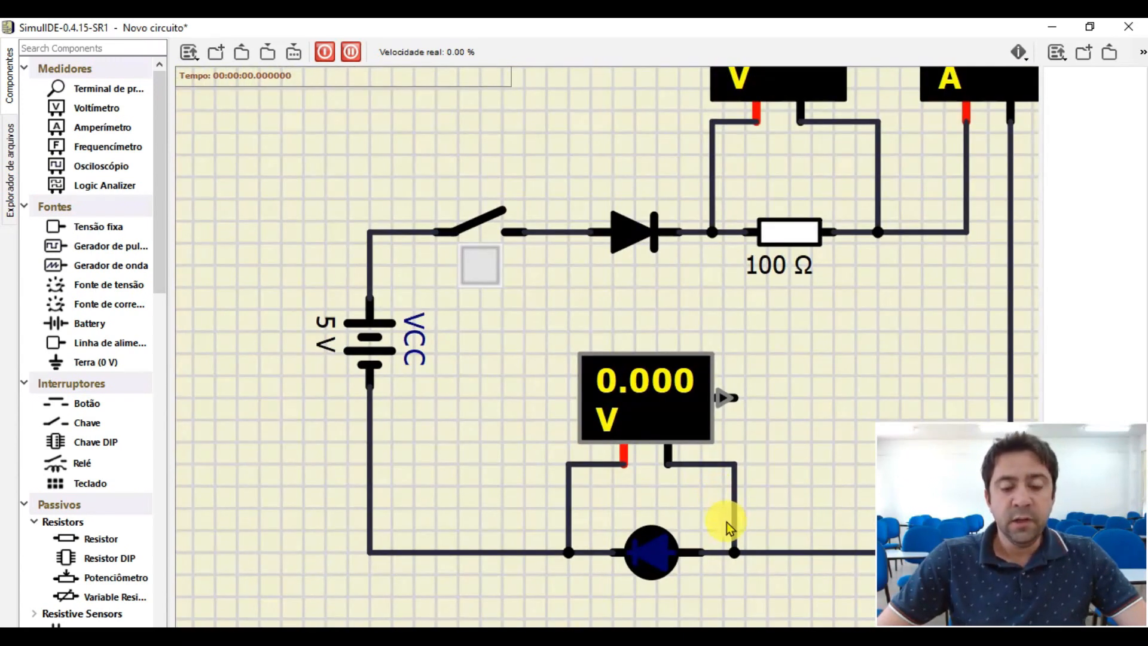
pyautogui.scroll(2, 636, 264)
pyautogui.scroll(-2, 619, 354)
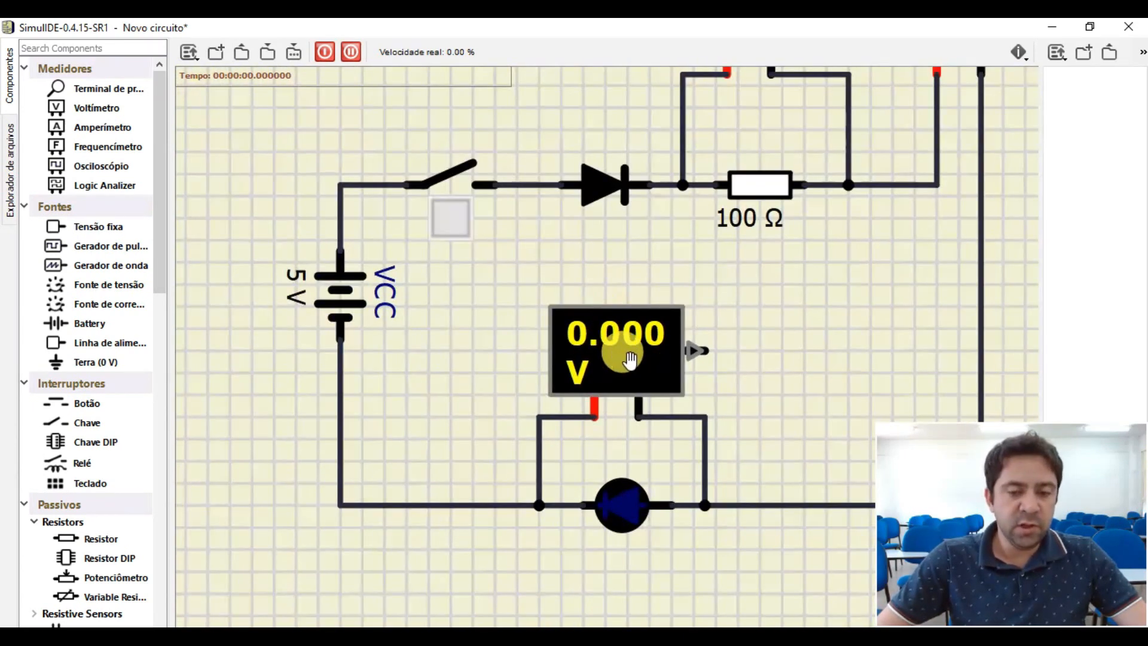
pyautogui.scroll(-3, 586, 239)
pyautogui.scroll(3, 598, 238)
pyautogui.scroll(-2, 598, 238)
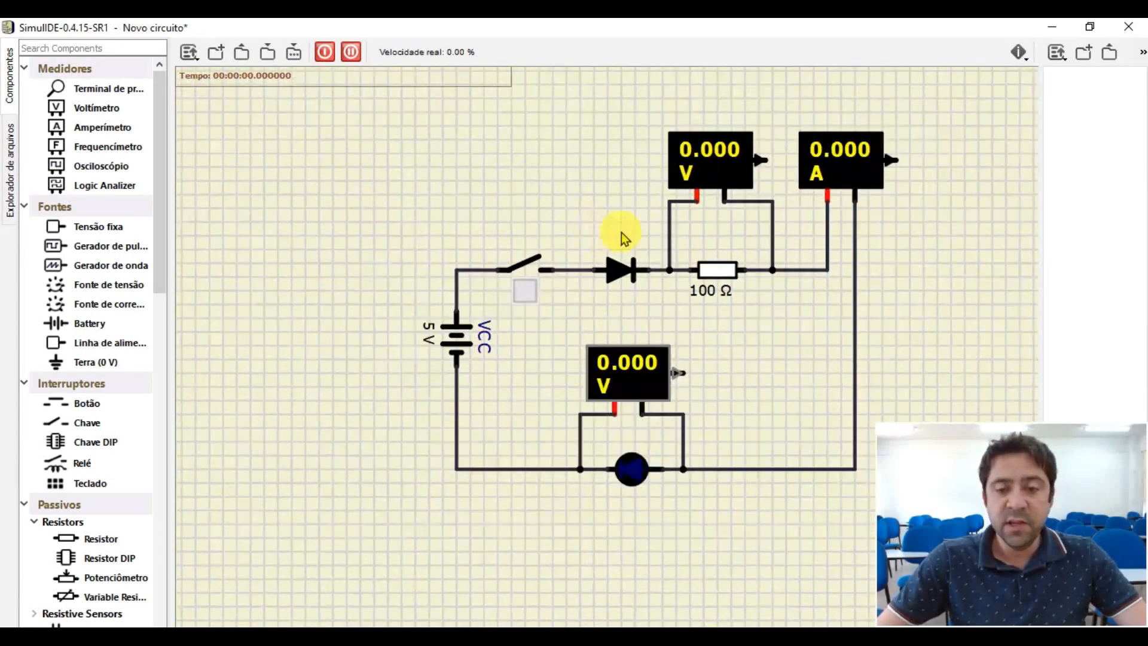
# - Shift the resistor, LED, ammeter and both voltmeters right, keeping the diode near the switch to make room around it
pyautogui.moveTo(626, 85); pyautogui.dragTo(919, 523)
pyautogui.moveTo(712, 151); pyautogui.dragTo(735, 146)
pyautogui.click(597, 181)
pyautogui.moveTo(635, 269); pyautogui.dragTo(592, 274)
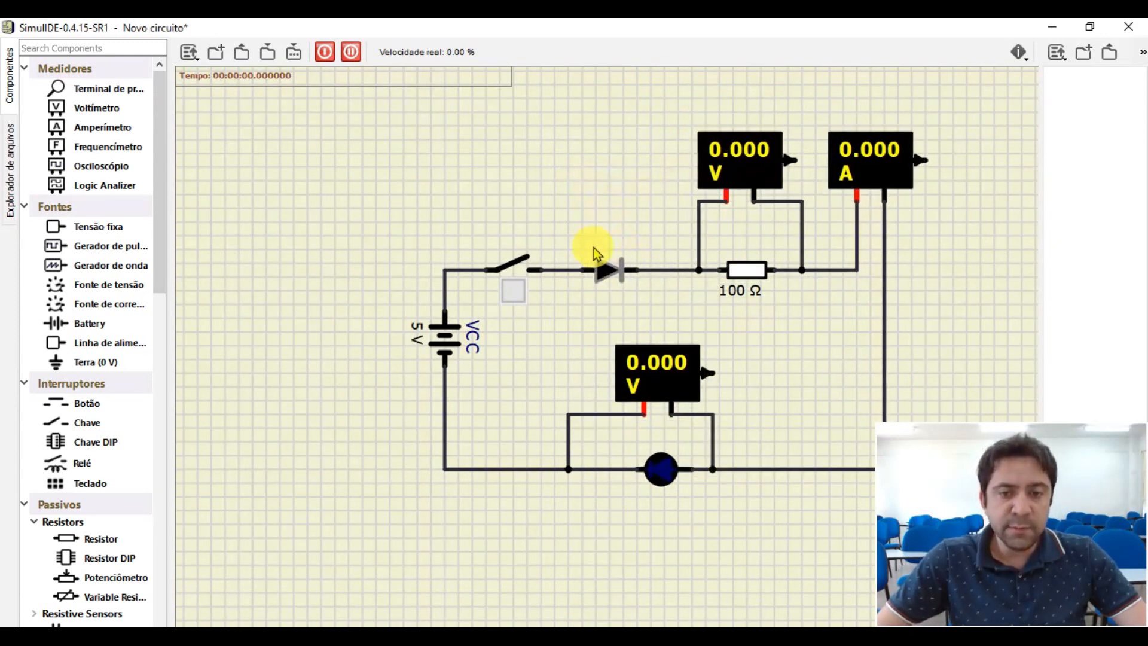
# - Add a voltmeter above the diode and wire it in parallel, red terminal to the switch side and black terminal to the resistor side
pyautogui.moveTo(101, 108); pyautogui.dragTo(561, 269)
pyautogui.moveTo(616, 200); pyautogui.dragTo(658, 258)
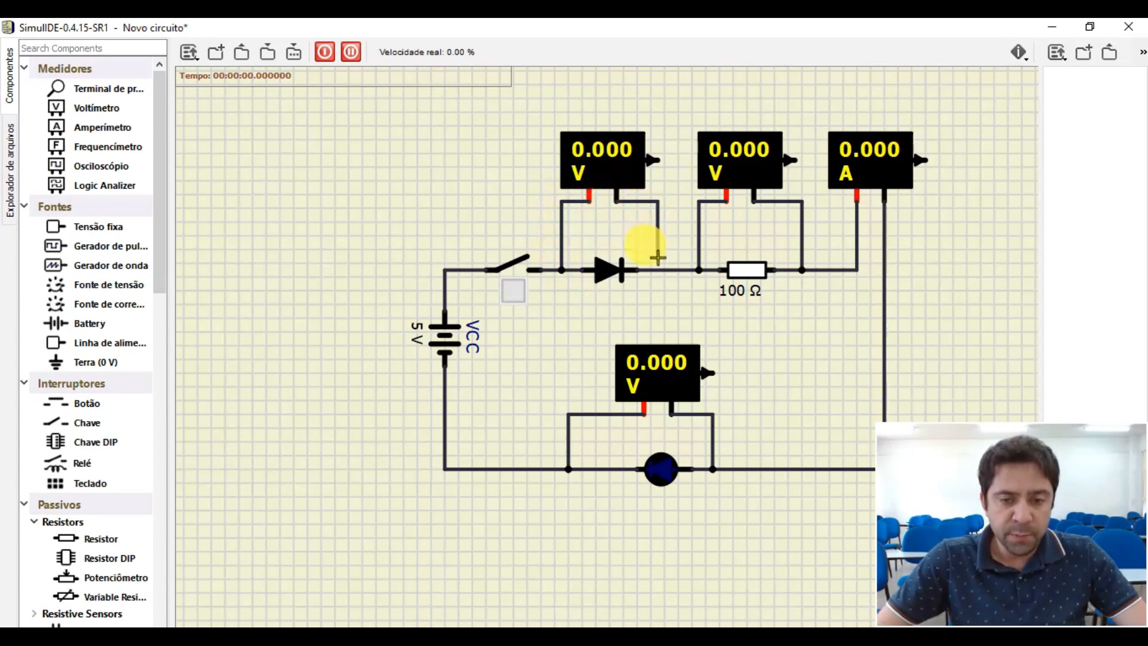
pyautogui.click(658, 269)
pyautogui.moveTo(596, 154); pyautogui.dragTo(604, 154)
# - Move the battery down to about the middle of the loop's left side
pyautogui.scroll(2, 635, 267)
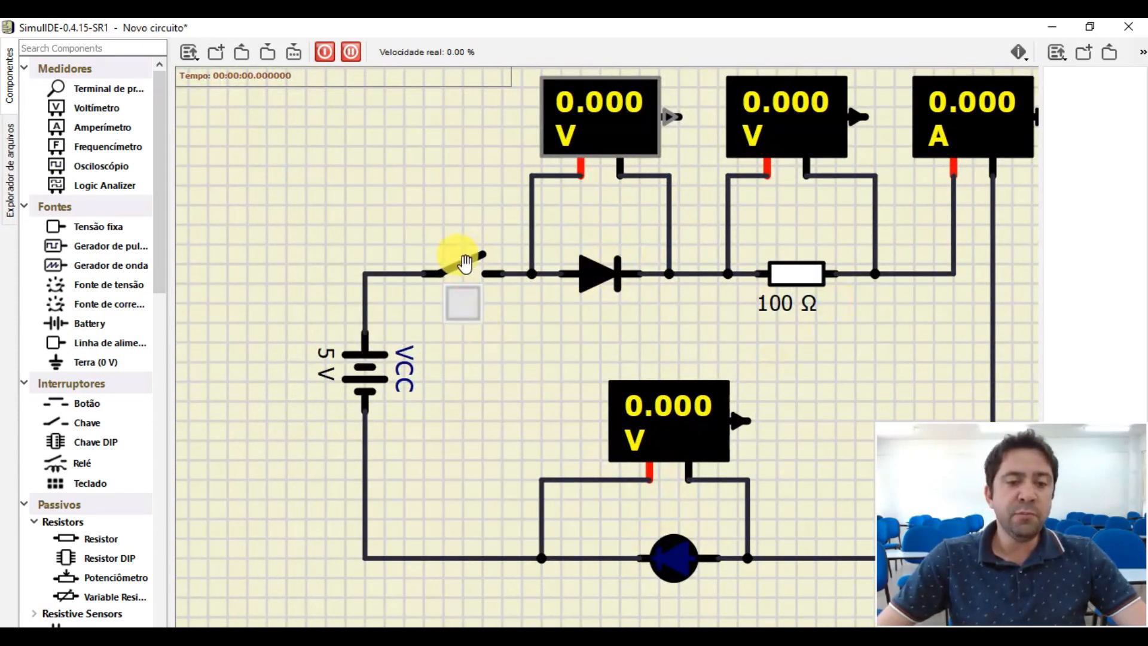
pyautogui.moveTo(359, 365); pyautogui.dragTo(362, 405)
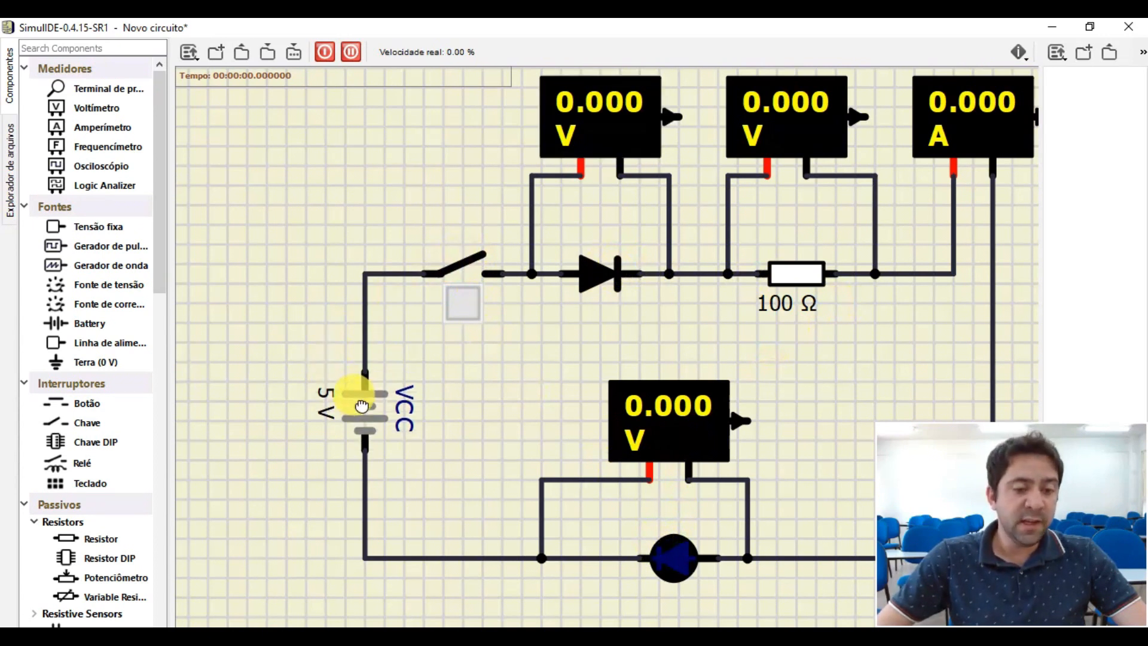
pyautogui.scroll(-1, 783, 350)
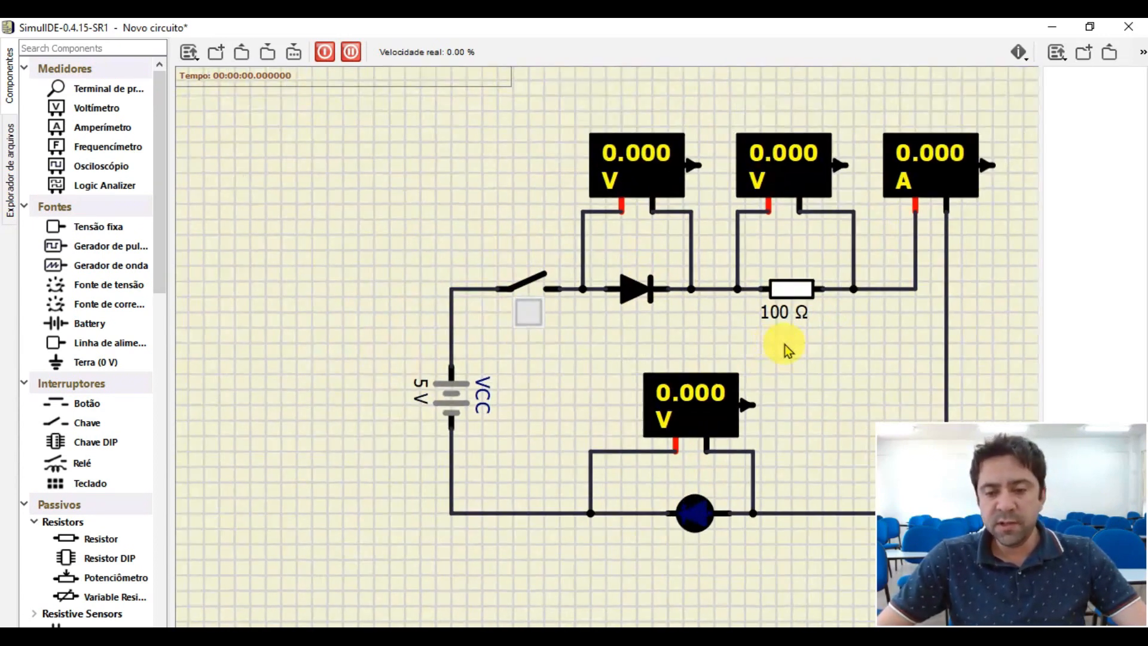
pyautogui.scroll(-2, 867, 356)
pyautogui.scroll(3, 923, 361)
pyautogui.scroll(-1, 945, 298)
pyautogui.scroll(1, 952, 296)
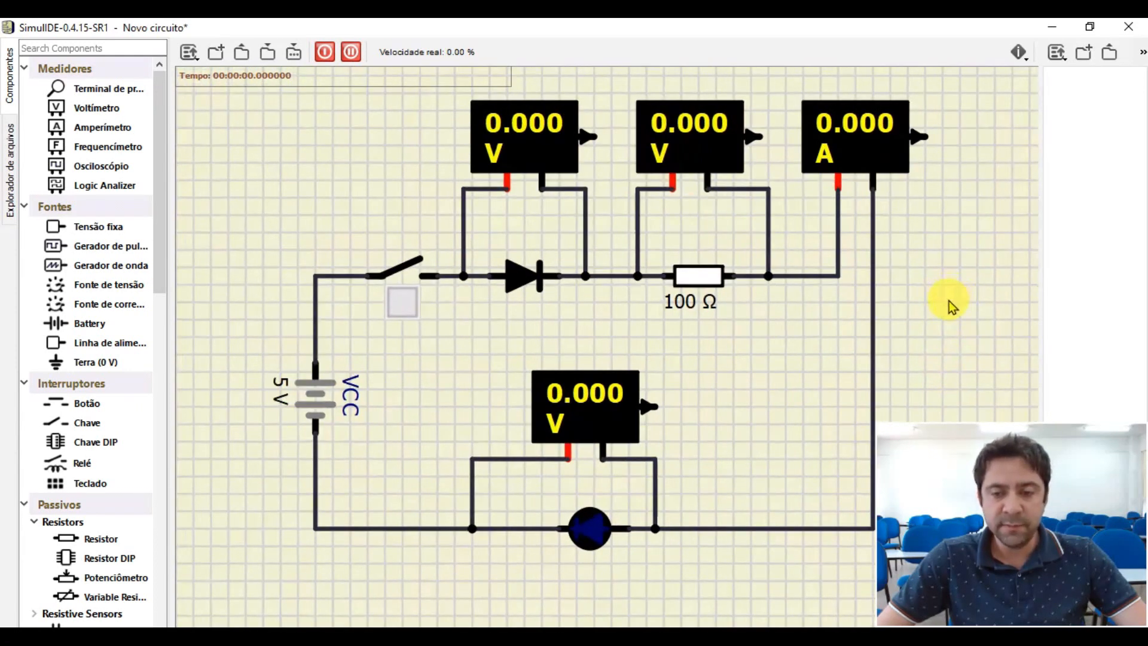
# - Run the simulation with the switch closed and nudge the resistor's voltmeter slightly right
pyautogui.click(326, 54)
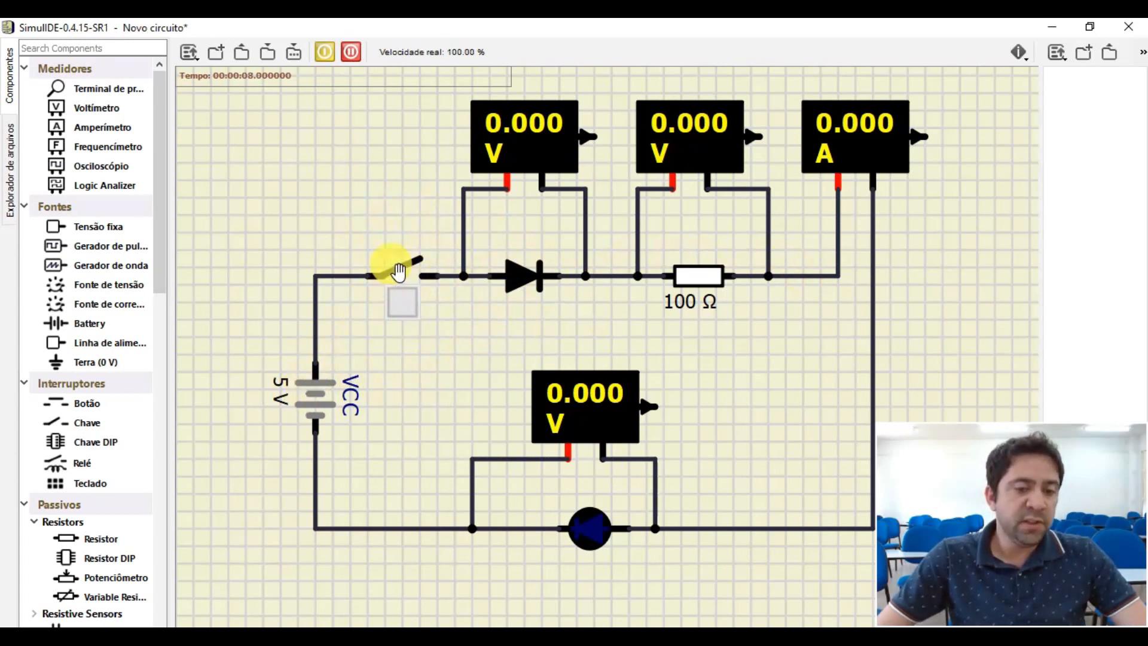
pyautogui.click(407, 306)
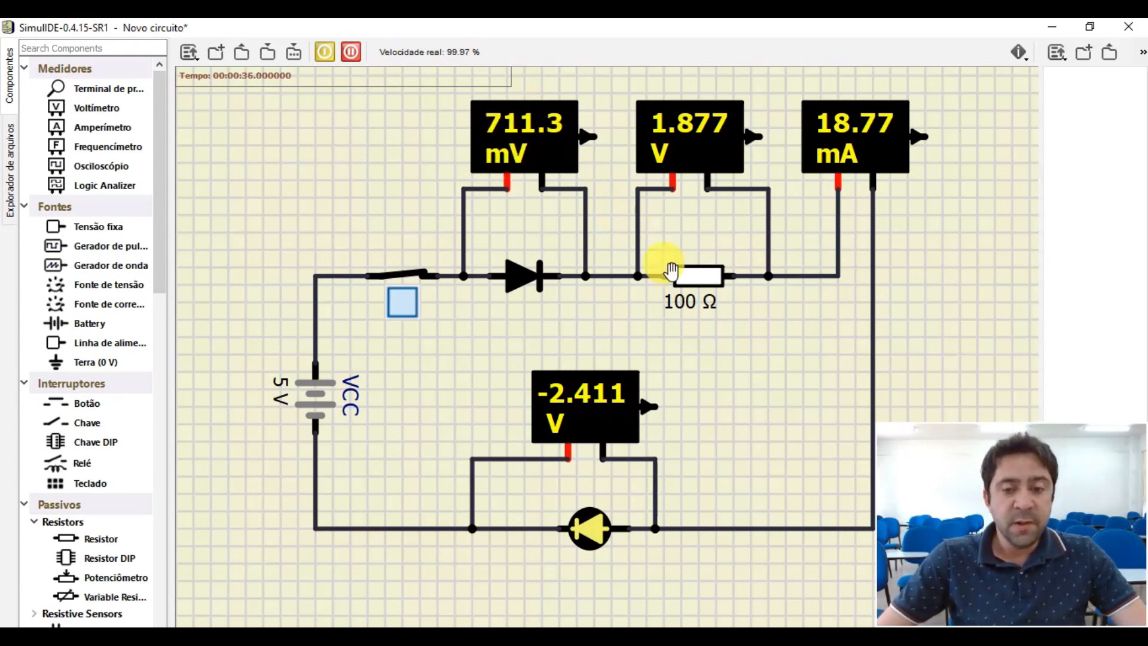
pyautogui.moveTo(688, 142); pyautogui.dragTo(708, 139)
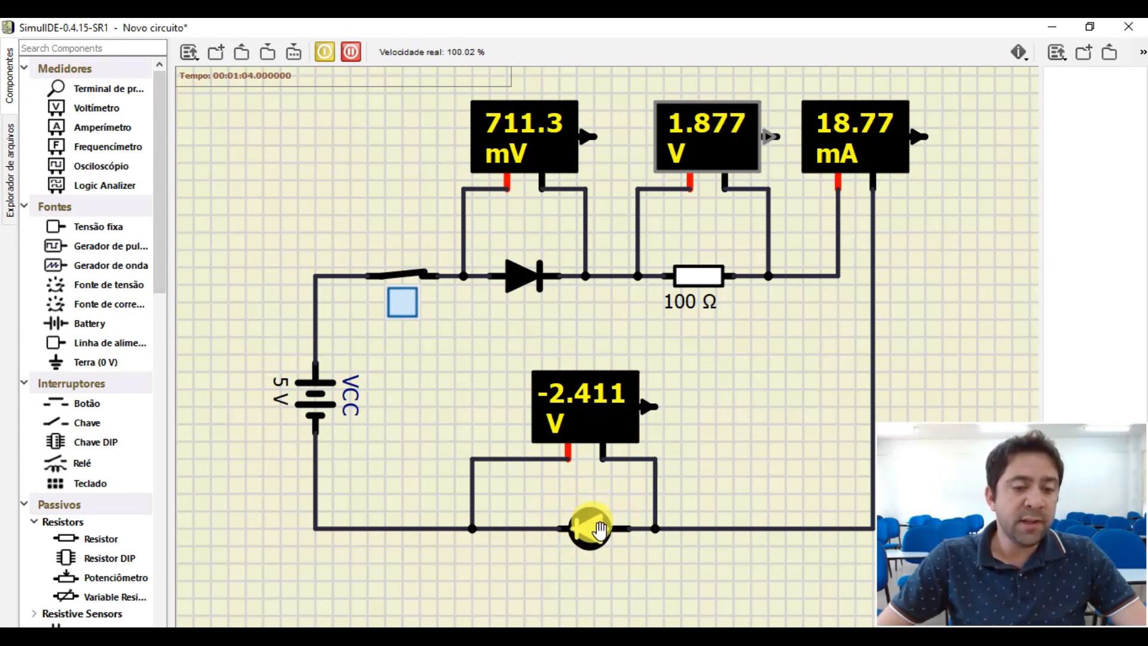
# - Stop the simulation and examine the LED's threshold (Limiar) and resistance (Resistência) properties
pyautogui.click(323, 54)
pyautogui.doubleClick(591, 538)
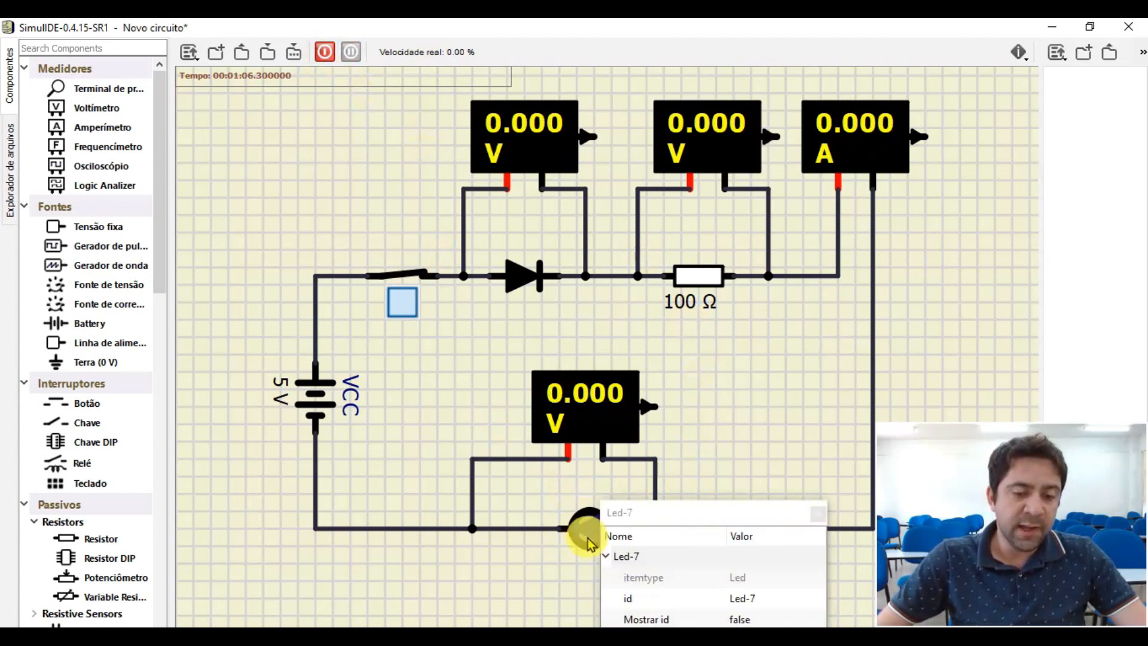
pyautogui.moveTo(661, 518); pyautogui.dragTo(570, 202)
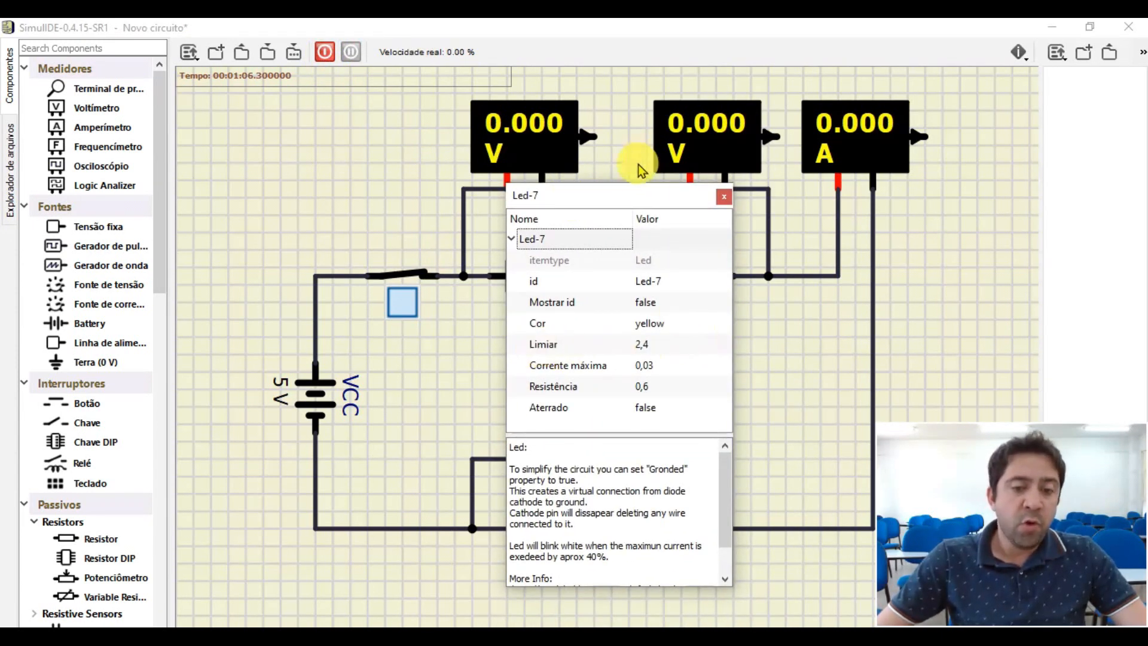
pyautogui.moveTo(604, 201); pyautogui.dragTo(379, 205)
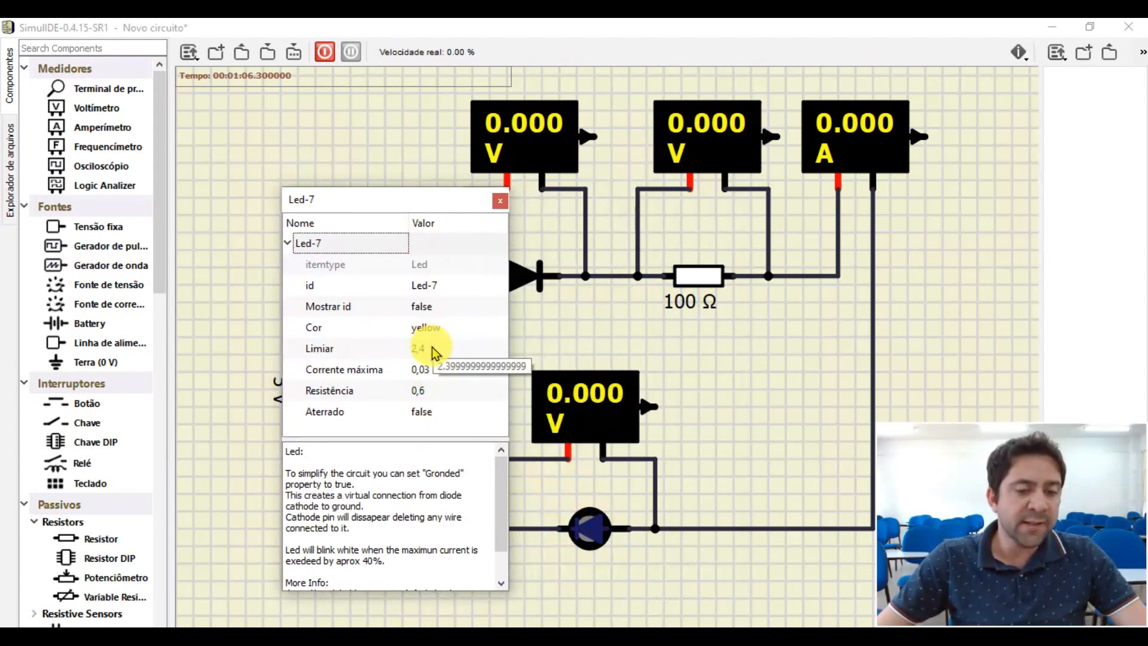
pyautogui.click(321, 352)
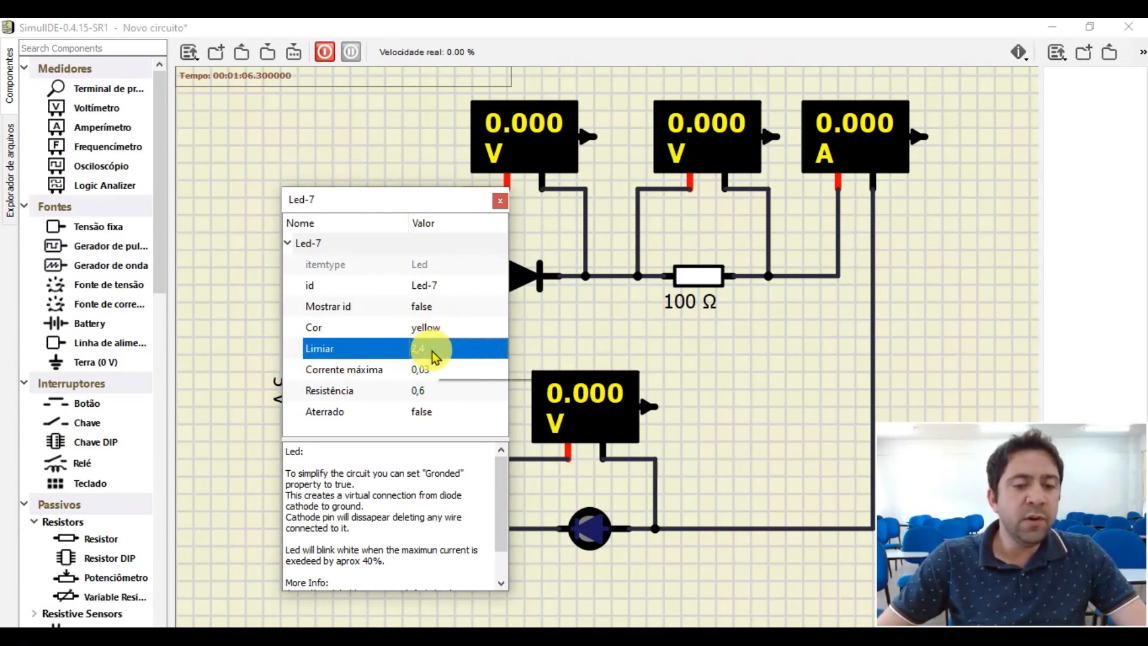
pyautogui.click(431, 352)
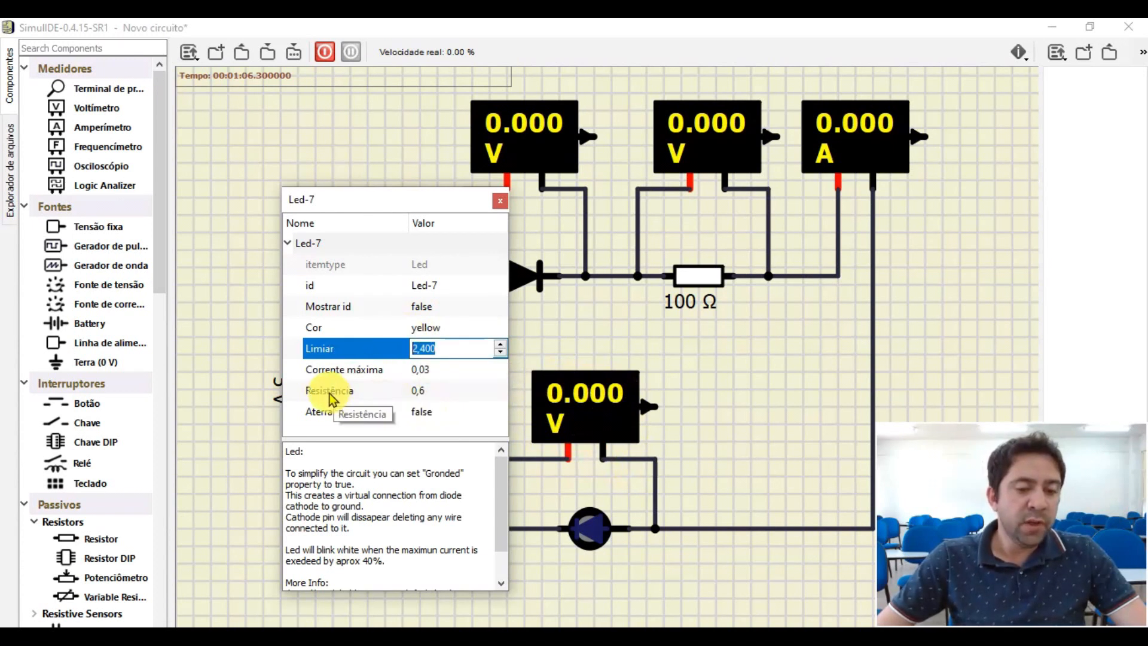
pyautogui.click(443, 395)
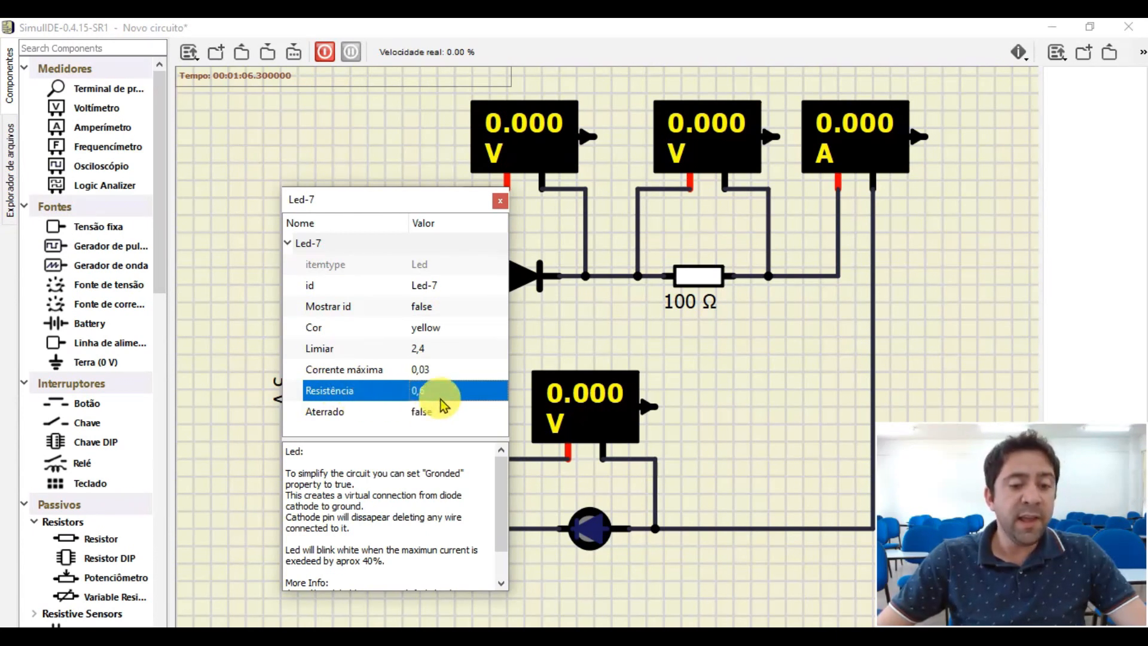
pyautogui.click(500, 201)
# - Run the simulation again to read the voltmeters and ammeter, and stop it
pyautogui.click(326, 53)
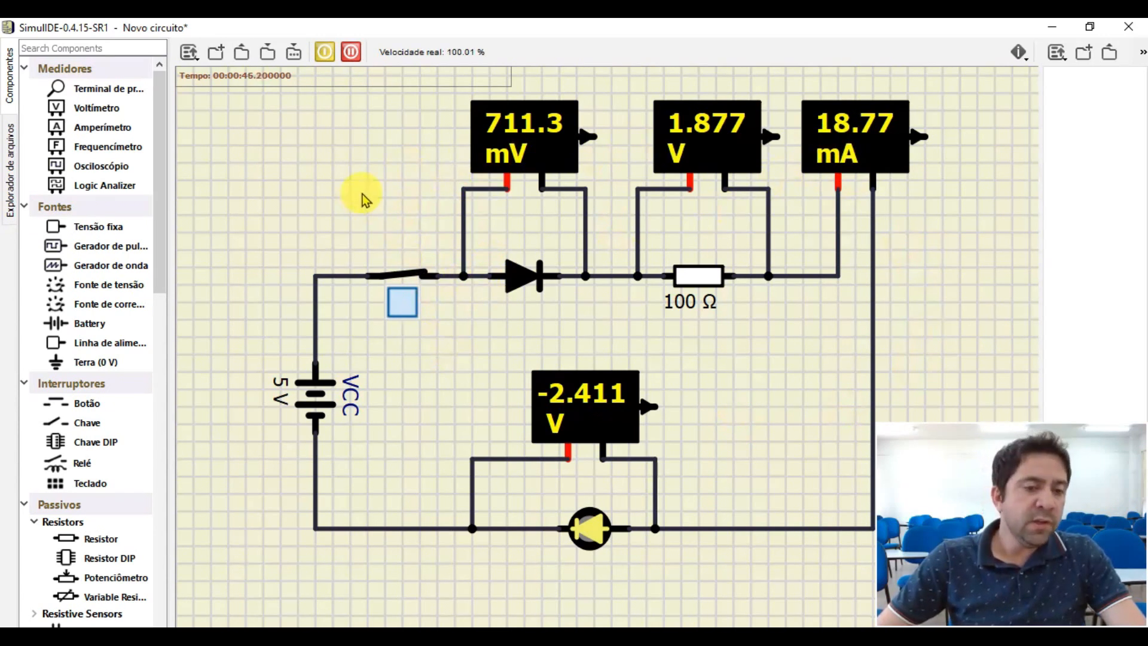
pyautogui.click(325, 55)
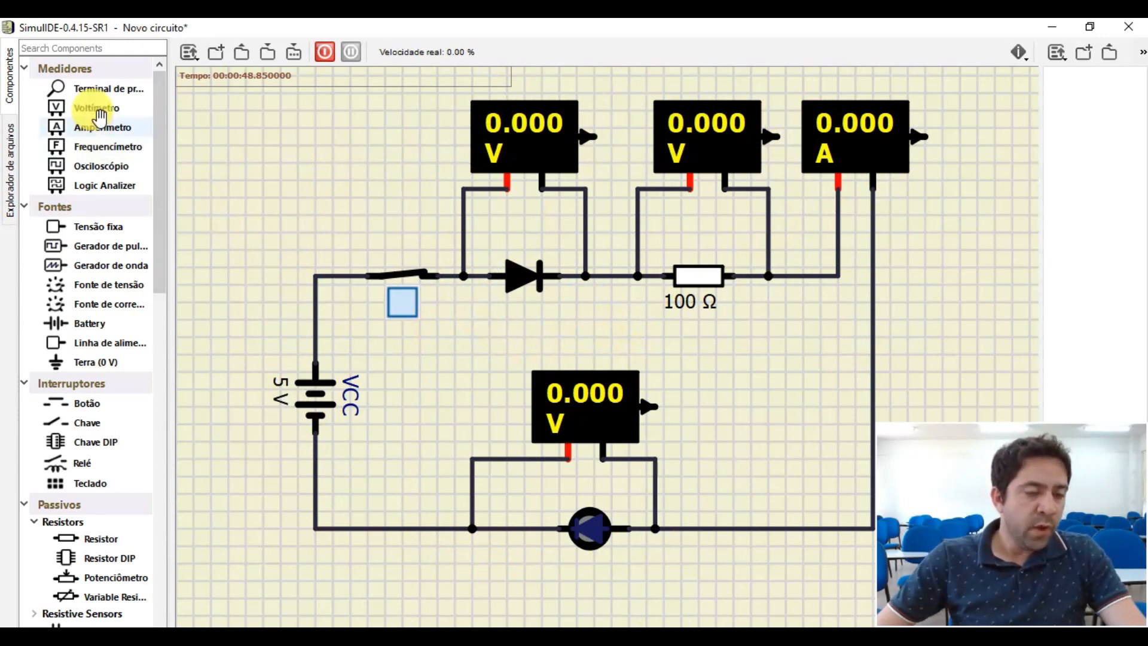
# - Browse the component library's output, microcontroller and logic categories
pyautogui.scroll(-5, 97, 107)
pyautogui.scroll(-15, 84, 188)
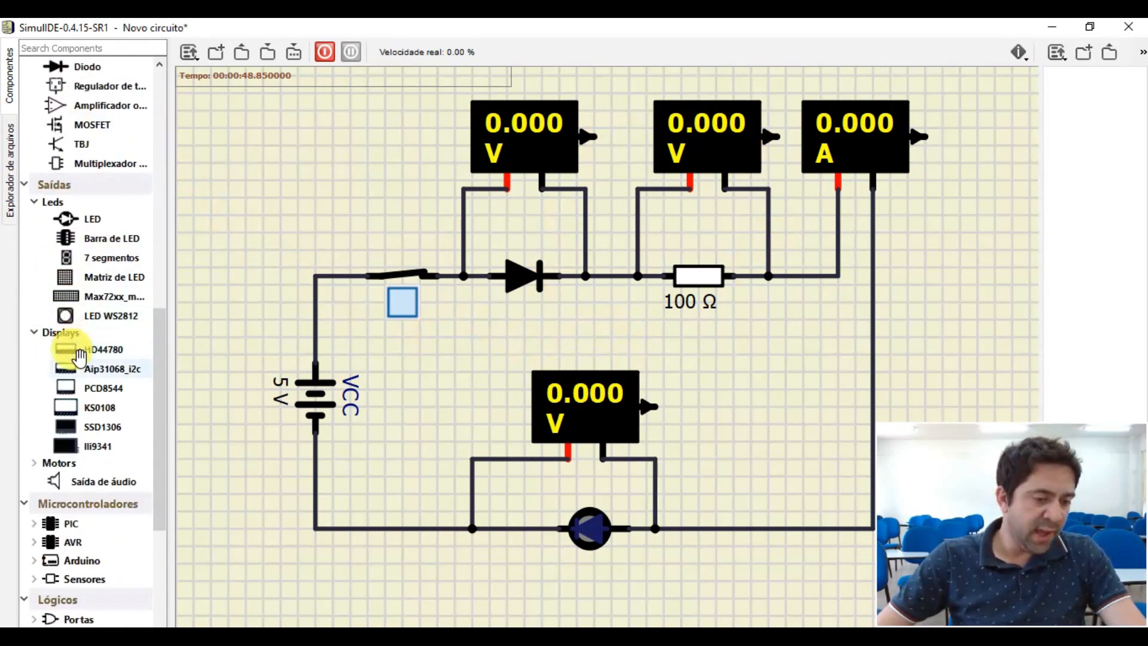
pyautogui.scroll(14, 60, 478)
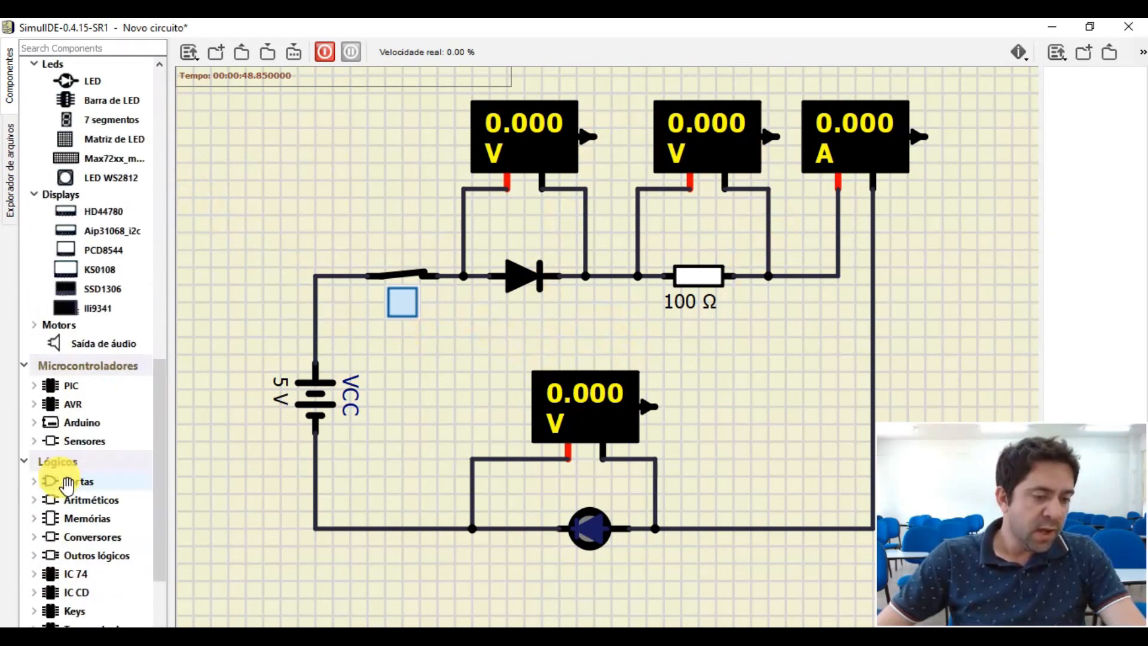